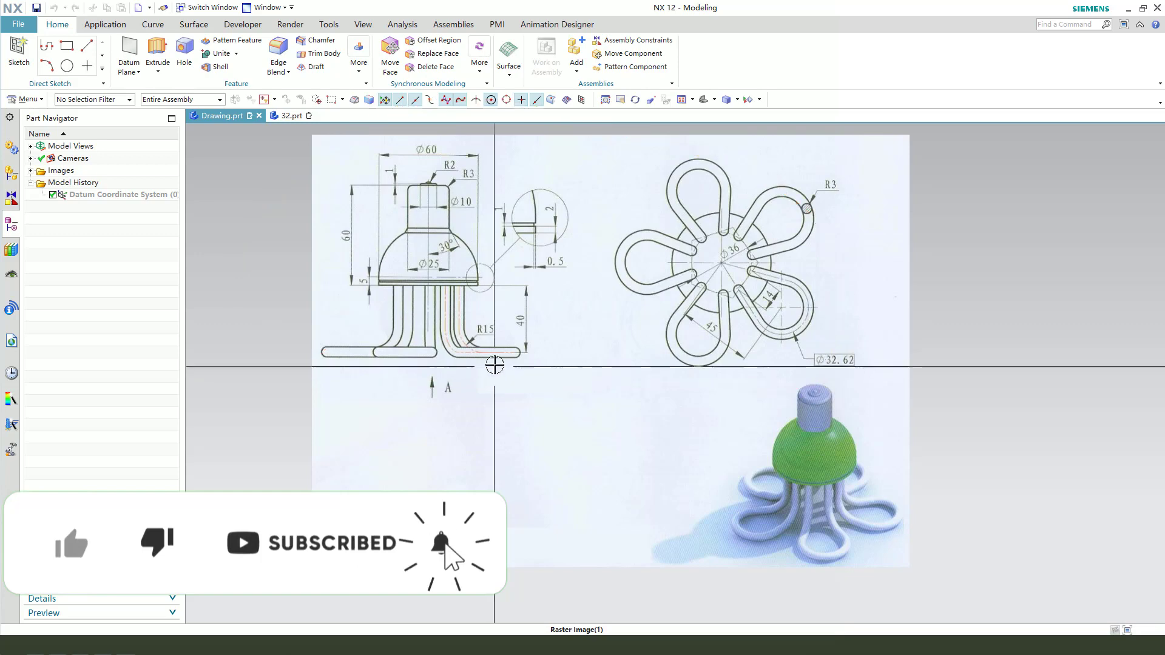
- Check the reference drawing, return to 32.prt, and start a Revolve with its section sketch on the YZ datum plane
{"action": "left_click", "coordinate": [292, 116]}
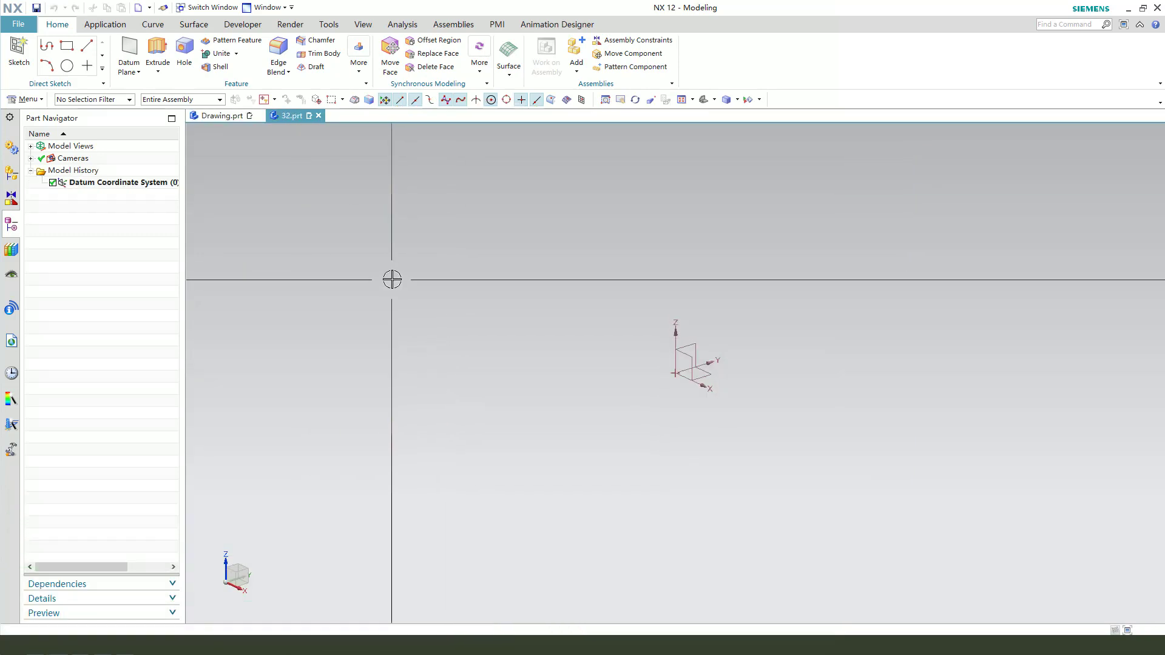
{"action": "left_click", "coordinate": [242, 116]}
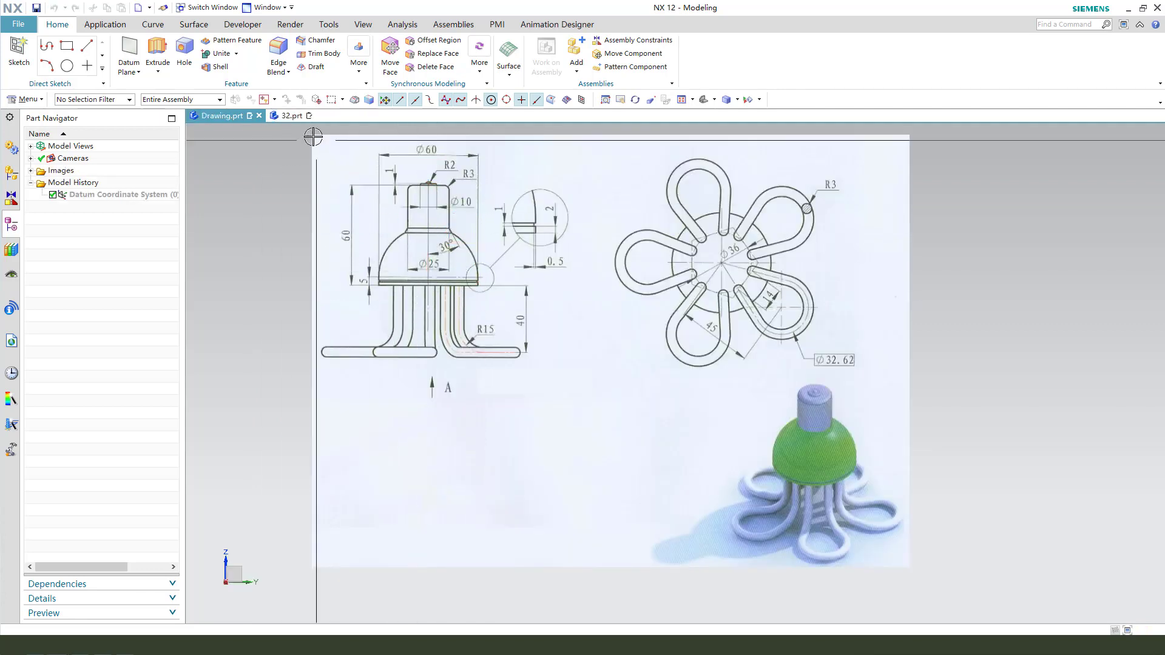
{"action": "left_click", "coordinate": [290, 116]}
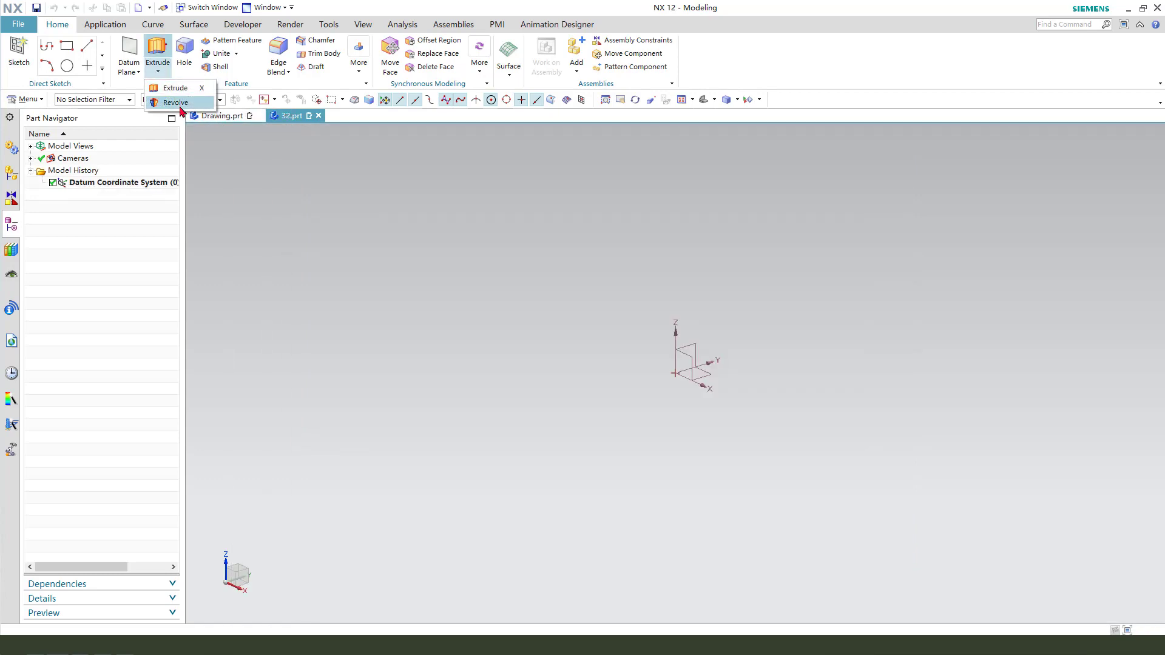
{"action": "left_click", "coordinate": [178, 104]}
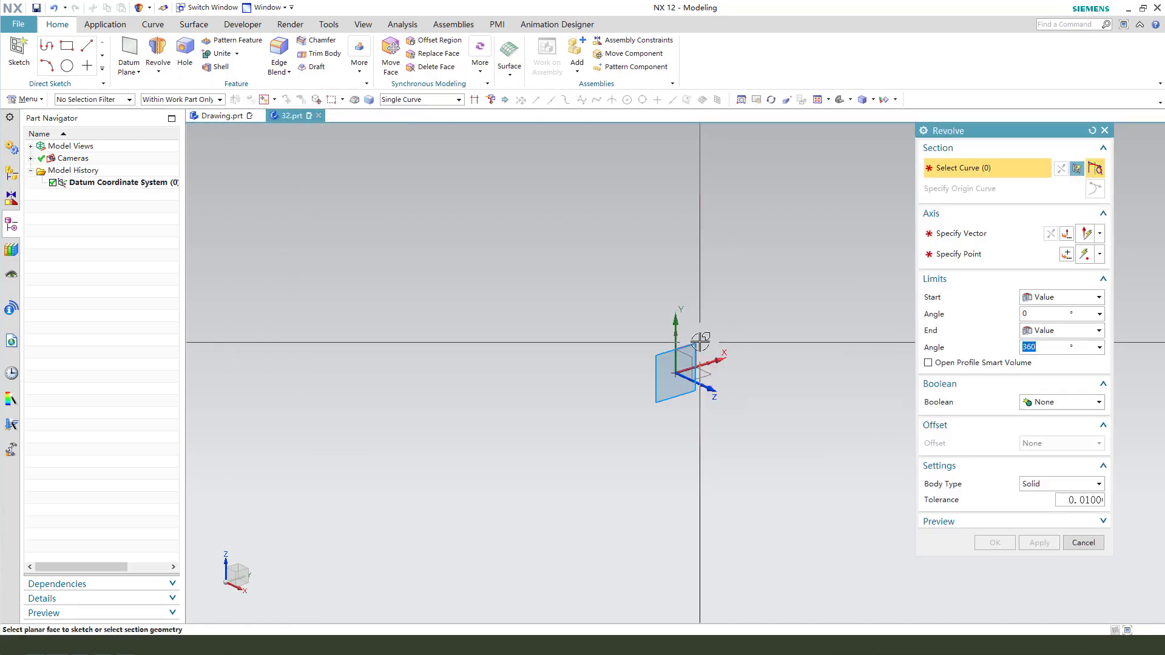
{"action": "left_click", "coordinate": [698, 341]}
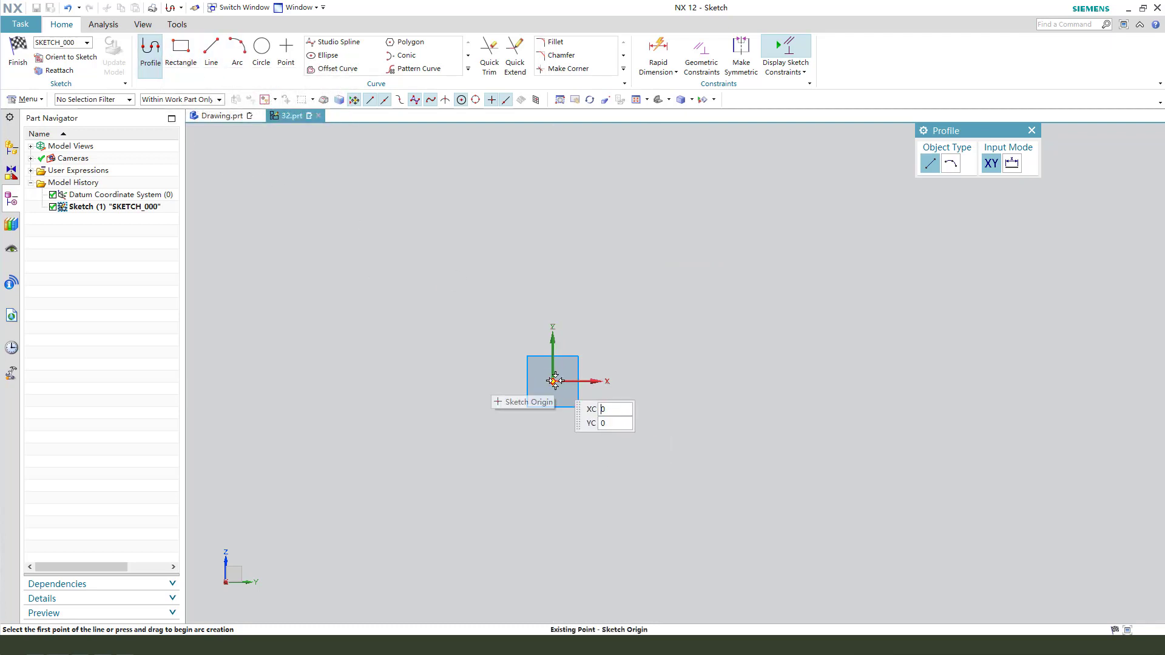
- Sketch a profile from the origin: a horizontal line about 7.4 mm, a vertical line about 1.8 mm, and a tangent arc ending above the origin
{"action": "left_click", "coordinate": [553, 387]}
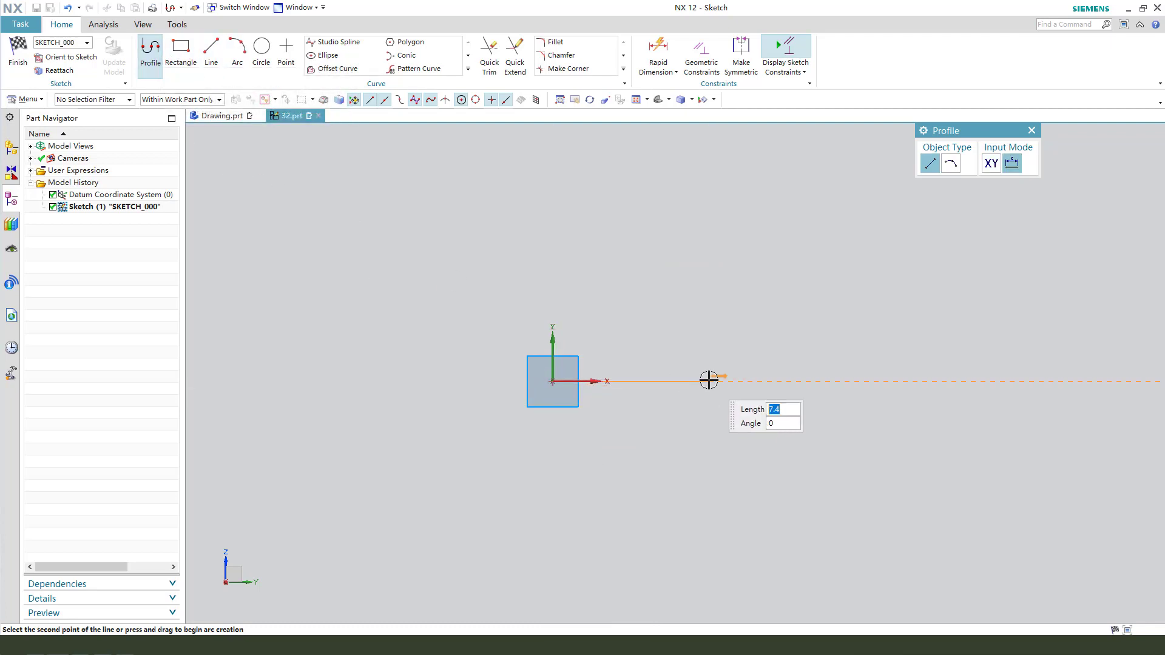
{"action": "left_click", "coordinate": [709, 381]}
{"action": "left_click", "coordinate": [709, 344]}
{"action": "left_click", "coordinate": [952, 167]}
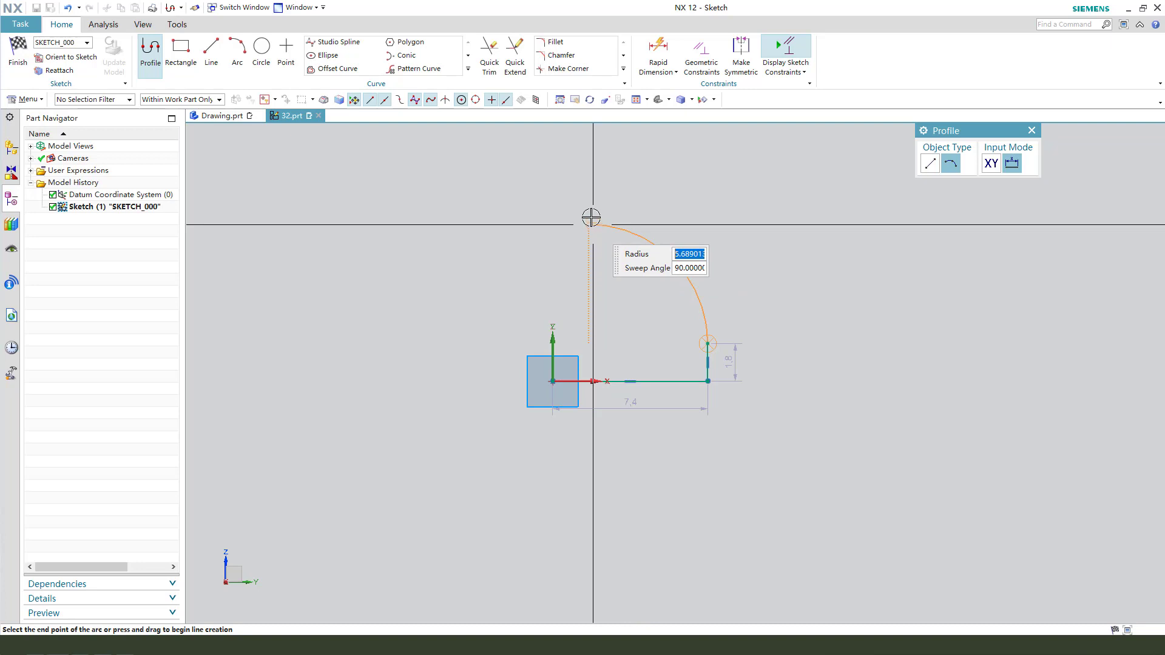
{"action": "left_click", "coordinate": [553, 205]}
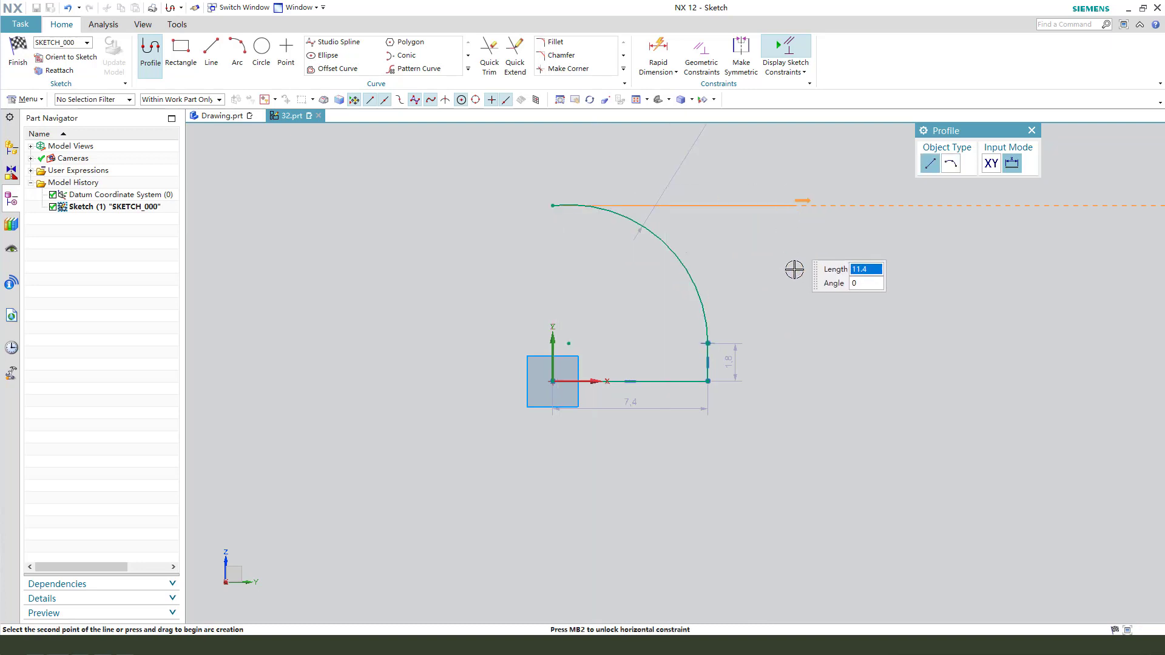
{"action": "key", "text": "Escape"}
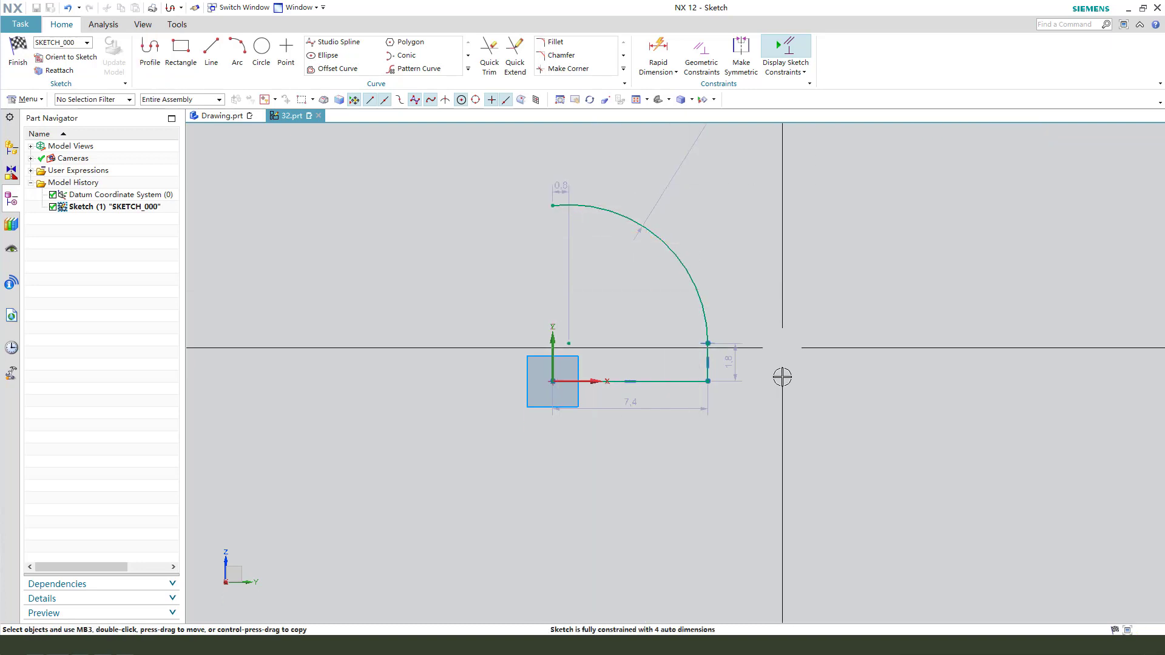
- Move the vertical line's dimension away from the profile and set the line's length to 5 mm
{"action": "left_click_drag", "start_coordinate": [731, 370], "coordinate": [769, 360]}
{"action": "double_click", "coordinate": [768, 358]}
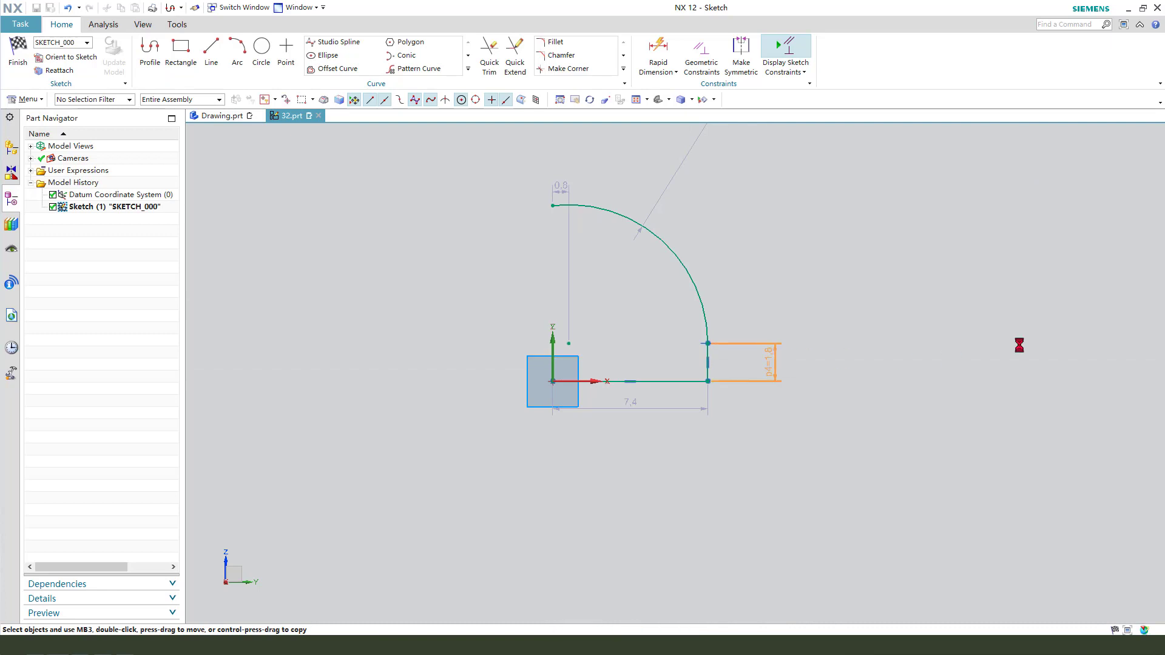
{"action": "type", "text": "5"}
{"action": "key", "text": "Return"}
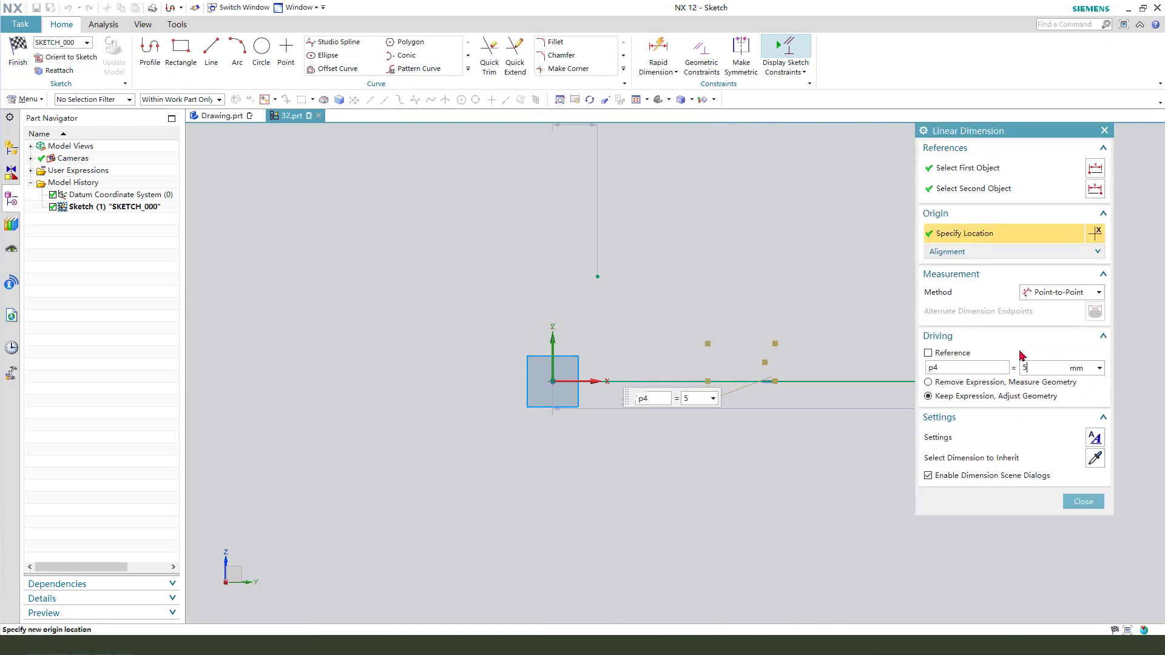
{"action": "middle_click", "coordinate": [768, 431]}
- Move the base line's dimension lower and set the line's length to 30 mm
{"action": "scroll", "coordinate": [420, 417], "scroll_direction": "down", "scroll_amount": 3}
{"action": "left_click_drag", "start_coordinate": [524, 423], "coordinate": [577, 463]}
{"action": "double_click", "coordinate": [627, 466]}
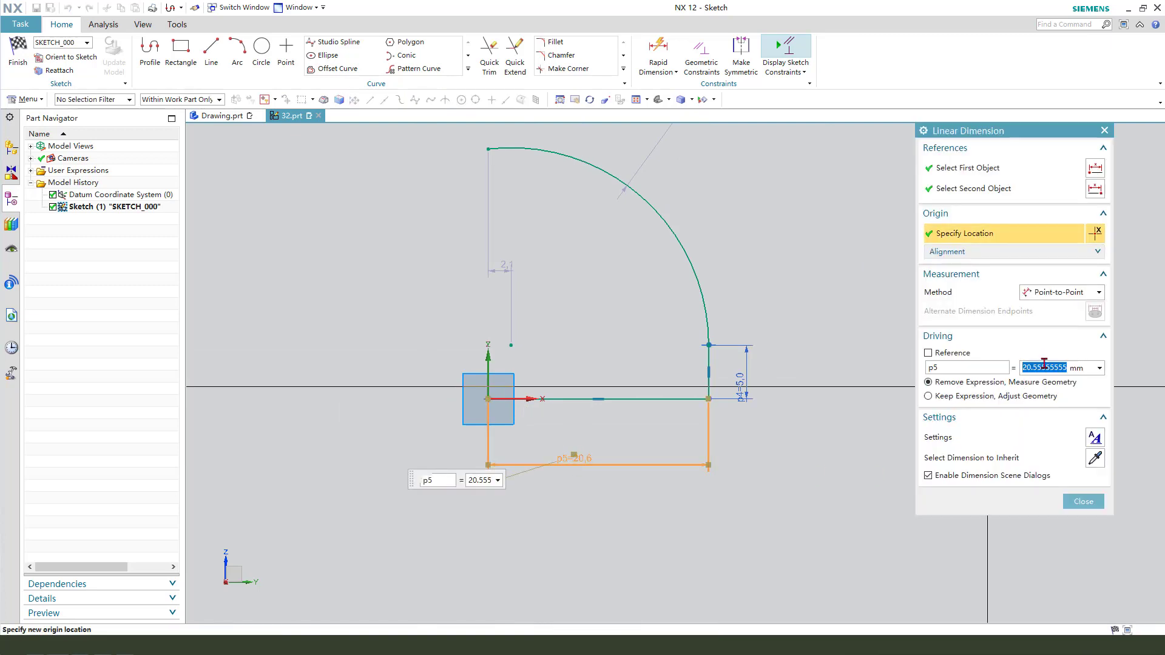
{"action": "type", "text": "30"}
{"action": "key", "text": "Return"}
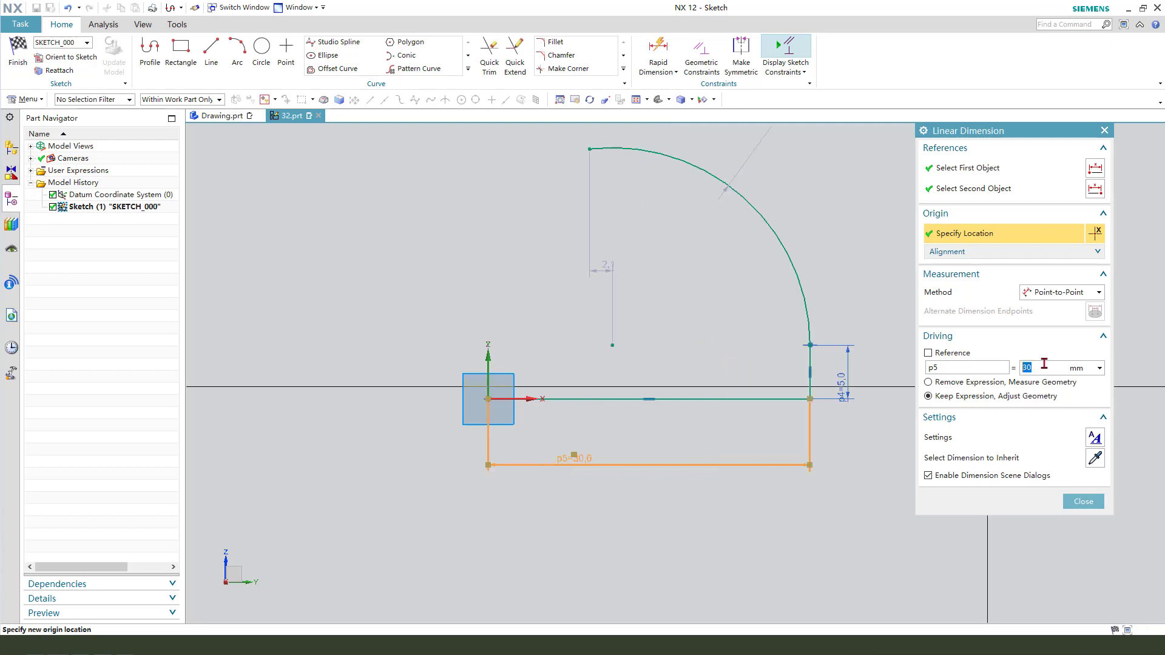
{"action": "middle_click", "coordinate": [788, 510]}
- Constrain the arc's free endpoint onto the vertical sketch axis and make the arc perpendicular to that axis
{"action": "scroll", "coordinate": [556, 392], "scroll_direction": "down", "scroll_amount": 1}
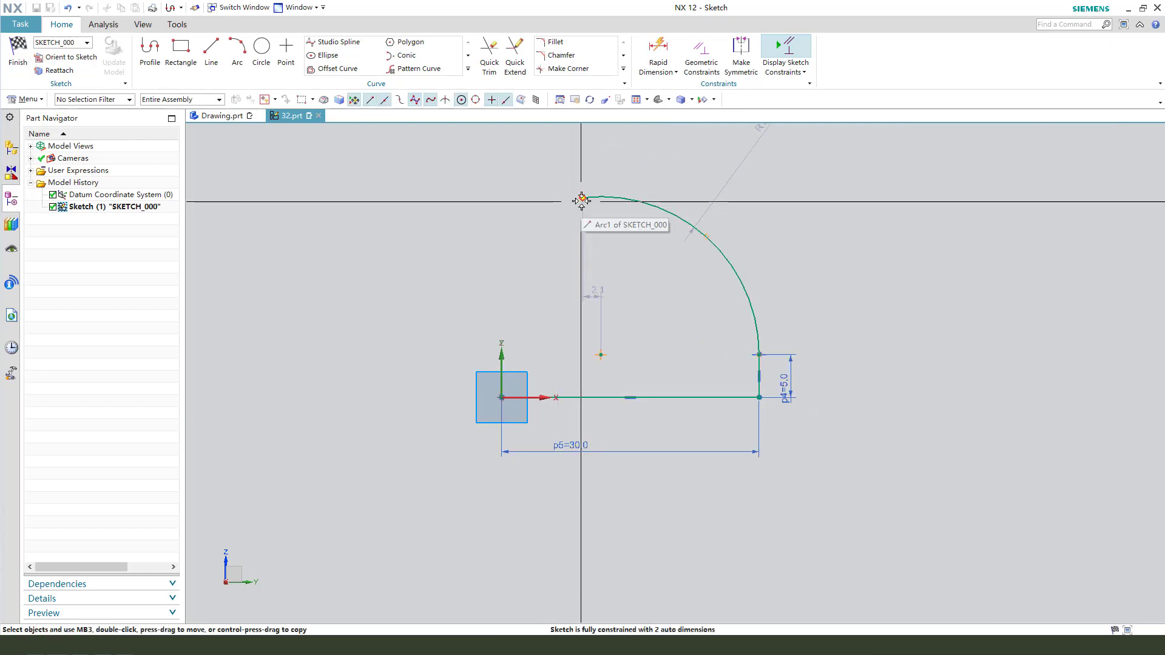
{"action": "left_click", "coordinate": [502, 352]}
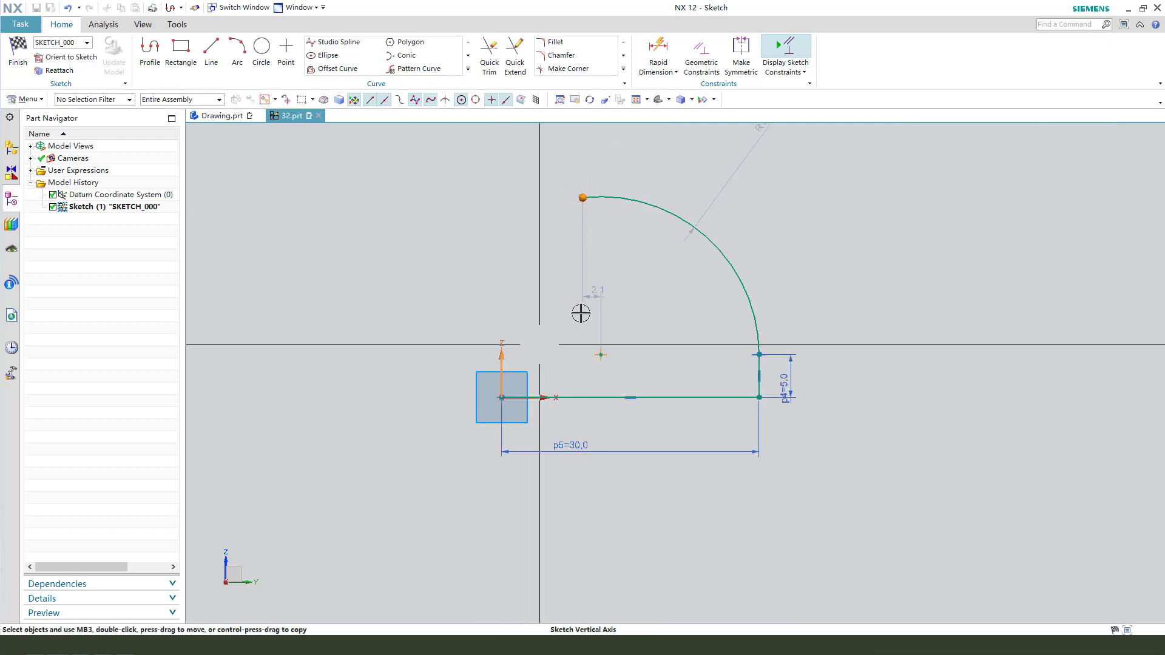
{"action": "right_click", "coordinate": [505, 355]}
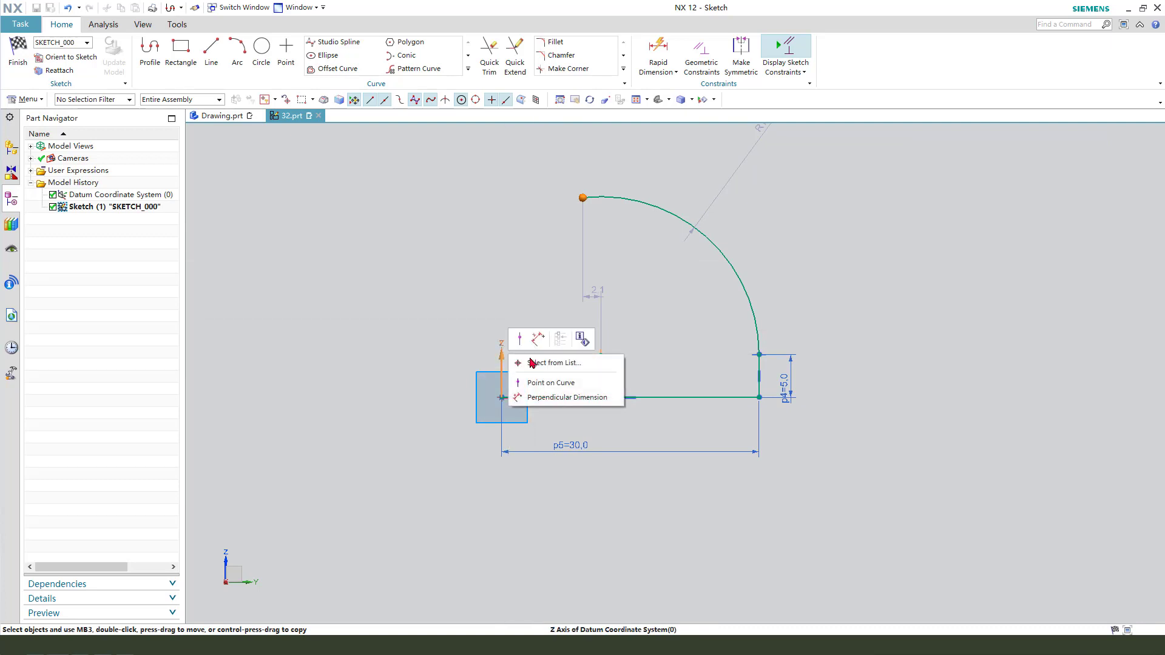
{"action": "left_click", "coordinate": [520, 342]}
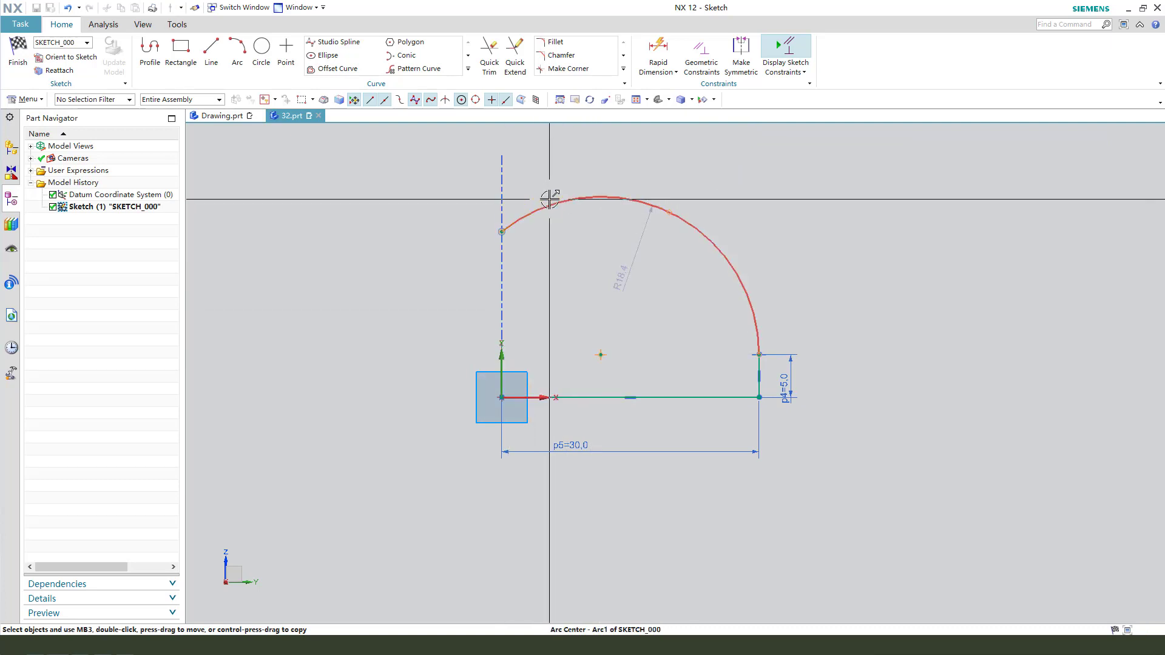
{"action": "left_click", "coordinate": [502, 361]}
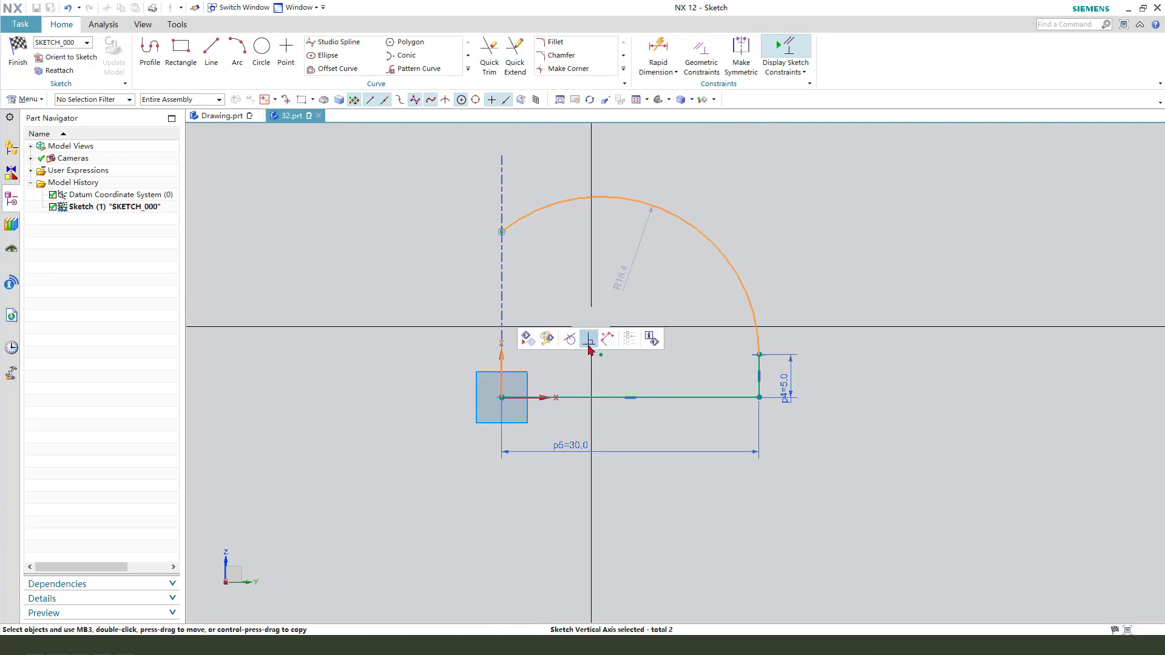
{"action": "left_click", "coordinate": [588, 341]}
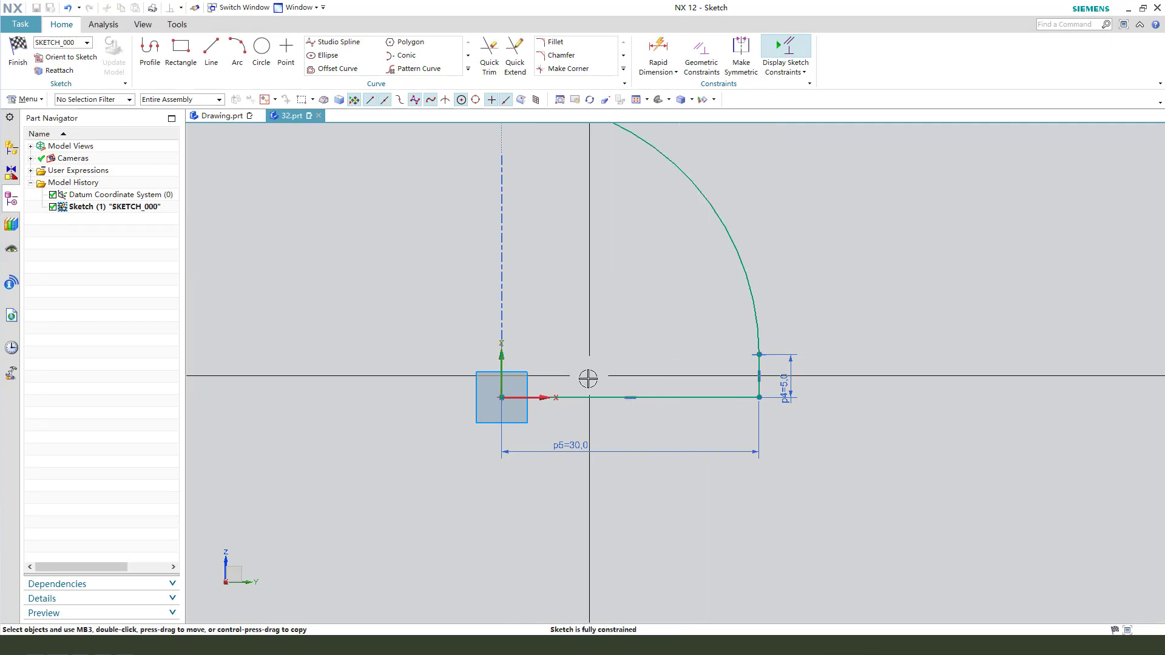
- Reposition the 5 mm and 30 mm dimensions clear of the profile
{"action": "scroll", "coordinate": [589, 380], "scroll_direction": "down", "scroll_amount": 3}
{"action": "scroll", "coordinate": [711, 395], "scroll_direction": "up", "scroll_amount": 1}
{"action": "left_click_drag", "start_coordinate": [683, 369], "coordinate": [713, 319]}
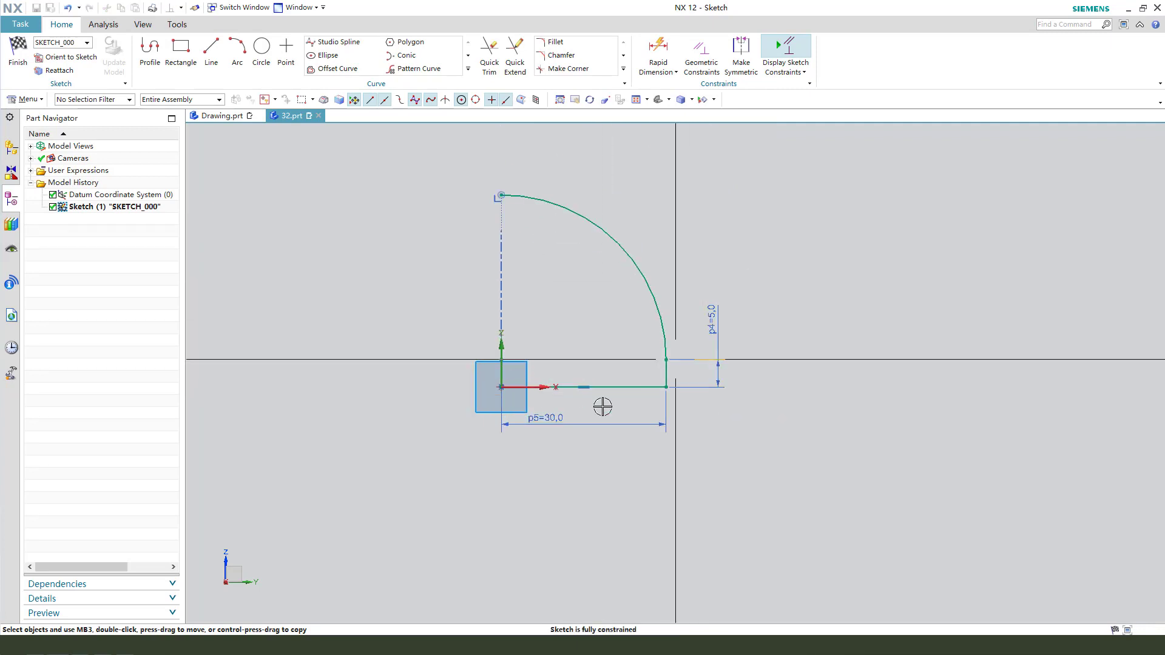
{"action": "left_click_drag", "start_coordinate": [560, 419], "coordinate": [575, 448]}
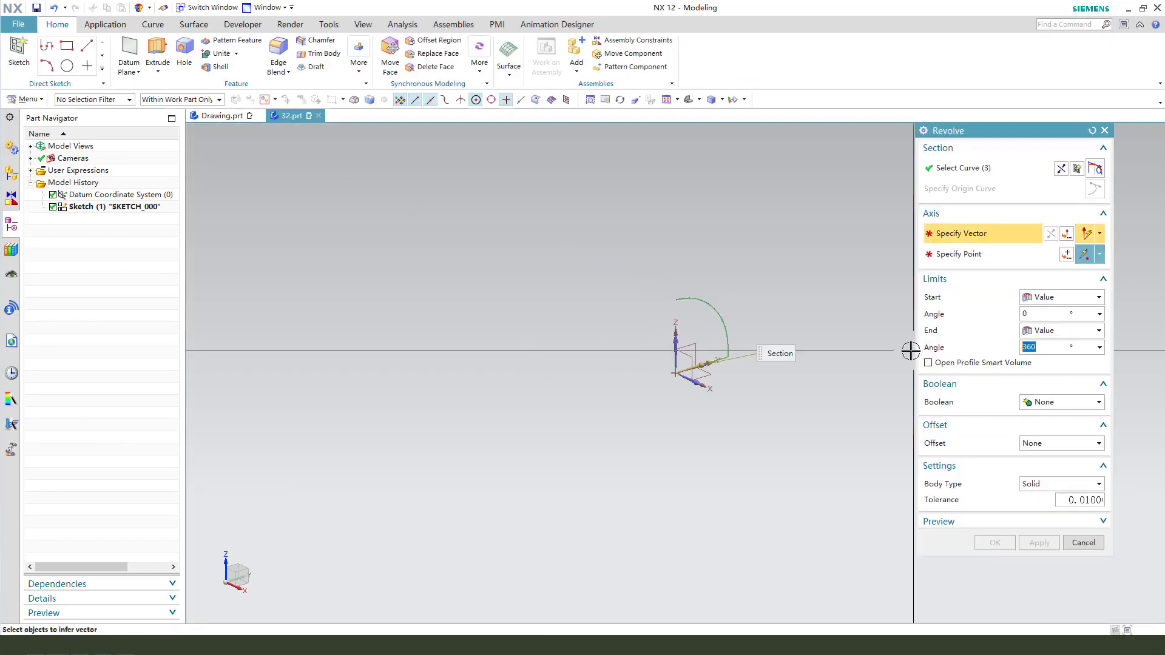
- Revolve the finished section 360° around the Z axis as a solid body
{"action": "left_click", "coordinate": [634, 341]}
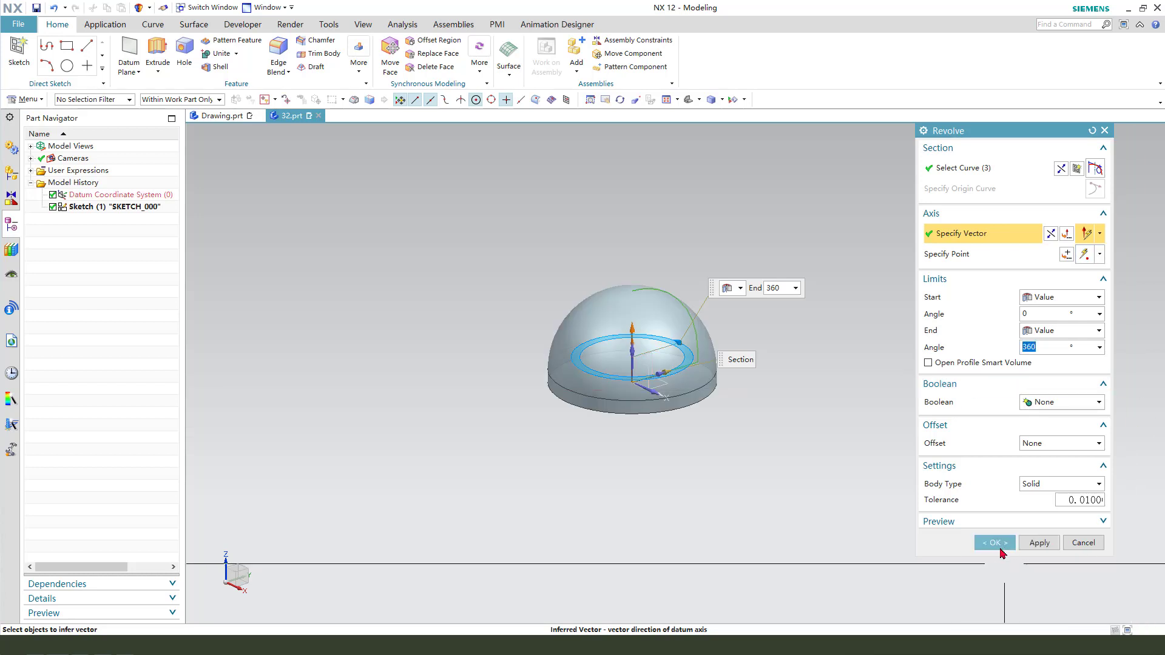
{"action": "left_click", "coordinate": [994, 543]}
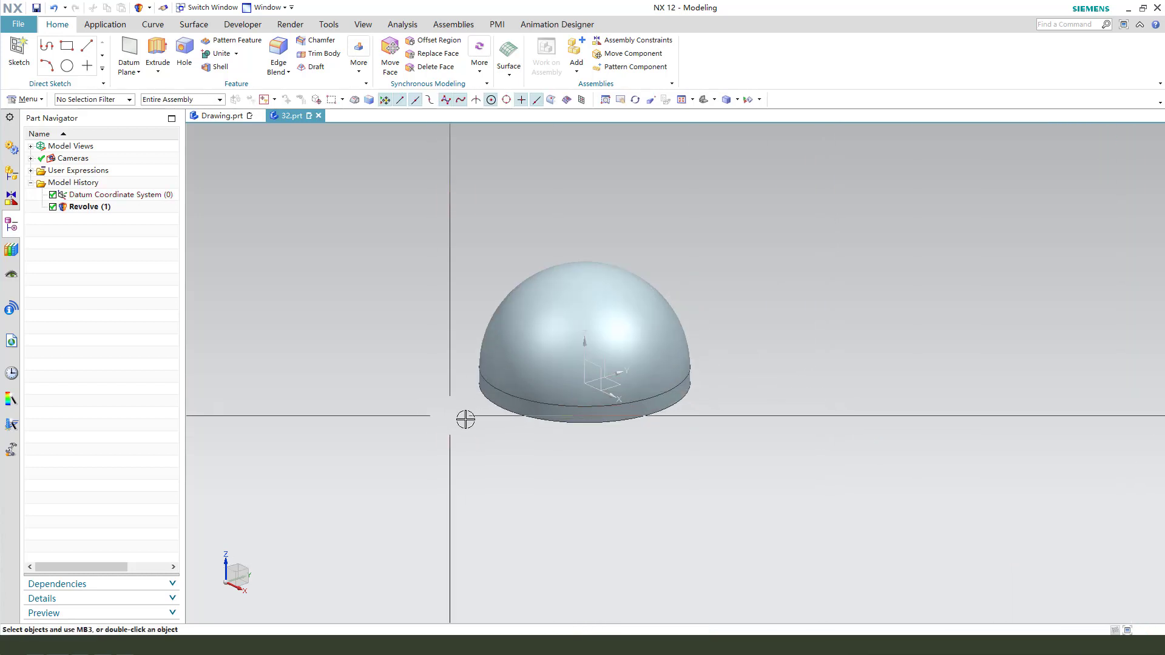
- Examine the cylindrical neck above the dome in the reference drawing, and return to 32.prt
{"action": "left_click", "coordinate": [228, 119]}
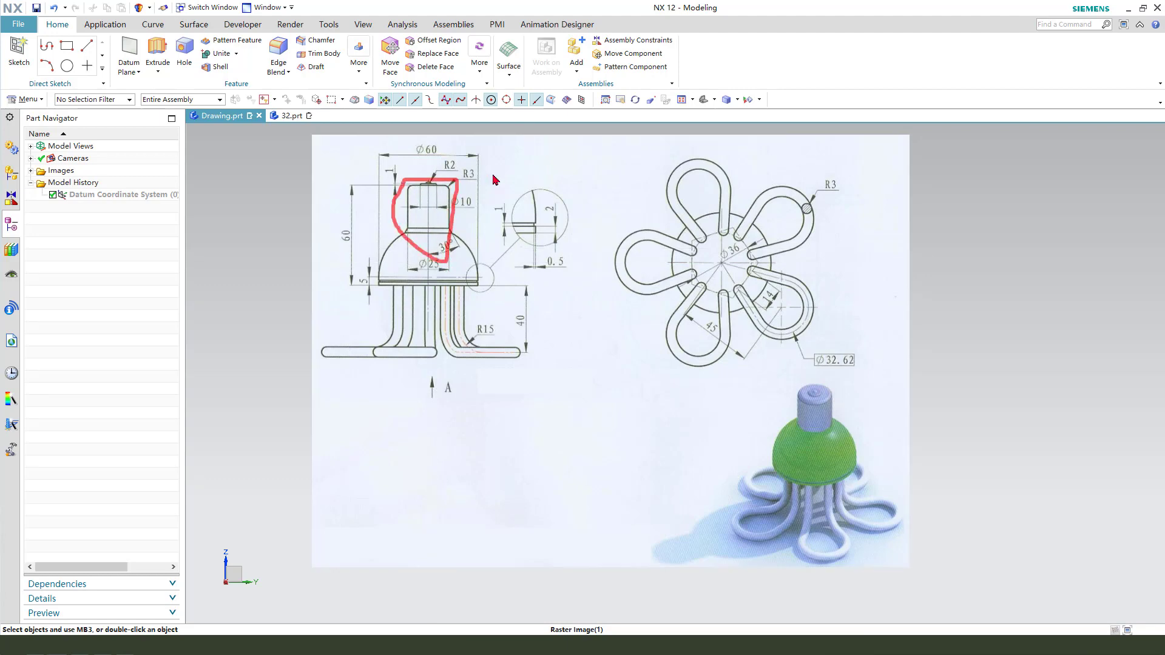
{"action": "key", "text": "Escape"}
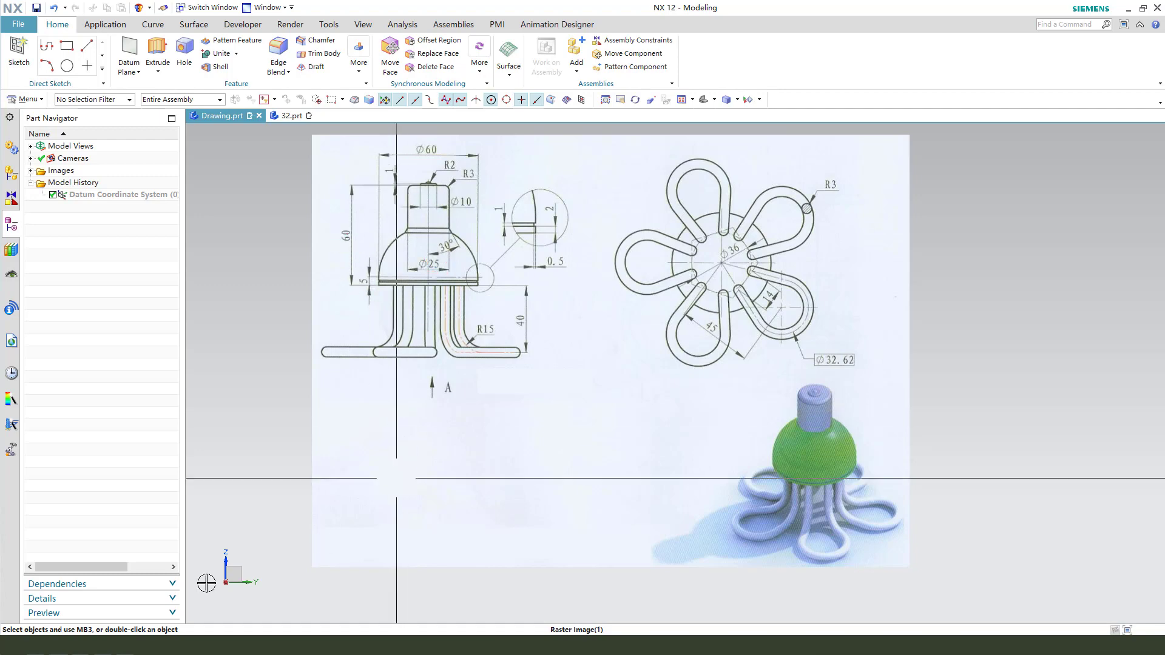
{"action": "left_click", "coordinate": [287, 119]}
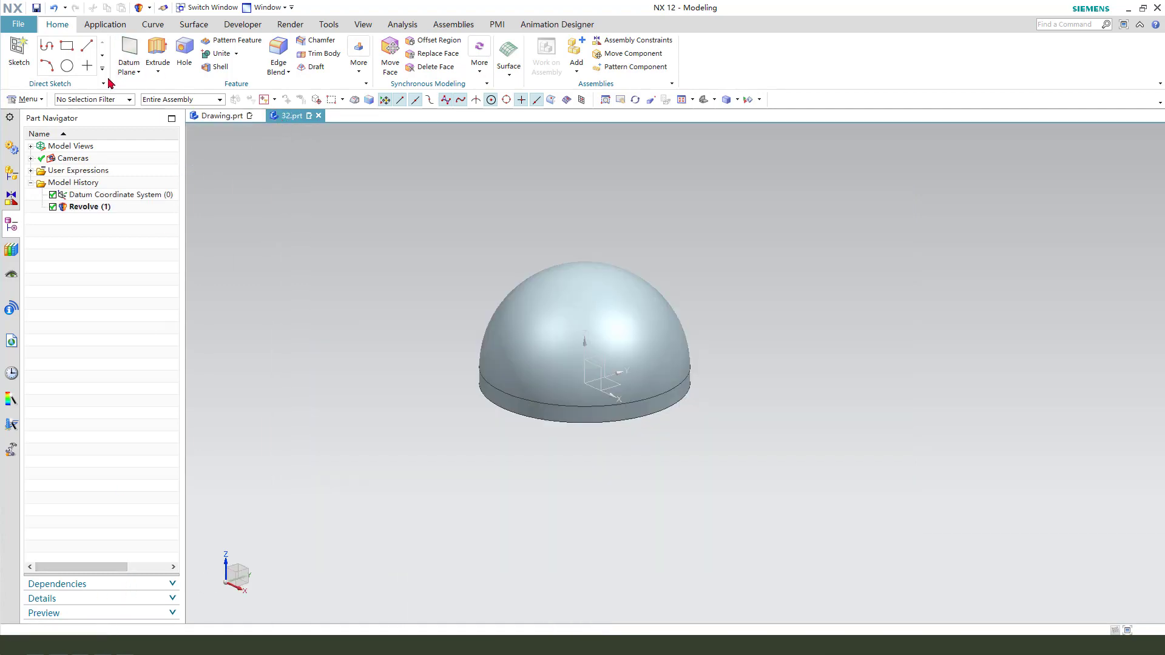
- Start an Extrude with its section sketch on the XY datum plane and draw a circle about 22 mm in diameter centred on the origin
{"action": "left_click", "coordinate": [157, 54]}
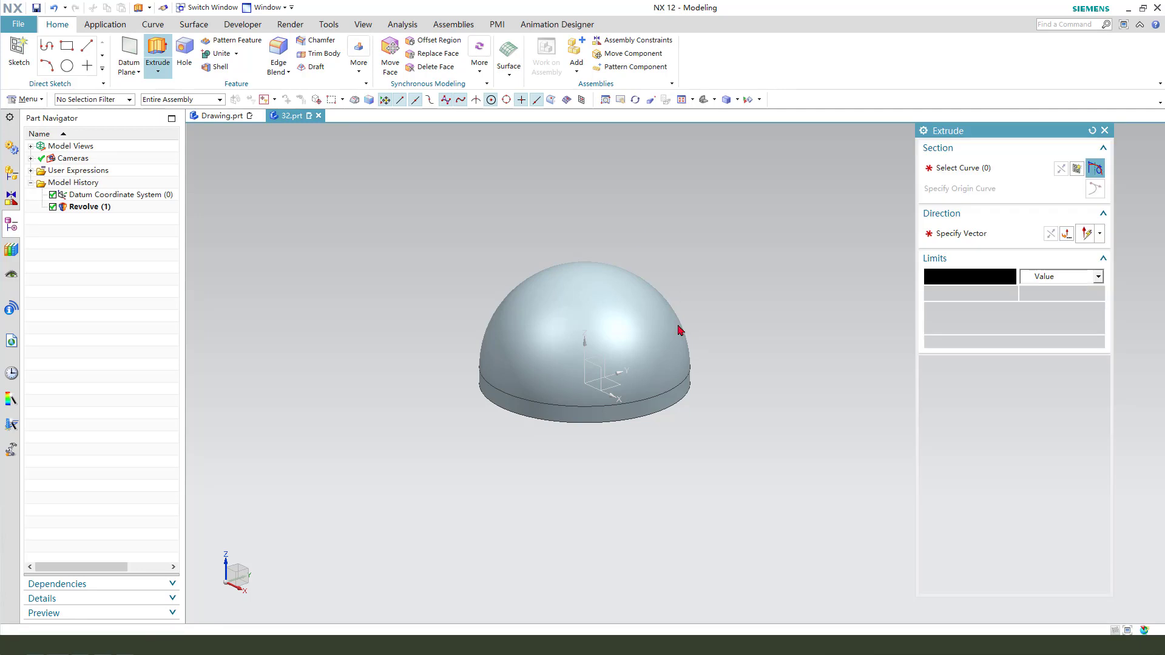
{"action": "left_click", "coordinate": [623, 383]}
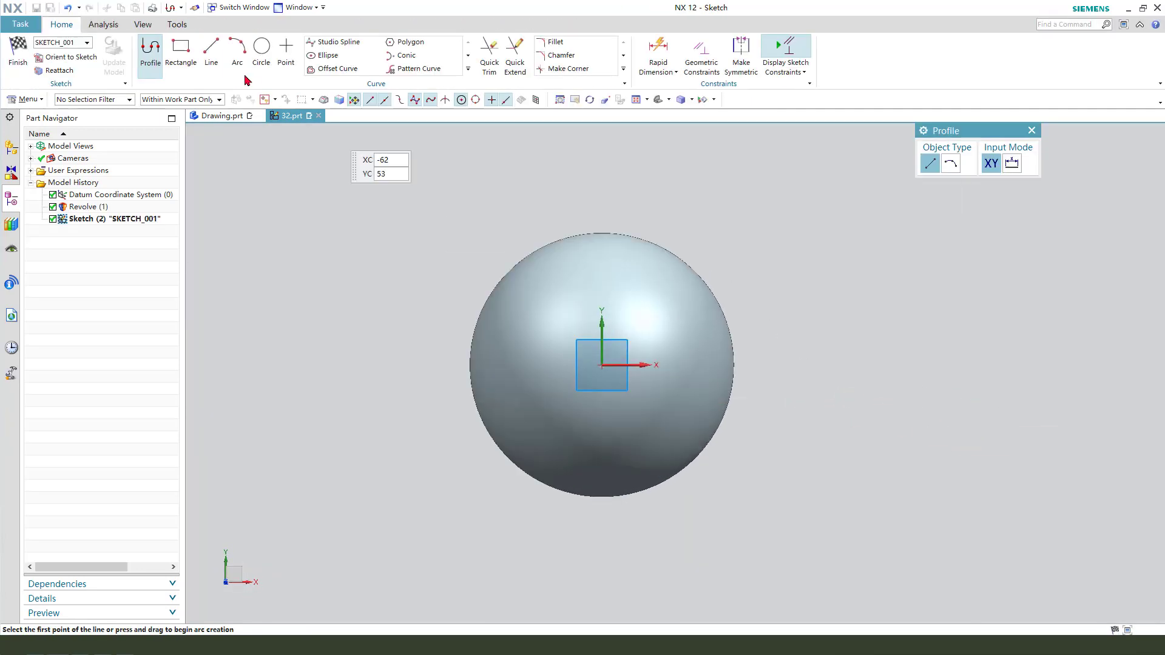
{"action": "left_click", "coordinate": [259, 51]}
{"action": "left_click", "coordinate": [602, 366]}
{"action": "left_click", "coordinate": [639, 397]}
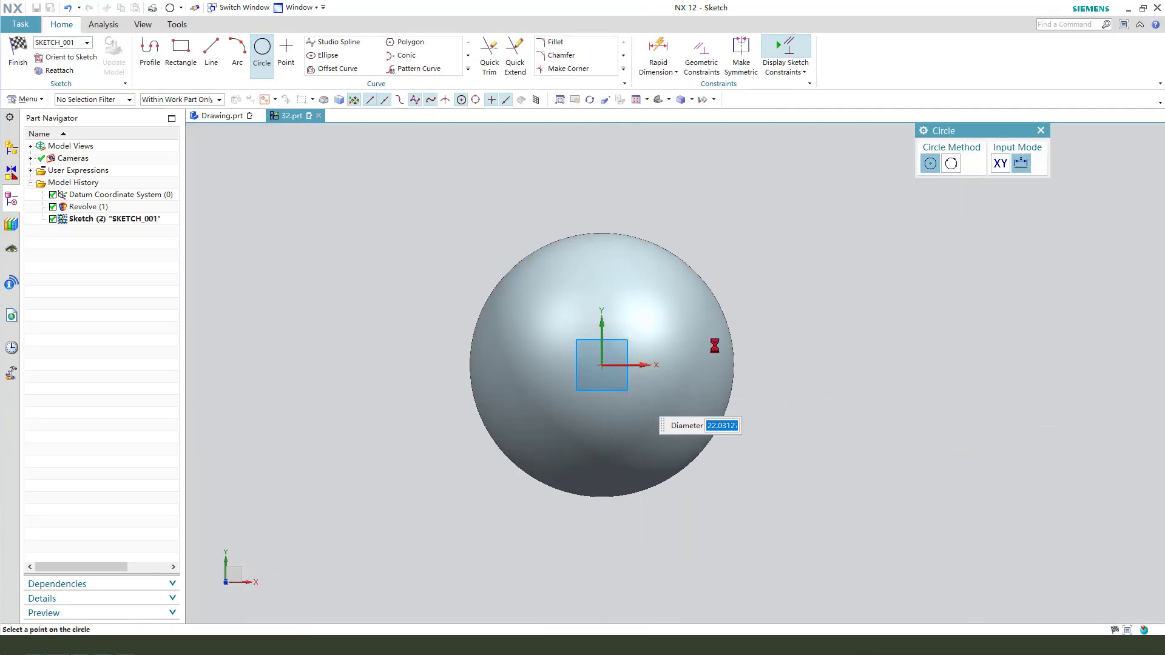
{"action": "key", "text": "Escape"}
- Set the circle's diameter to 25 mm and finish the section sketch
{"action": "double_click", "coordinate": [665, 272]}
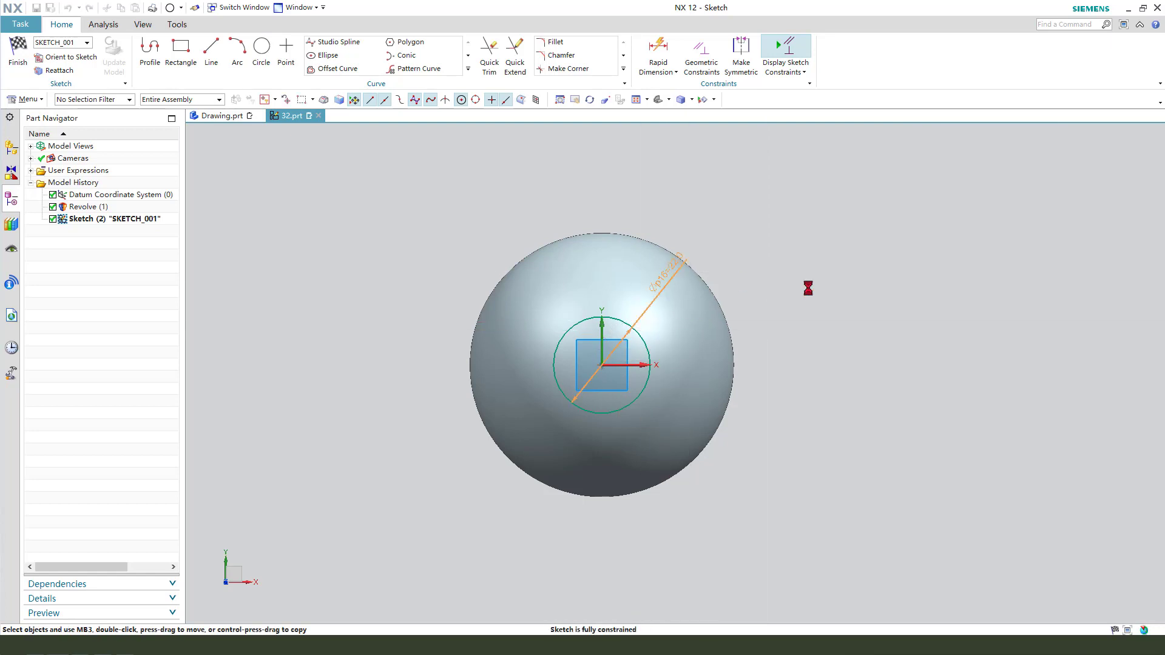
{"action": "type", "text": "25"}
{"action": "key", "text": "Return"}
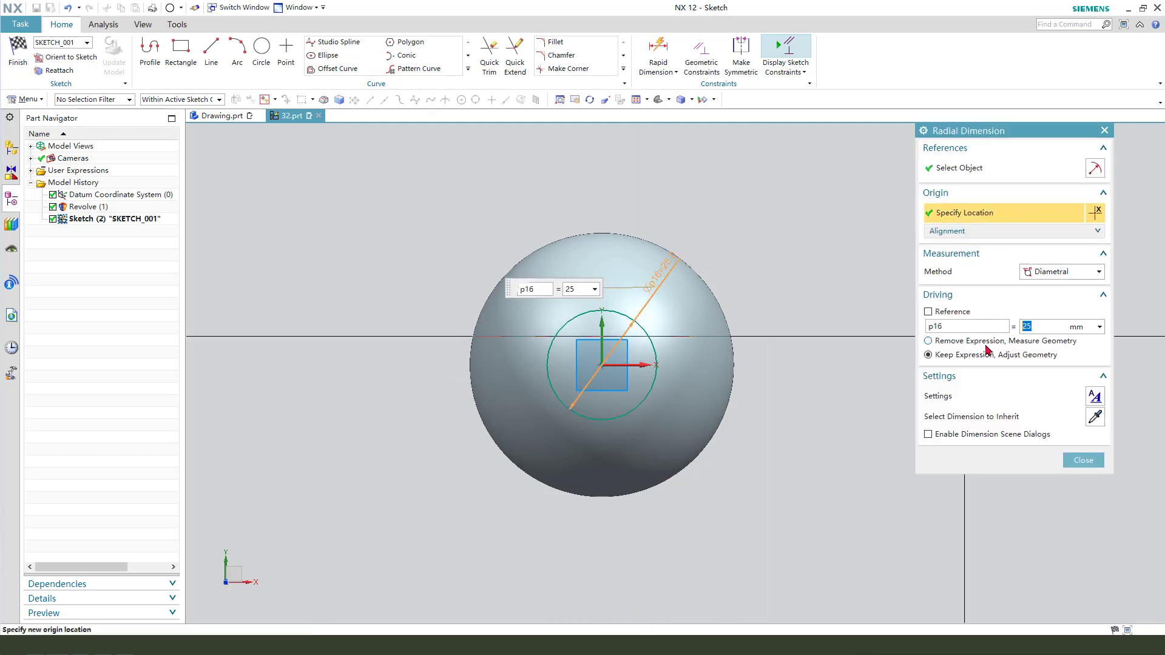
{"action": "left_click", "coordinate": [18, 50]}
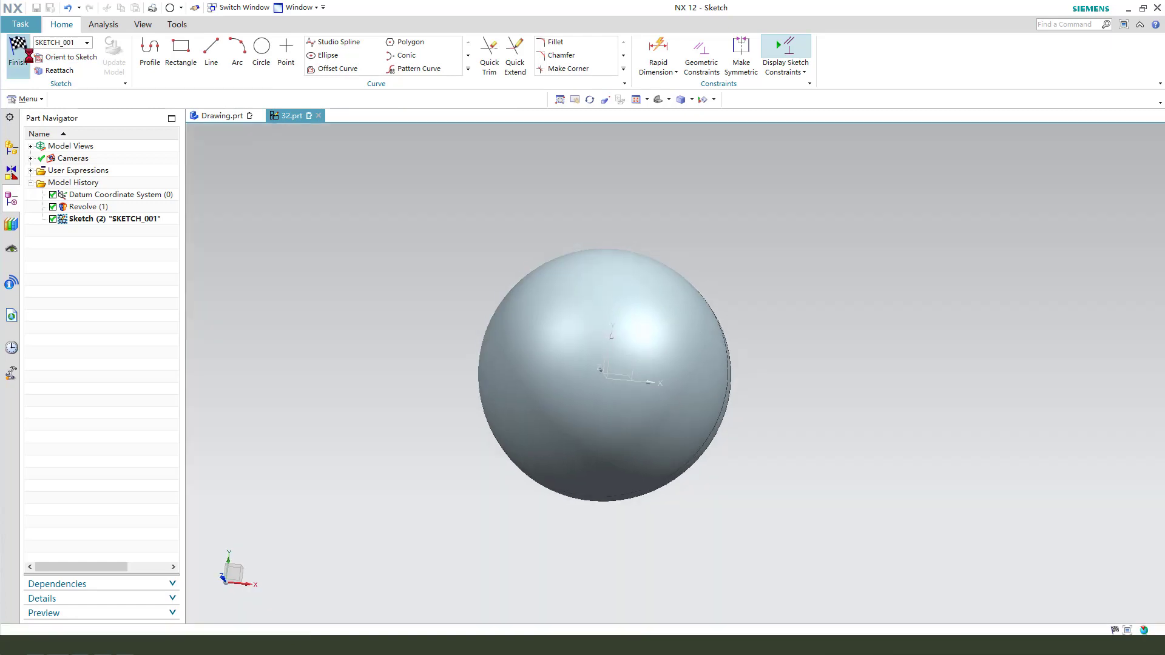
- Extrude the 25 mm circle to an end distance of 60 mm and unite it with the dome body
{"action": "key", "text": "x"}
{"action": "left_click", "coordinate": [1056, 326]}
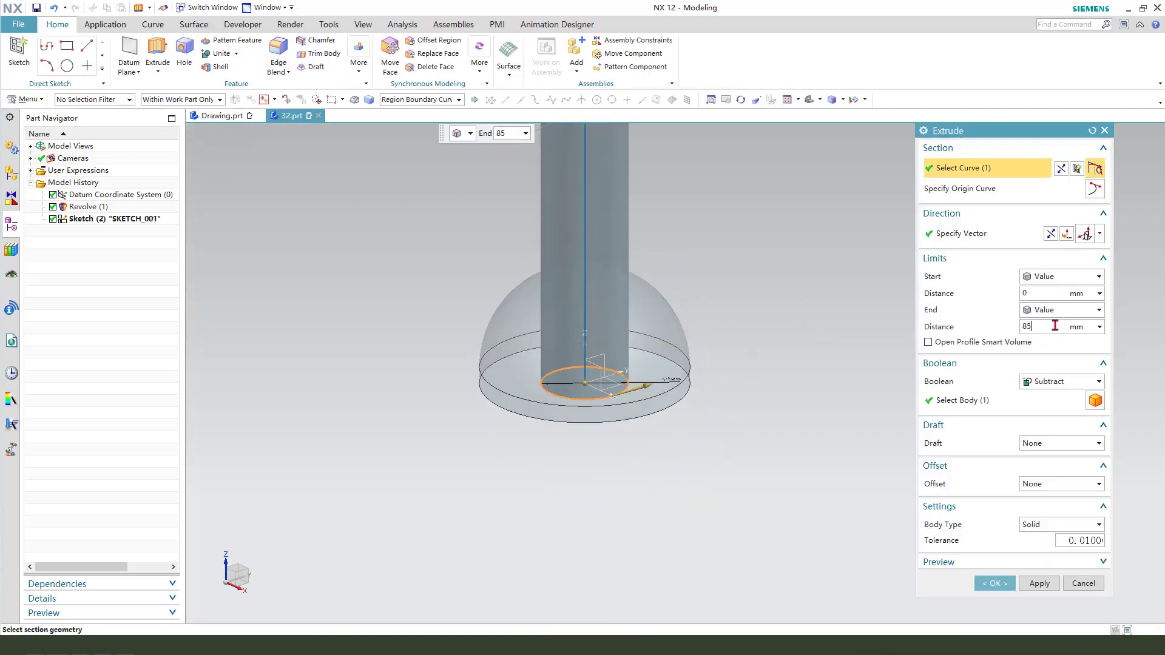
{"action": "scroll", "coordinate": [535, 471], "scroll_direction": "down", "scroll_amount": 2}
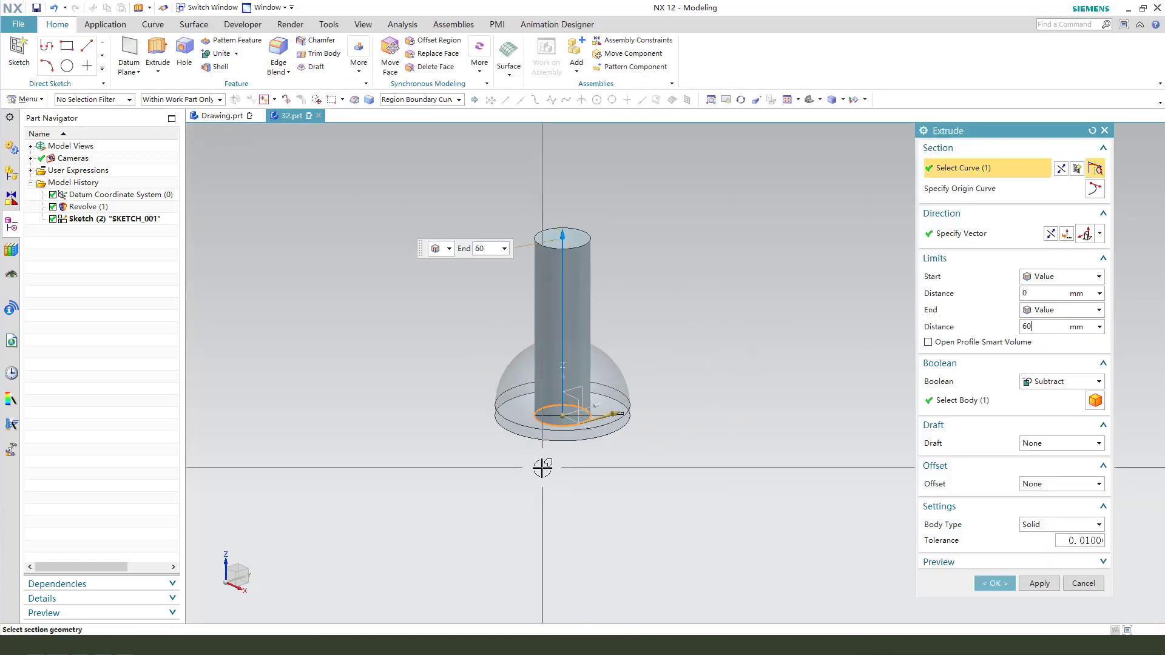
{"action": "key", "text": "Return"}
{"action": "left_click", "coordinate": [1060, 382]}
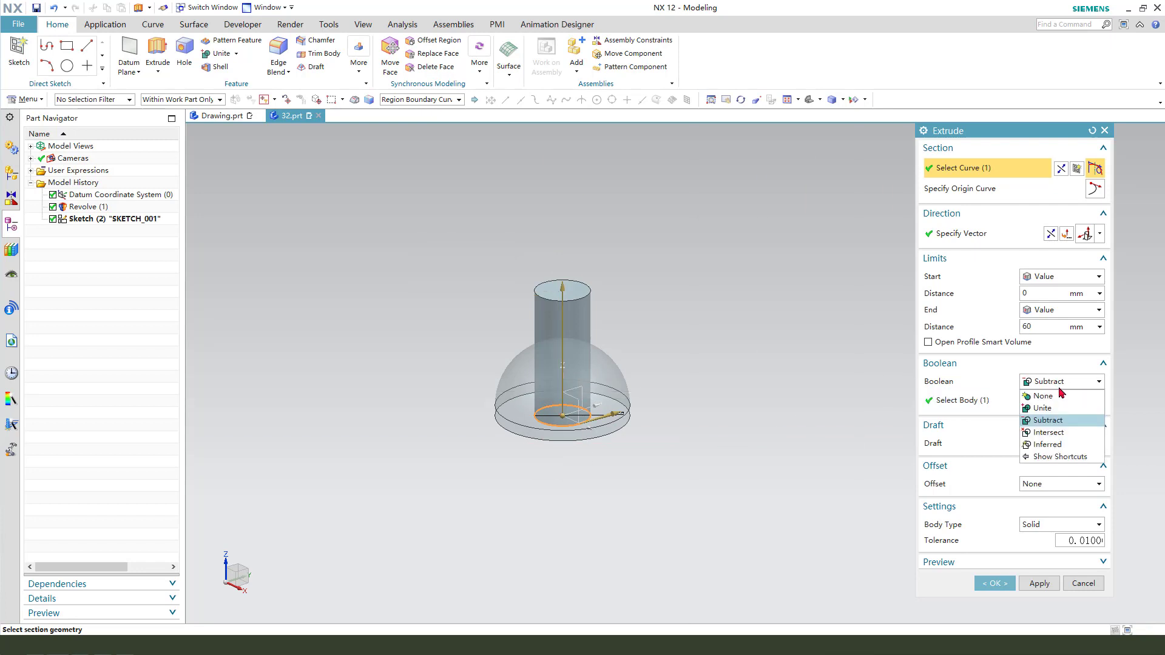
{"action": "left_click", "coordinate": [1043, 408]}
{"action": "left_click", "coordinate": [996, 583]}
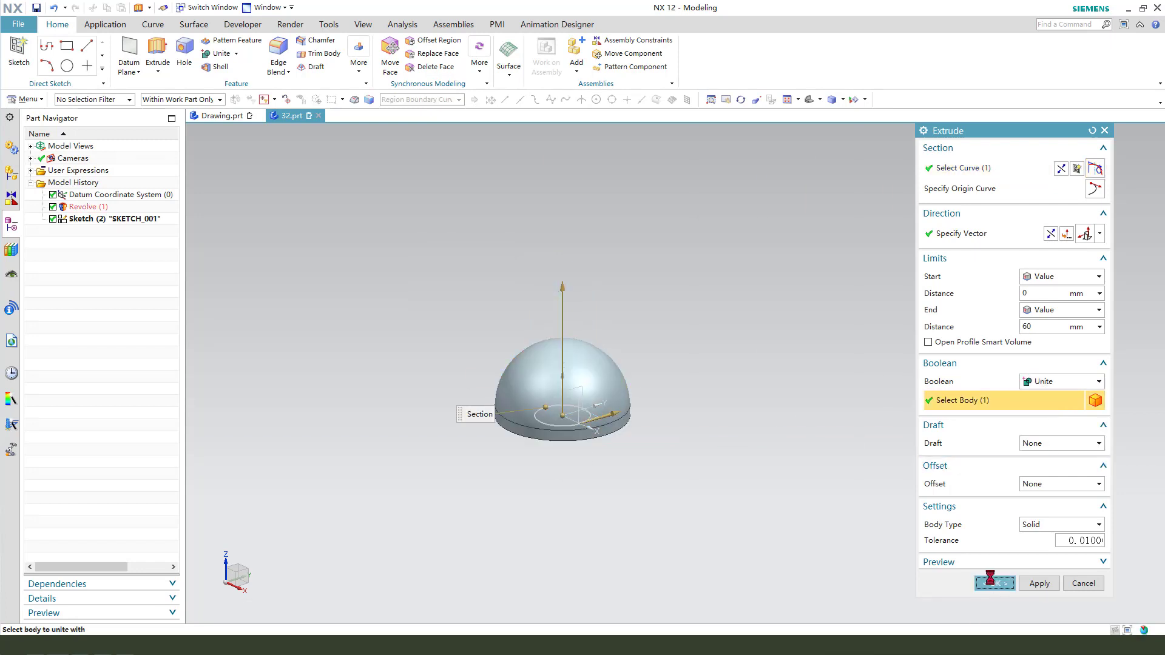
- Start a Chamfer on the edge where the neck meets the dome, with an Offset and Angle cross section
{"action": "left_click", "coordinate": [319, 40]}
{"action": "scroll", "coordinate": [560, 290], "scroll_direction": "up", "scroll_amount": 1}
{"action": "left_click", "coordinate": [486, 320]}
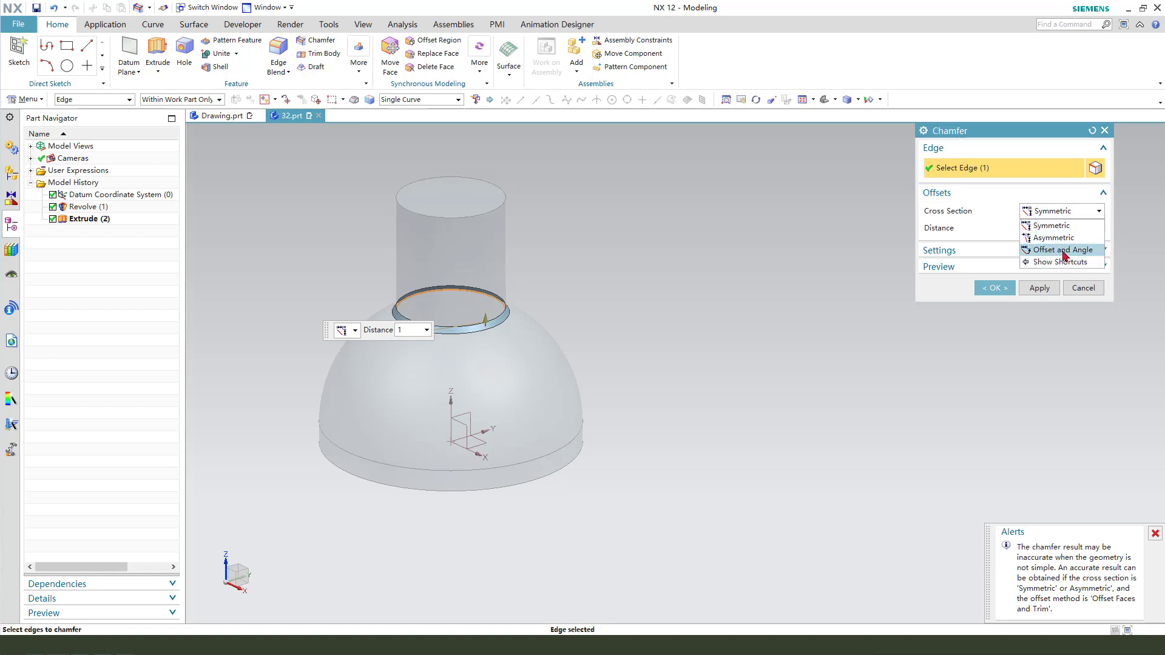
{"action": "left_click", "coordinate": [1063, 250]}
- Set the chamfer's angle to 30° and its distance to 2 mm, and create it
{"action": "middle_click_drag", "start_coordinate": [557, 393], "coordinate": [584, 388]}
{"action": "key", "text": "F8"}
{"action": "scroll", "coordinate": [545, 363], "scroll_direction": "up", "scroll_amount": 2}
{"action": "left_click_drag", "start_coordinate": [544, 355], "coordinate": [552, 350]}
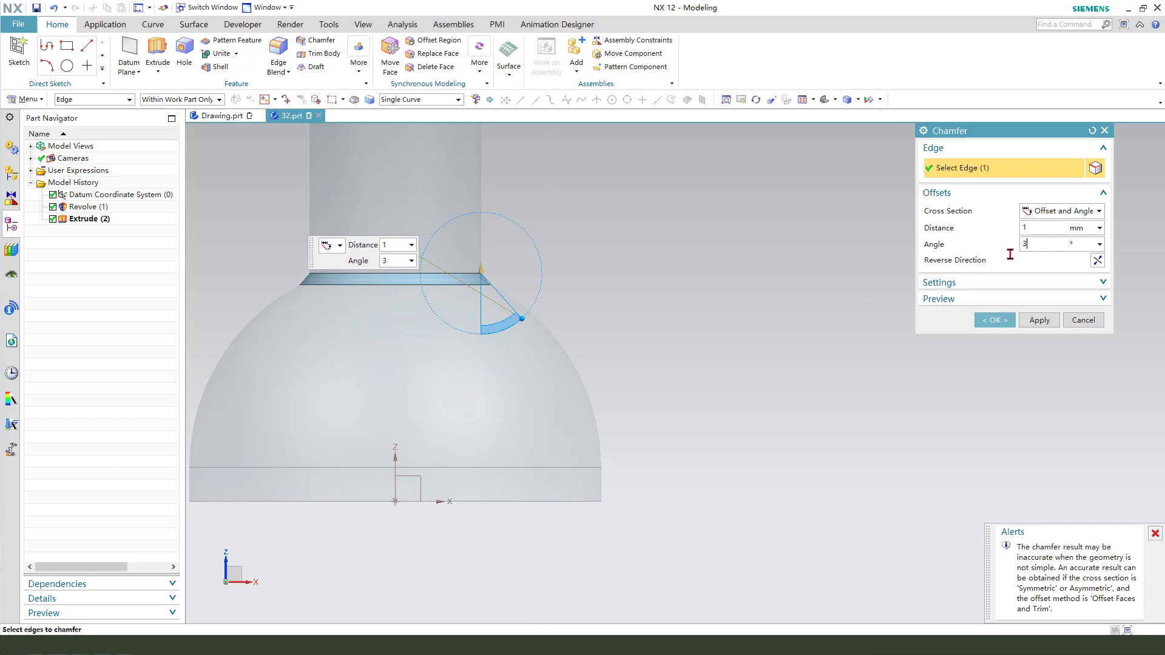
{"action": "type", "text": "0"}
{"action": "key", "text": "Return"}
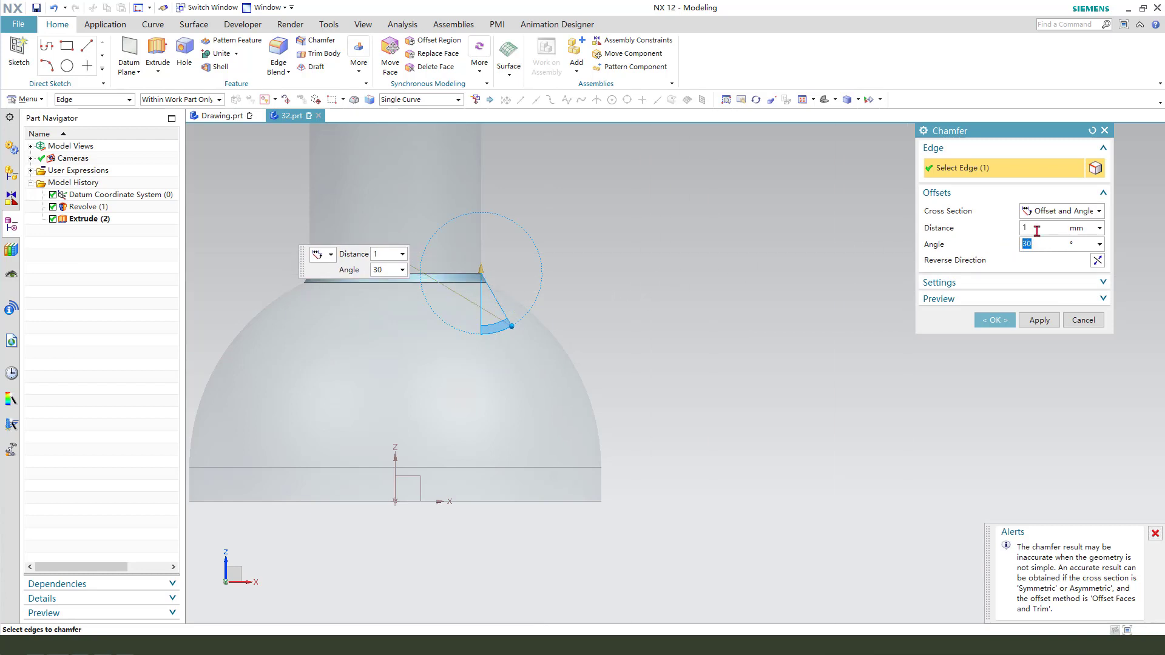
{"action": "key", "text": "Return"}
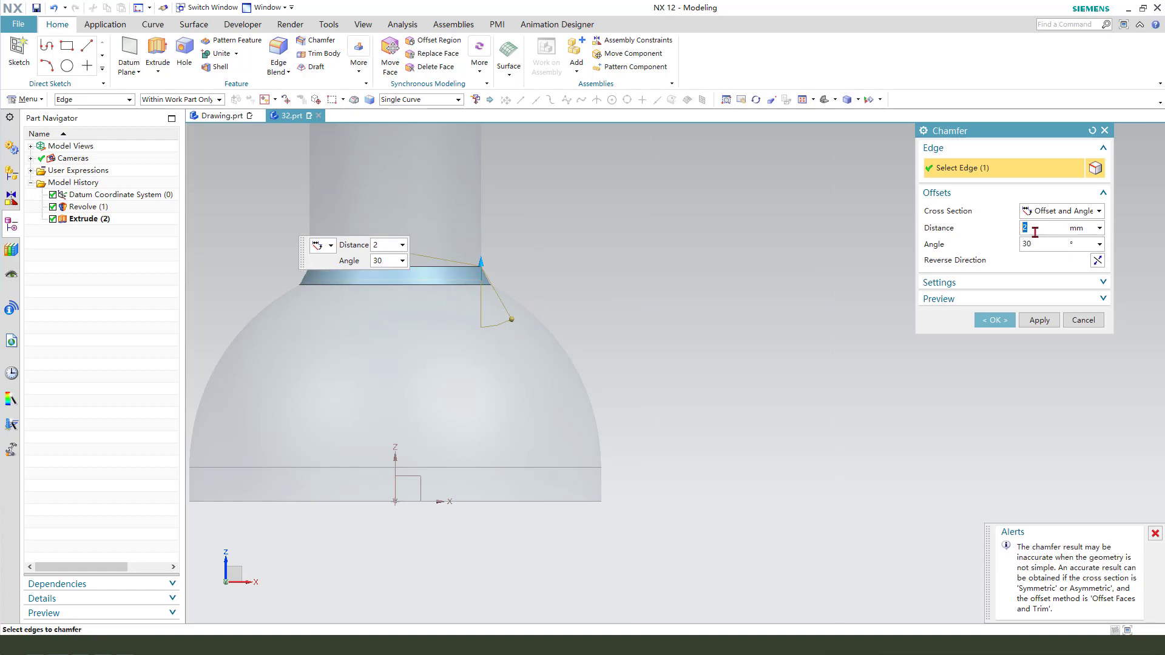
{"action": "scroll", "coordinate": [631, 350], "scroll_direction": "down", "scroll_amount": 4}
{"action": "middle_click_drag", "start_coordinate": [683, 332], "coordinate": [677, 356]}
{"action": "scroll", "coordinate": [678, 355], "scroll_direction": "up", "scroll_amount": 1}
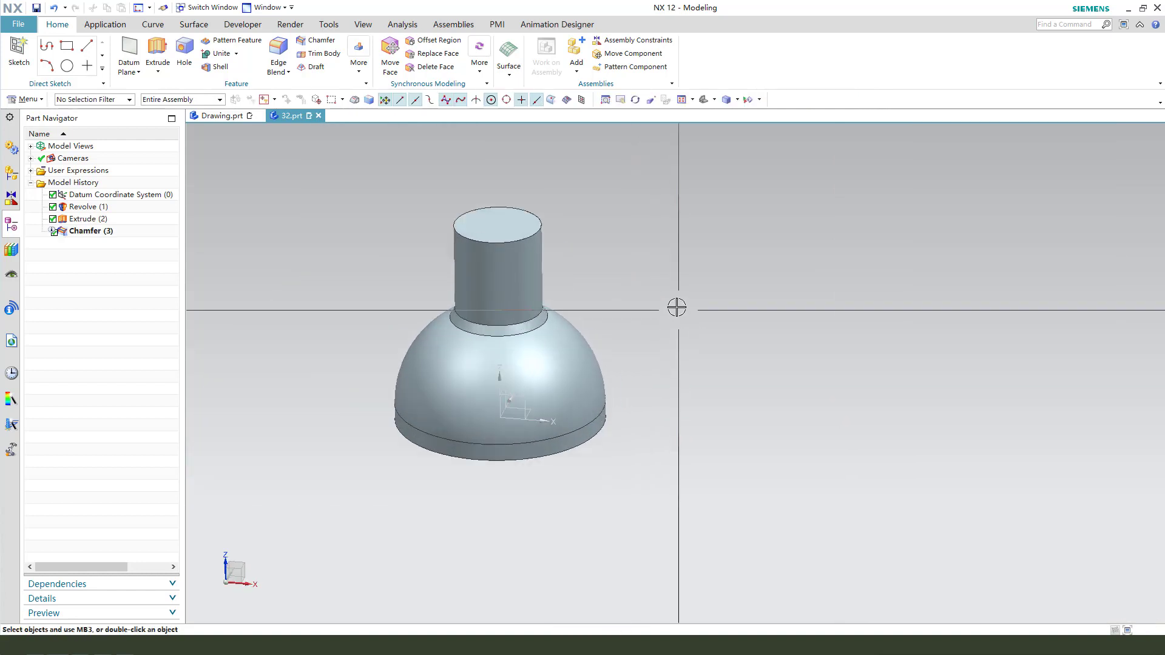
- Round the upper edge of the cylindrical neck with a 3 mm Edge Blend
{"action": "middle_click_drag", "start_coordinate": [676, 307], "coordinate": [650, 275]}
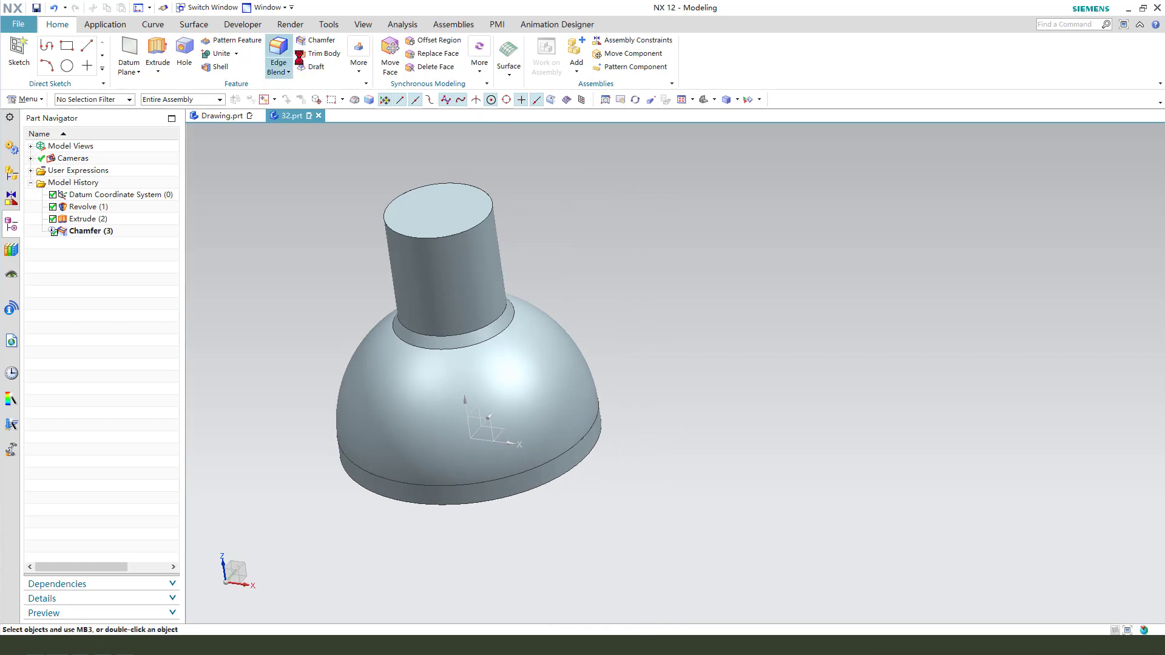
{"action": "left_click", "coordinate": [292, 53]}
{"action": "left_click", "coordinate": [489, 195]}
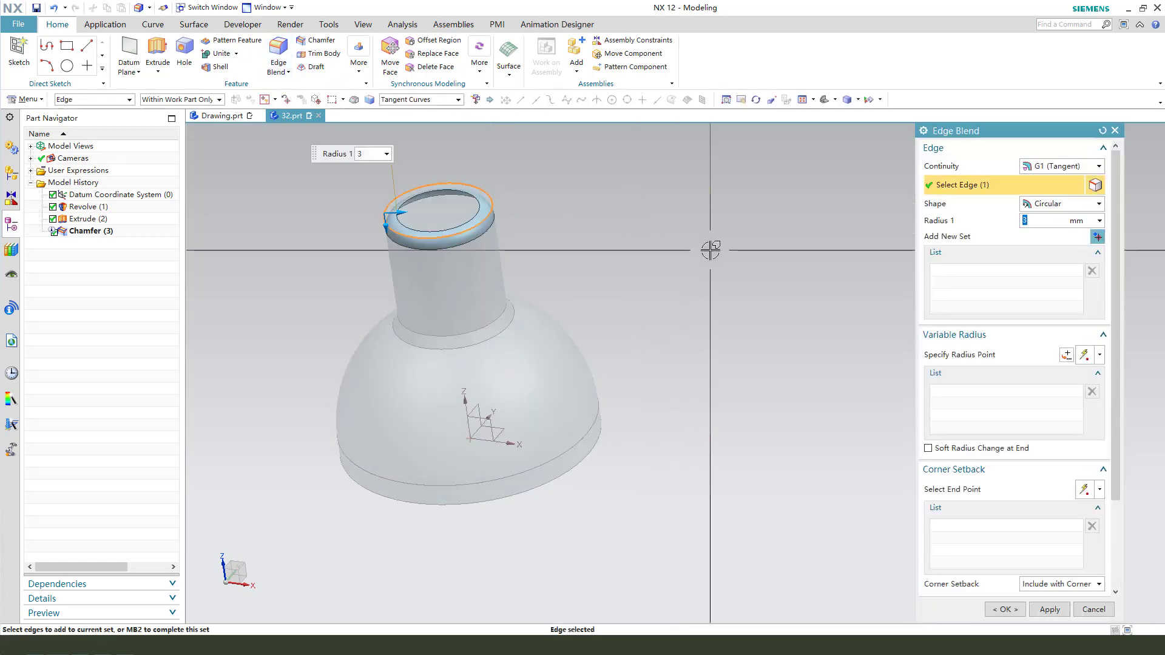
{"action": "middle_click", "coordinate": [695, 263]}
{"action": "middle_click", "coordinate": [689, 272]}
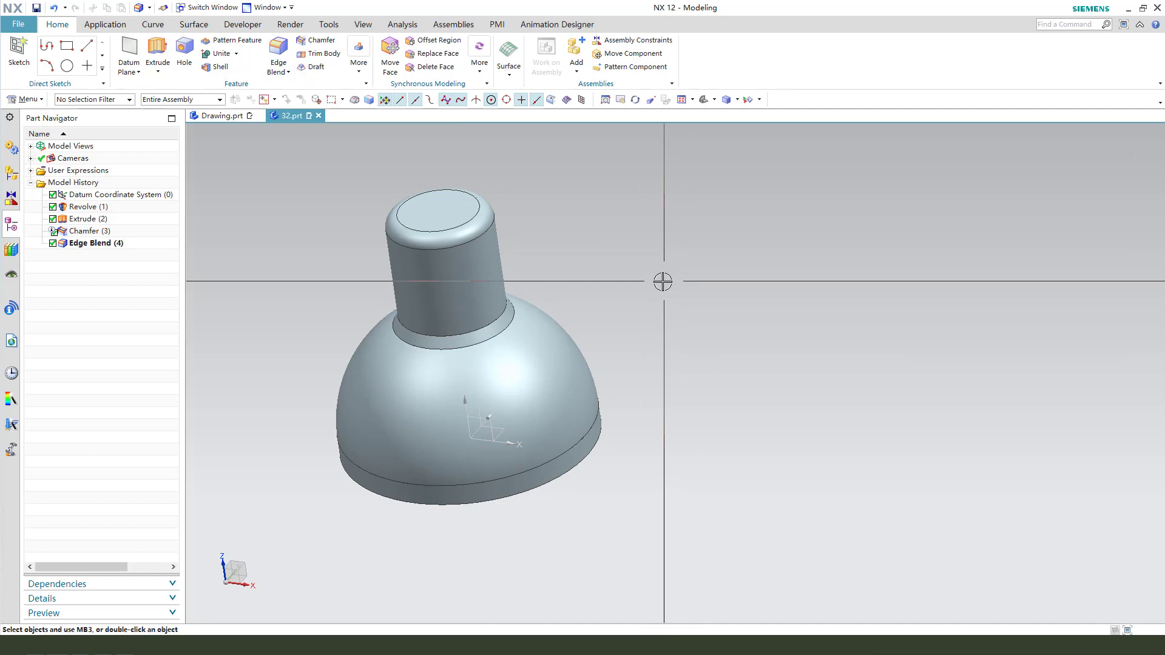
- Examine the small boss and rounded tip on top of the neck in Drawing.prt, and return to 32.prt
{"action": "left_click", "coordinate": [217, 115]}
{"action": "scroll", "coordinate": [449, 163], "scroll_direction": "up", "scroll_amount": 3}
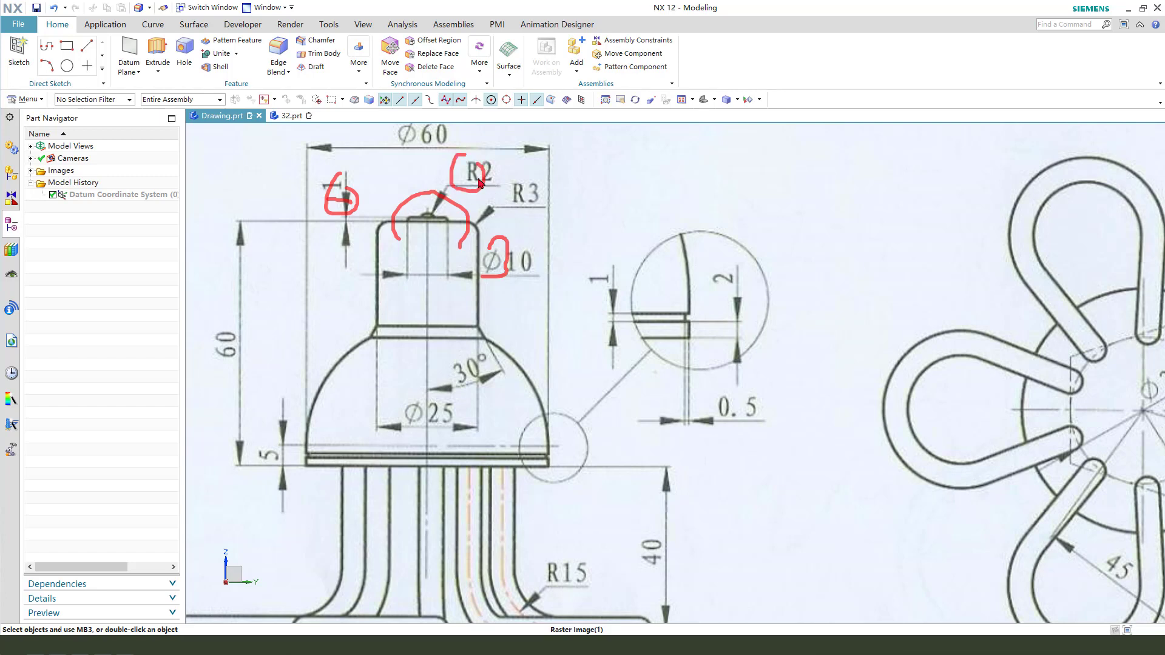
{"action": "key", "text": "Escape"}
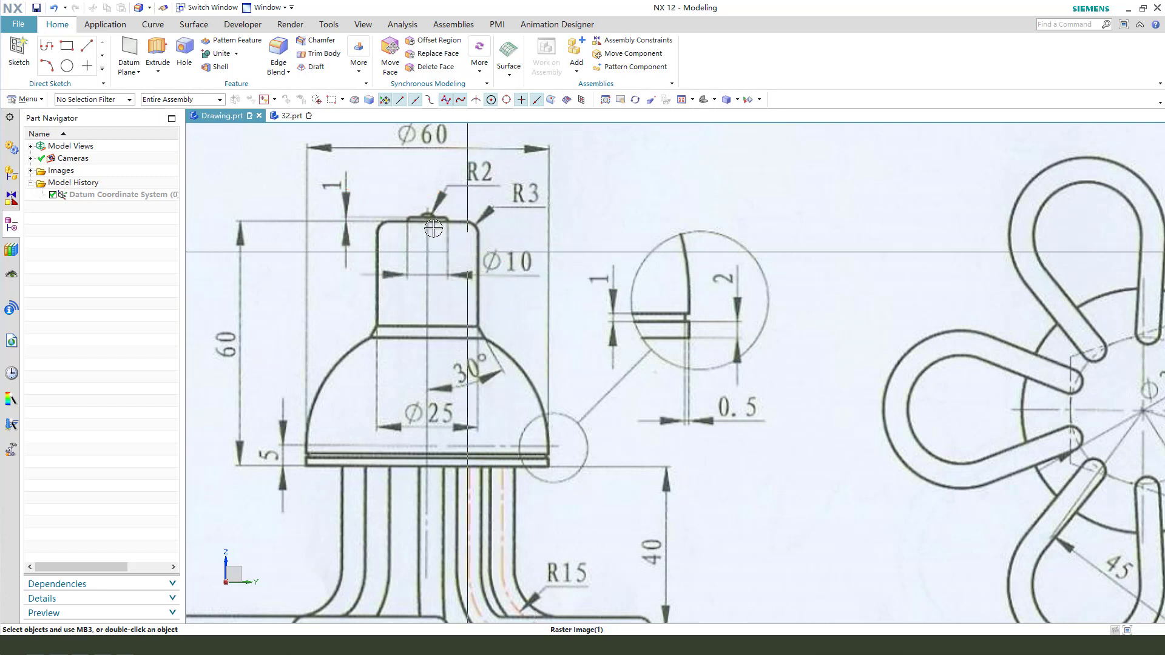
{"action": "left_click", "coordinate": [291, 116]}
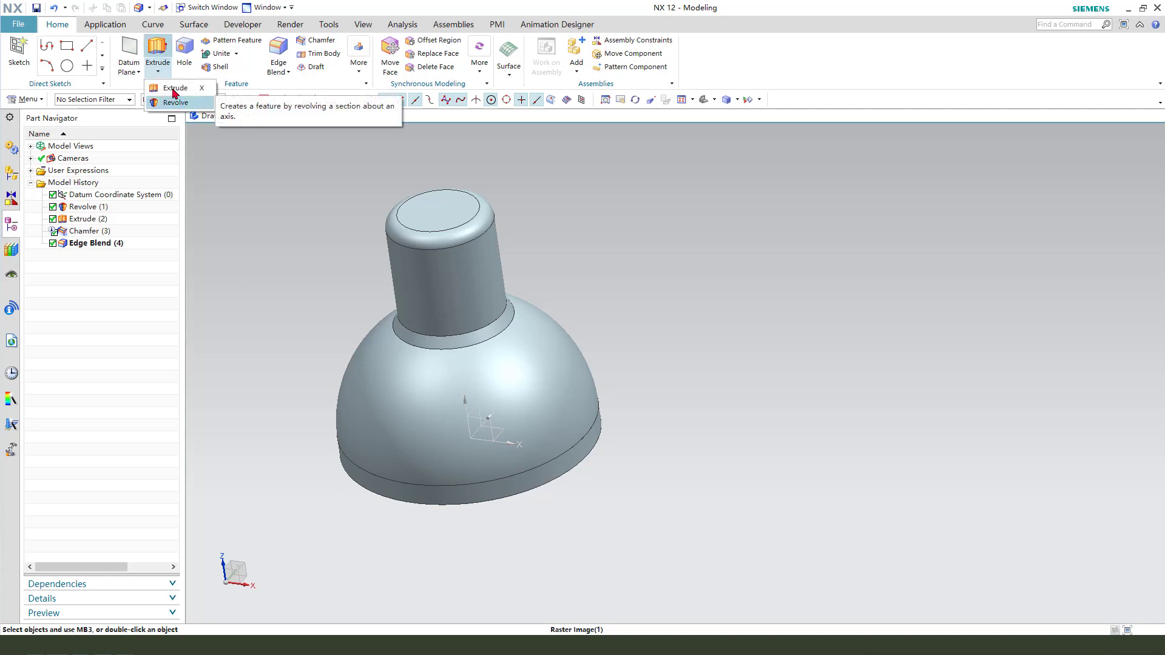
- Start an Extrude with its section sketch on the neck's top face and draw a circle about 13 mm in diameter centred on the origin
{"action": "left_click", "coordinate": [172, 89]}
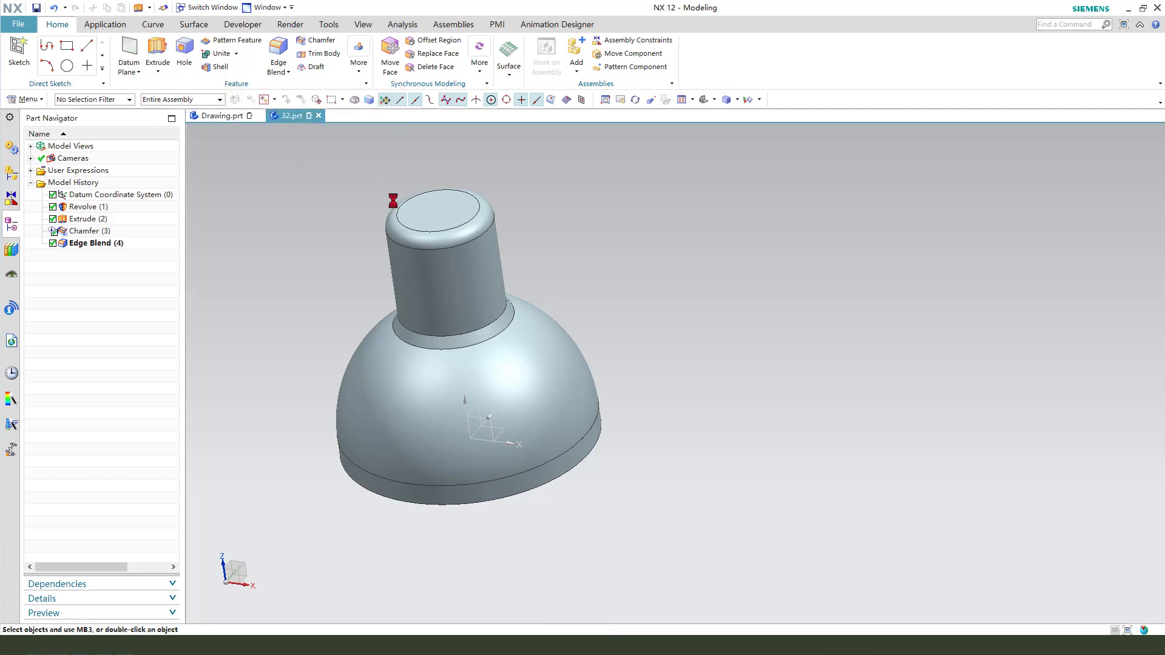
{"action": "left_click", "coordinate": [461, 213]}
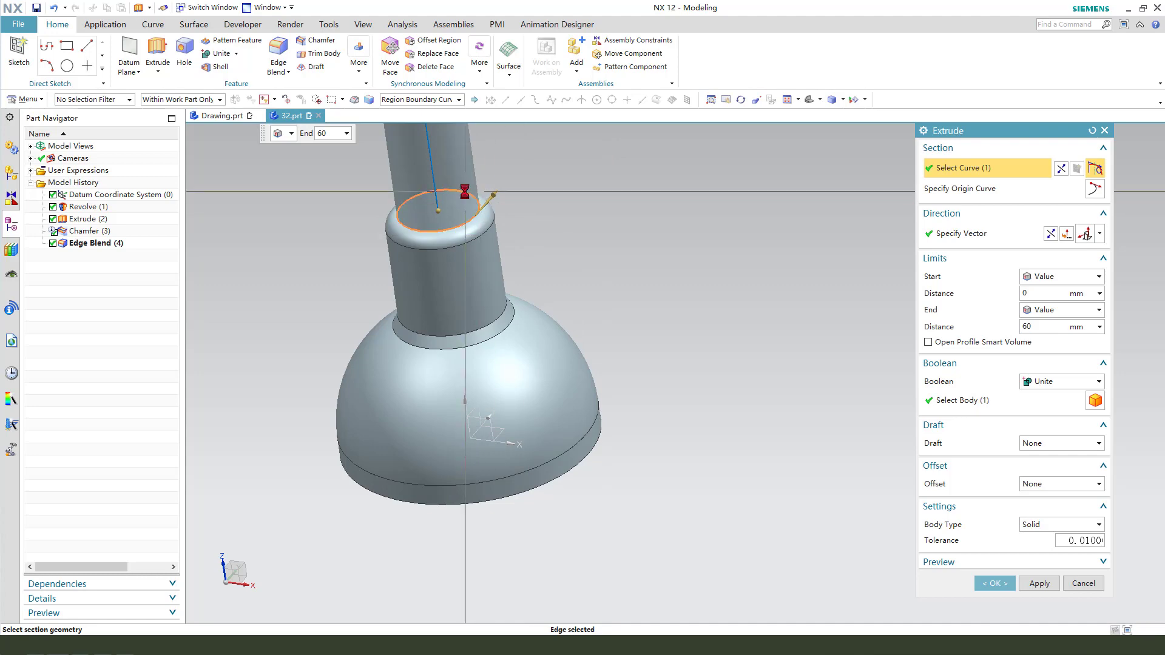
{"action": "left_click", "coordinate": [429, 100]}
{"action": "left_click", "coordinate": [419, 113]}
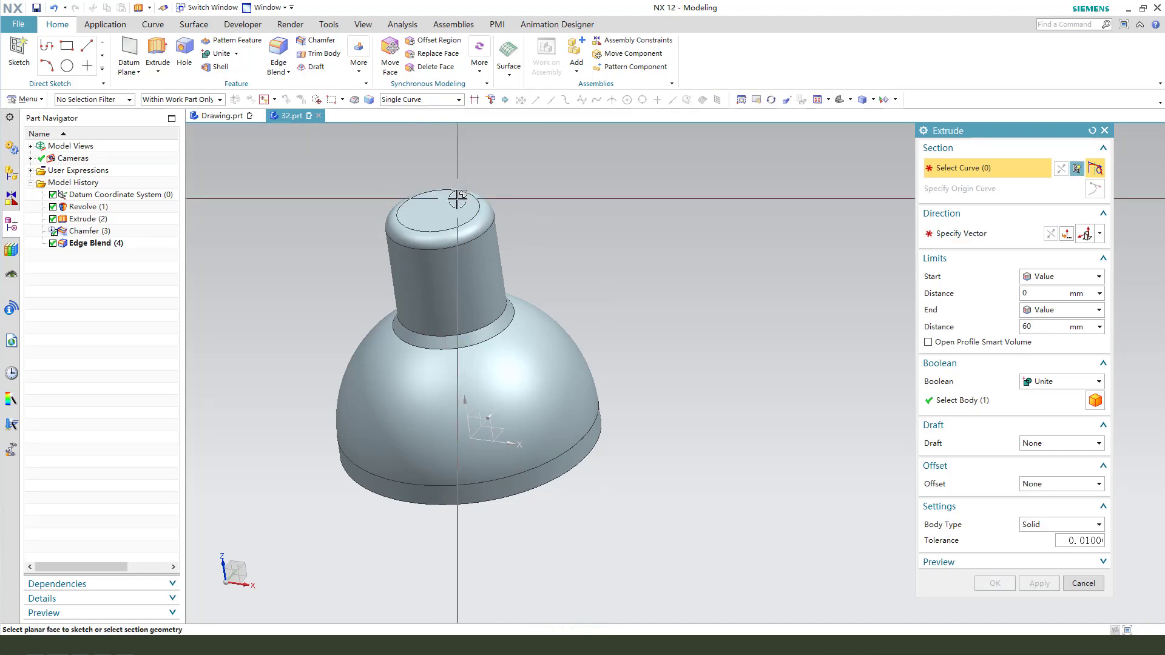
{"action": "left_click", "coordinate": [440, 219]}
{"action": "scroll", "coordinate": [853, 407], "scroll_direction": "up", "scroll_amount": 1}
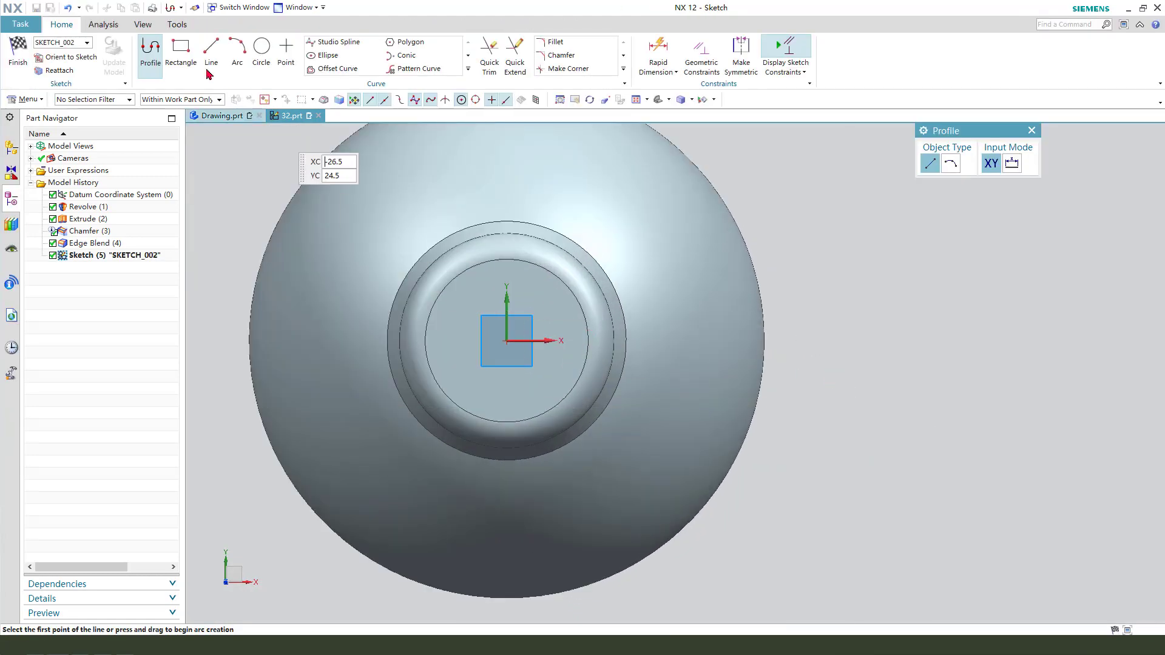
{"action": "left_click", "coordinate": [262, 49]}
{"action": "left_click", "coordinate": [506, 341]}
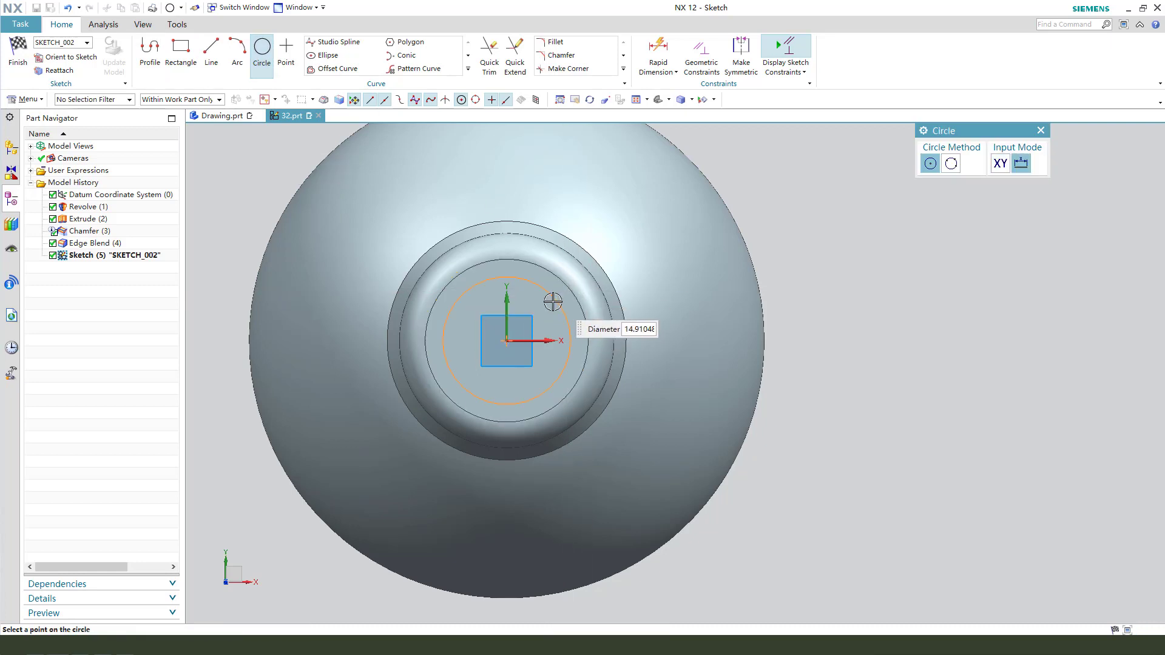
{"action": "left_click", "coordinate": [548, 300]}
{"action": "key", "text": "Escape"}
- Set the diameter of the circle on the neck's top face to 10 mm
{"action": "left_click_drag", "start_coordinate": [502, 144], "coordinate": [607, 200]}
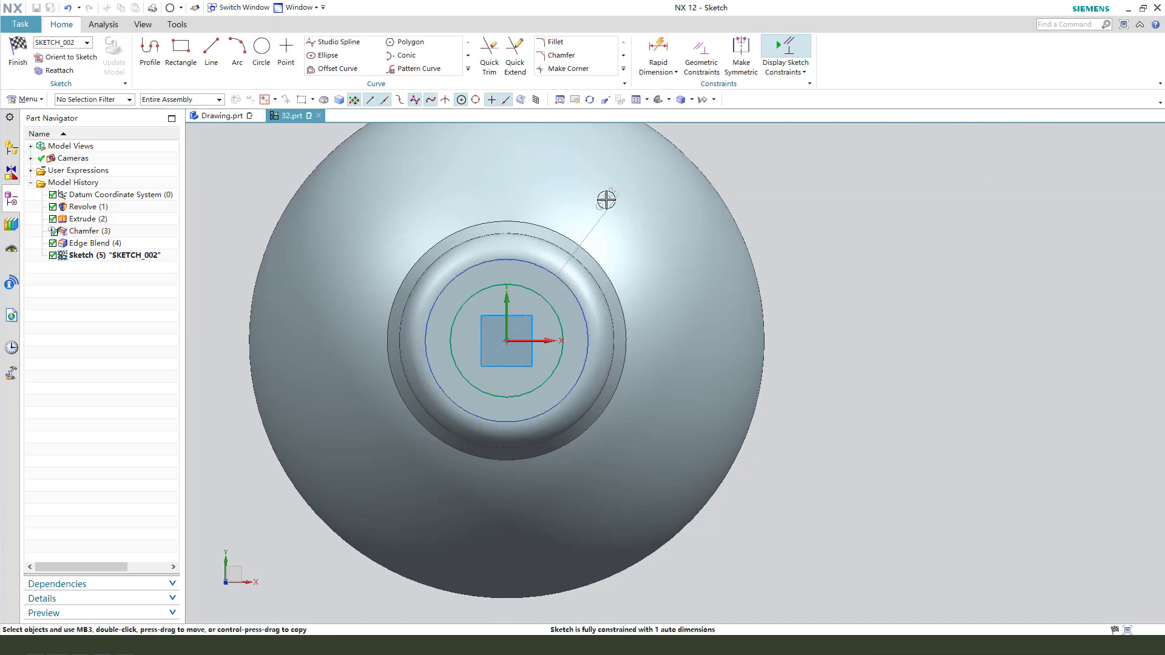
{"action": "double_click", "coordinate": [606, 200]}
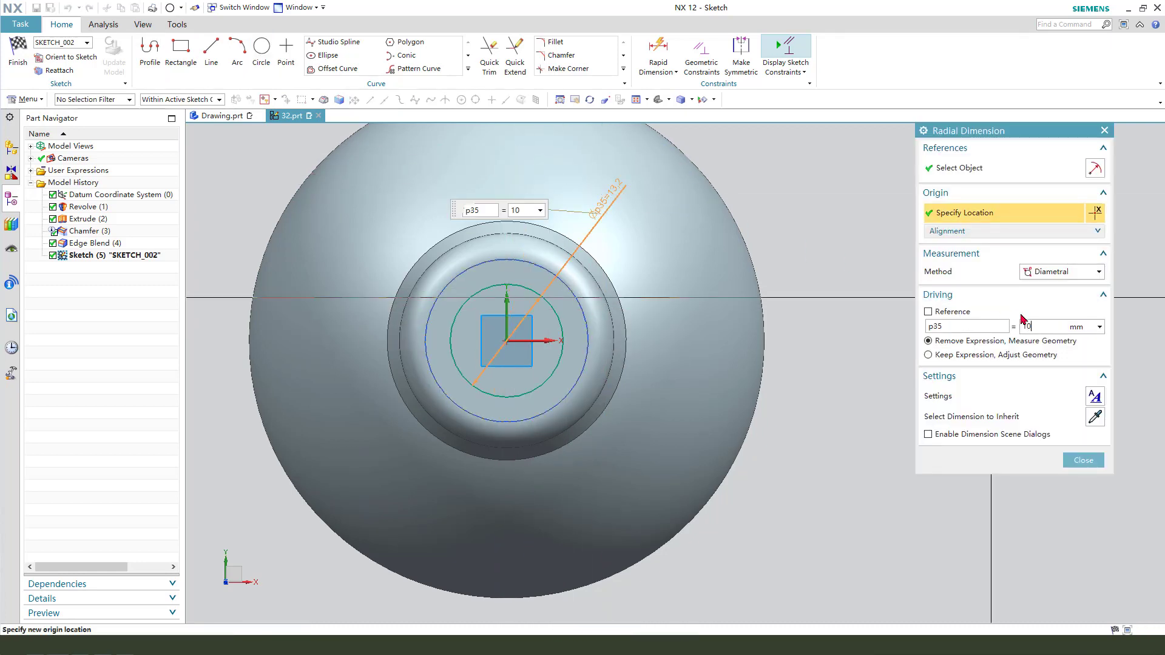
{"action": "type", "text": "10"}
{"action": "key", "text": "Return"}
{"action": "middle_click", "coordinate": [697, 338]}
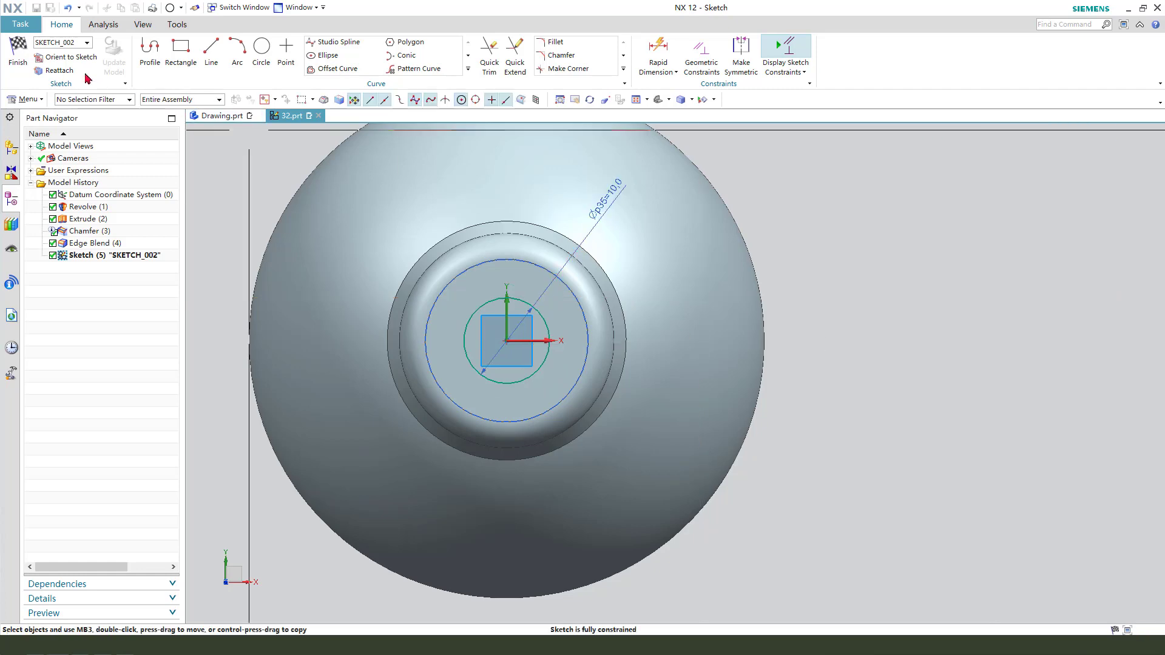
- Finish the section sketch and extrude the circle 1 mm, uniting it with the body
{"action": "left_click", "coordinate": [24, 61]}
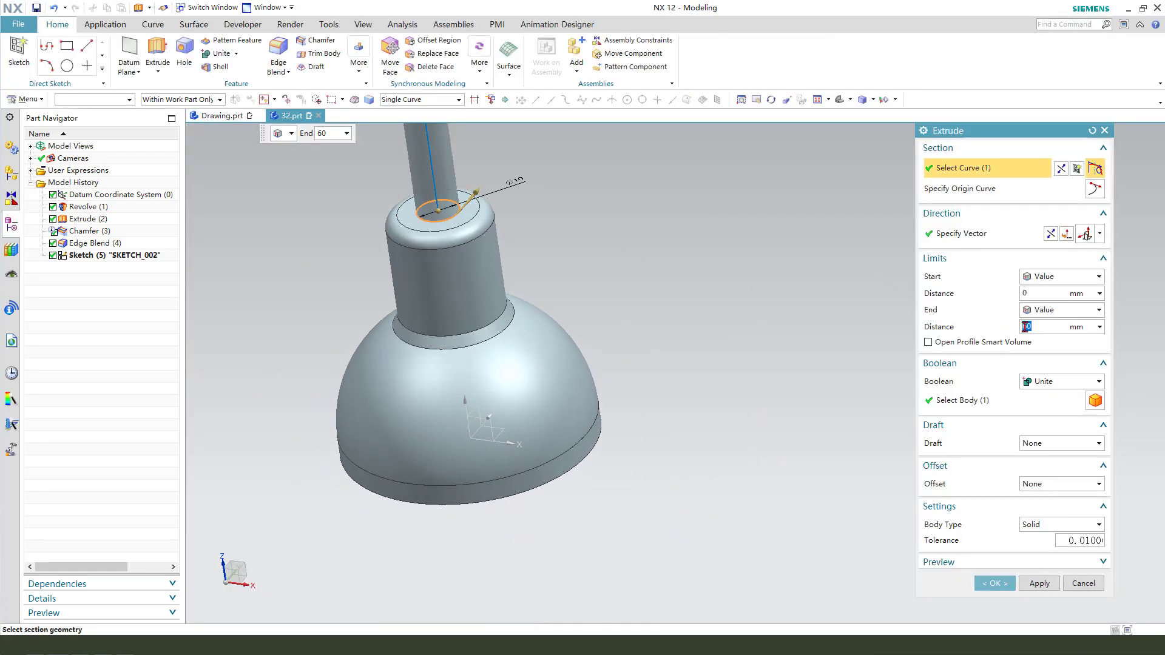
{"action": "left_click", "coordinate": [1017, 400]}
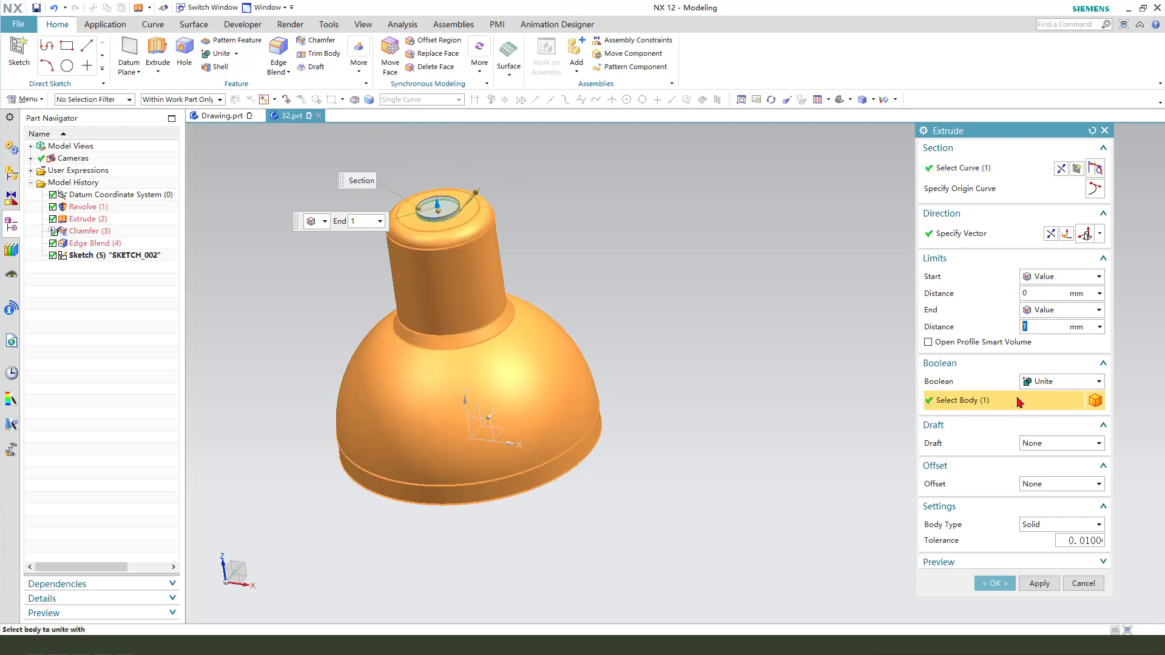
{"action": "left_click", "coordinate": [998, 584]}
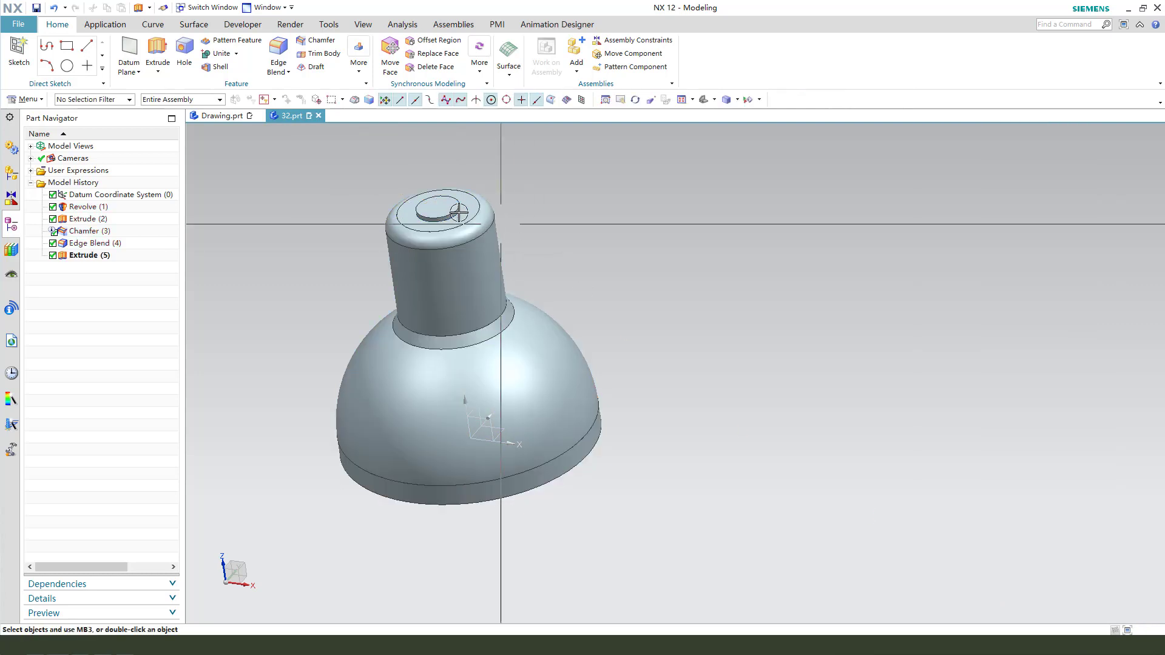
- Create a sphere centred on the small boss's top face, sized to the drawing's R2, and unite it with the body
{"action": "scroll", "coordinate": [439, 177], "scroll_direction": "up", "scroll_amount": 5}
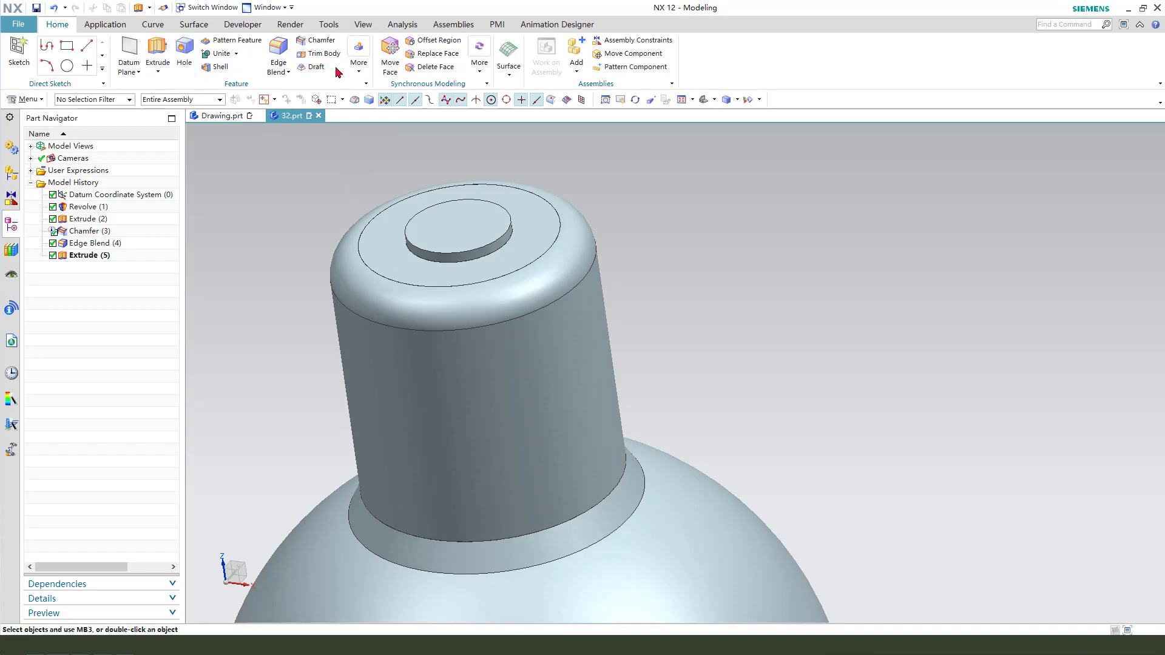
{"action": "left_click", "coordinate": [358, 57]}
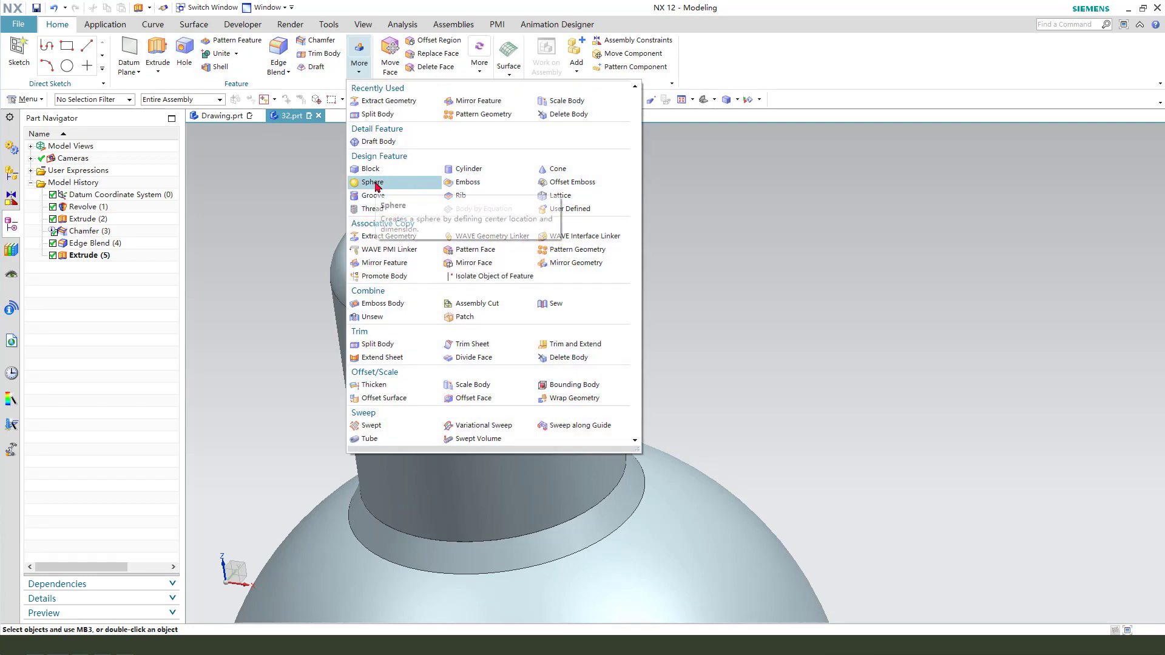
{"action": "left_click", "coordinate": [373, 183]}
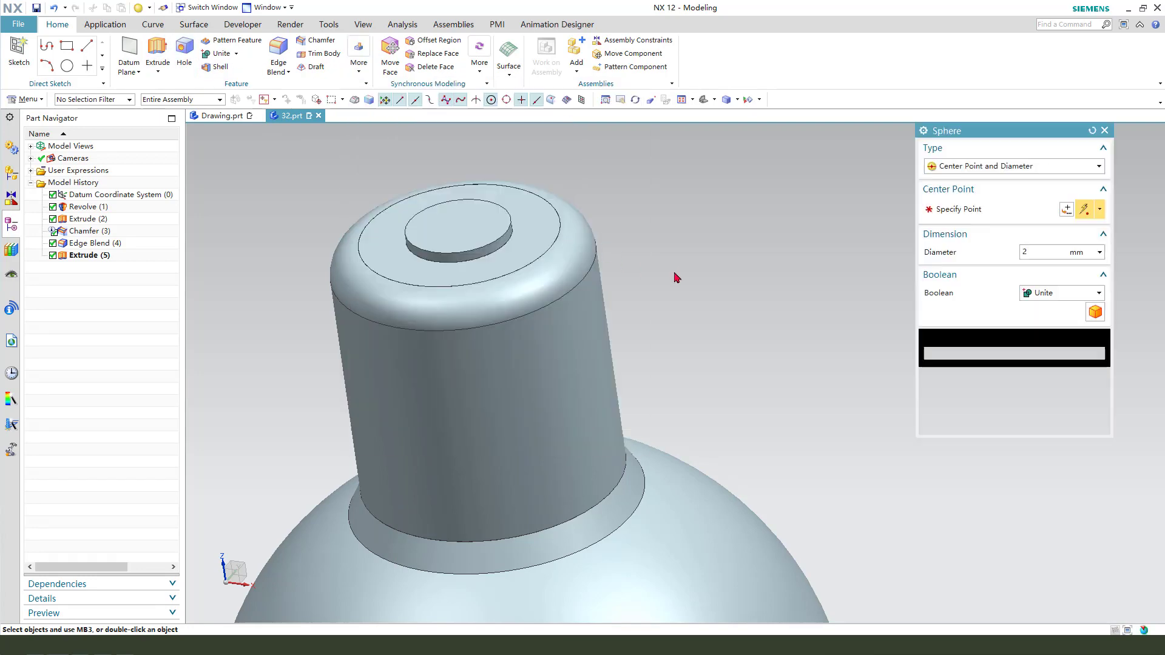
{"action": "left_click", "coordinate": [491, 245]}
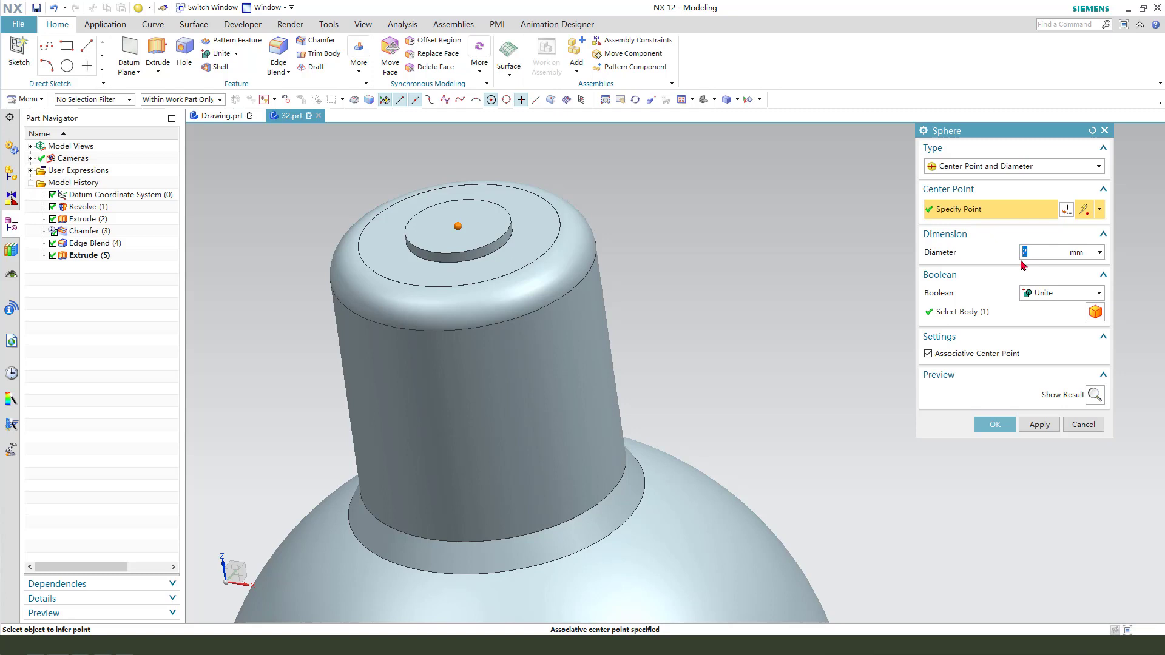
{"action": "left_click", "coordinate": [996, 425]}
- Round the upper edge of the small boss with a 1 mm Edge Blend
{"action": "middle_click_drag", "start_coordinate": [593, 268], "coordinate": [492, 233]}
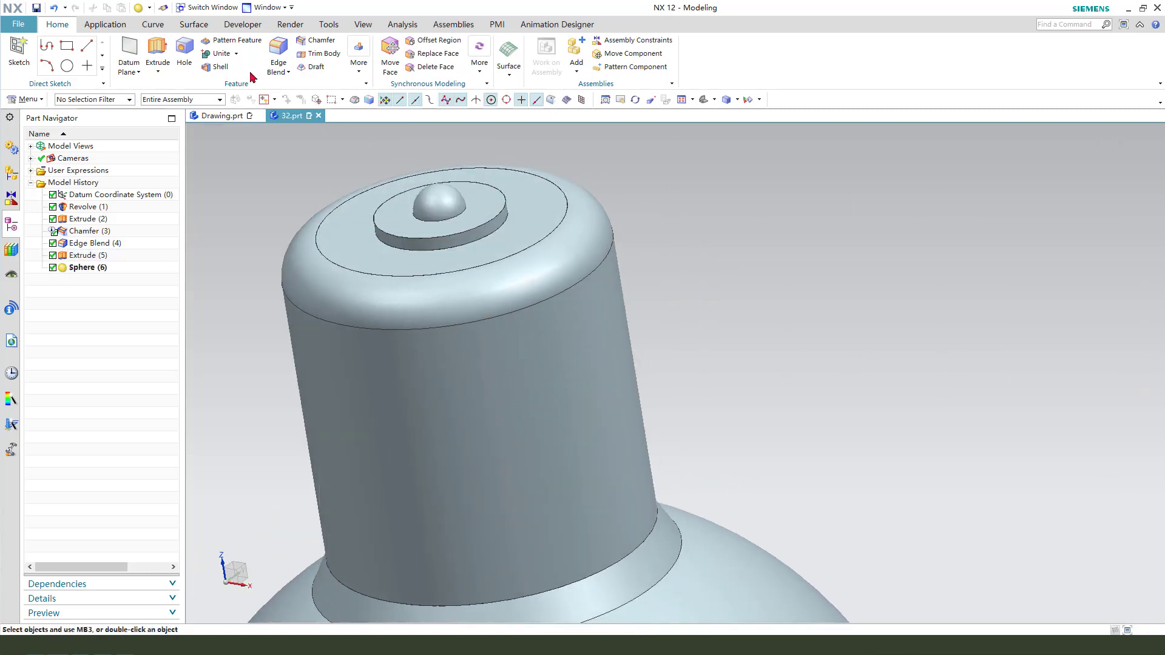
{"action": "scroll", "coordinate": [501, 200], "scroll_direction": "up", "scroll_amount": 5}
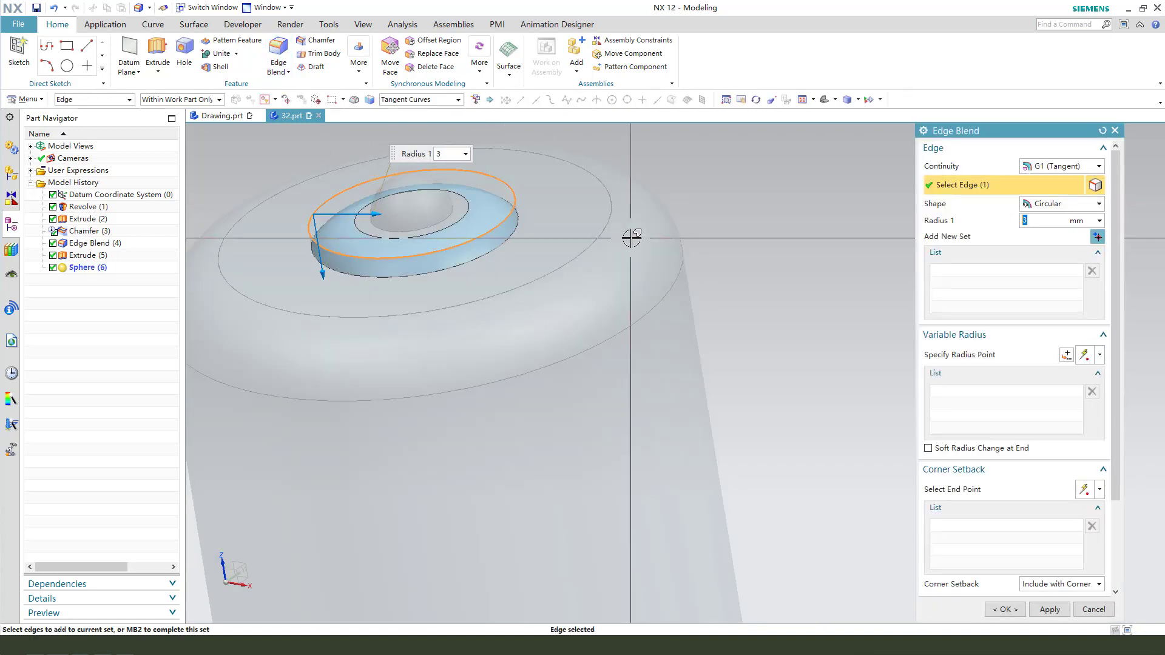
{"action": "type", "text": "1"}
{"action": "key", "text": "Return"}
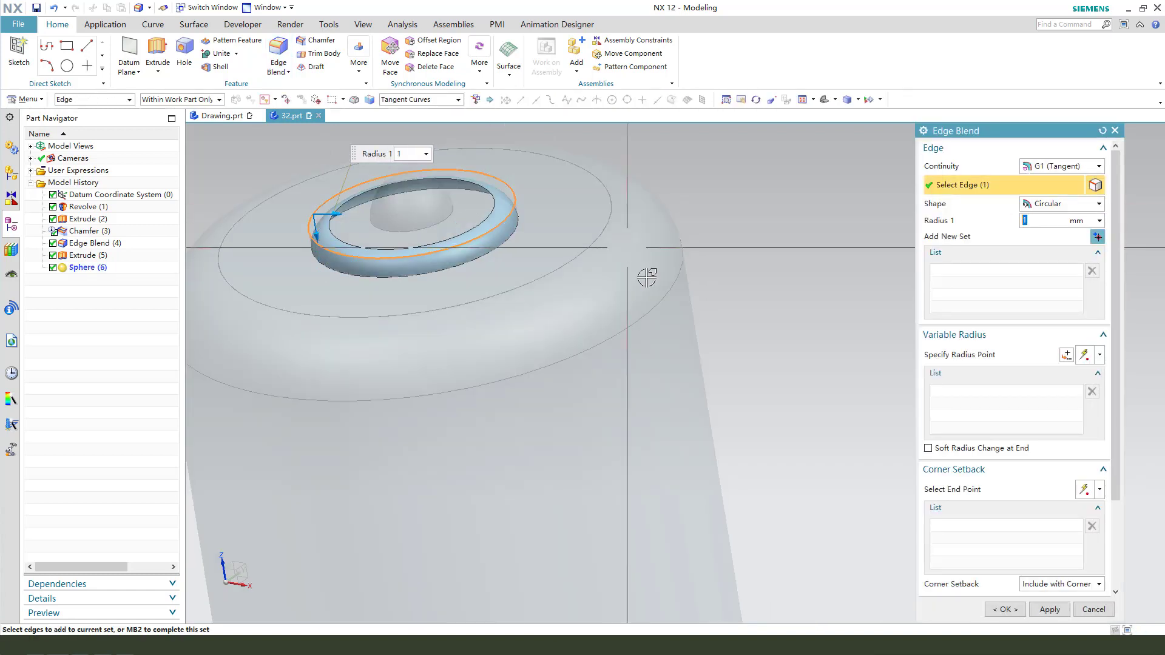
{"action": "left_click", "coordinate": [1005, 609]}
{"action": "scroll", "coordinate": [524, 170], "scroll_direction": "down", "scroll_amount": 5}
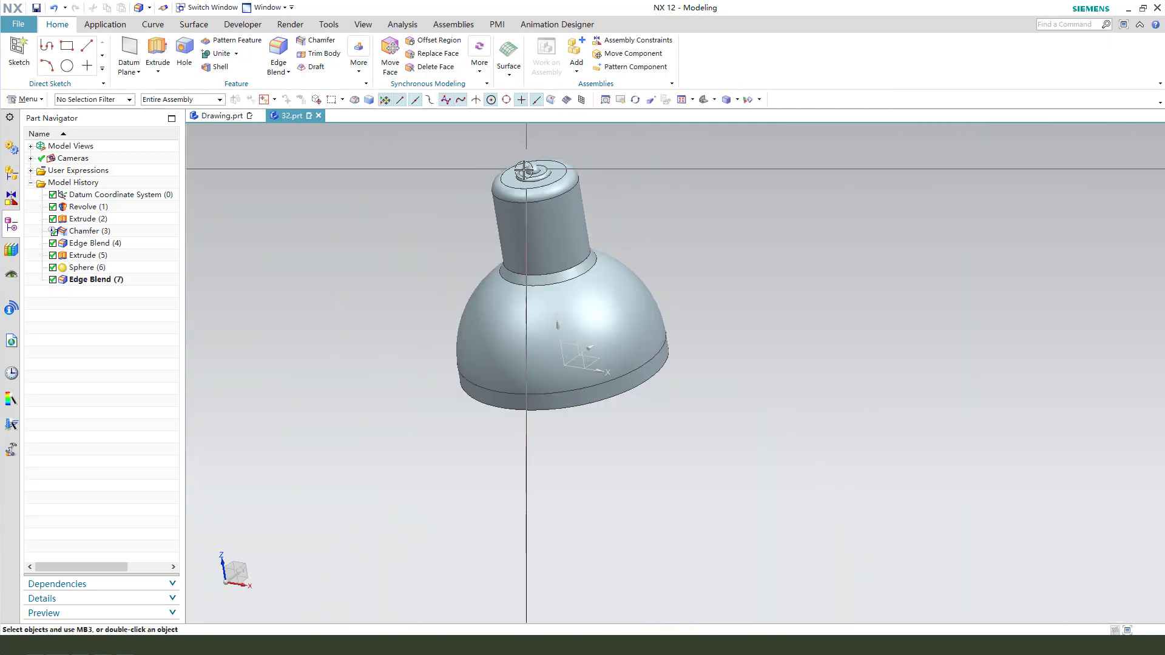
{"action": "middle_click_drag", "start_coordinate": [524, 170], "coordinate": [264, 170]}
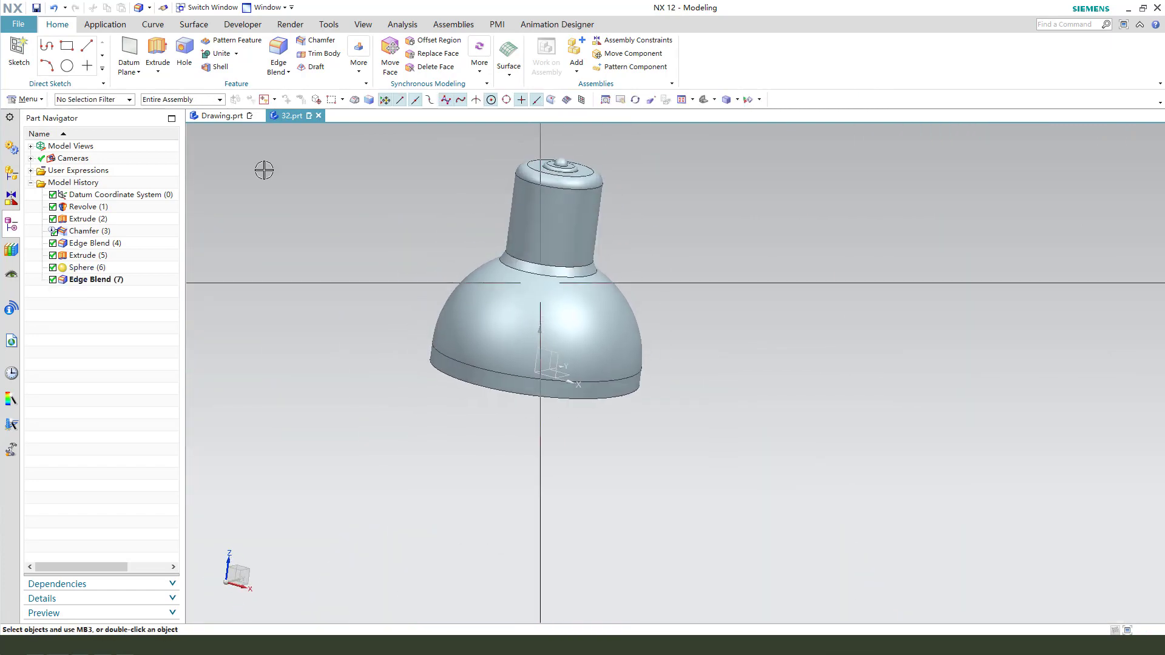
- Examine the bent leg profile, the looped-leg layout around the central pentagon and the rendered view in Drawing.prt
{"action": "left_click", "coordinate": [222, 116]}
{"action": "scroll", "coordinate": [430, 335], "scroll_direction": "down", "scroll_amount": 3}
{"action": "scroll", "coordinate": [430, 335], "scroll_direction": "up", "scroll_amount": 5}
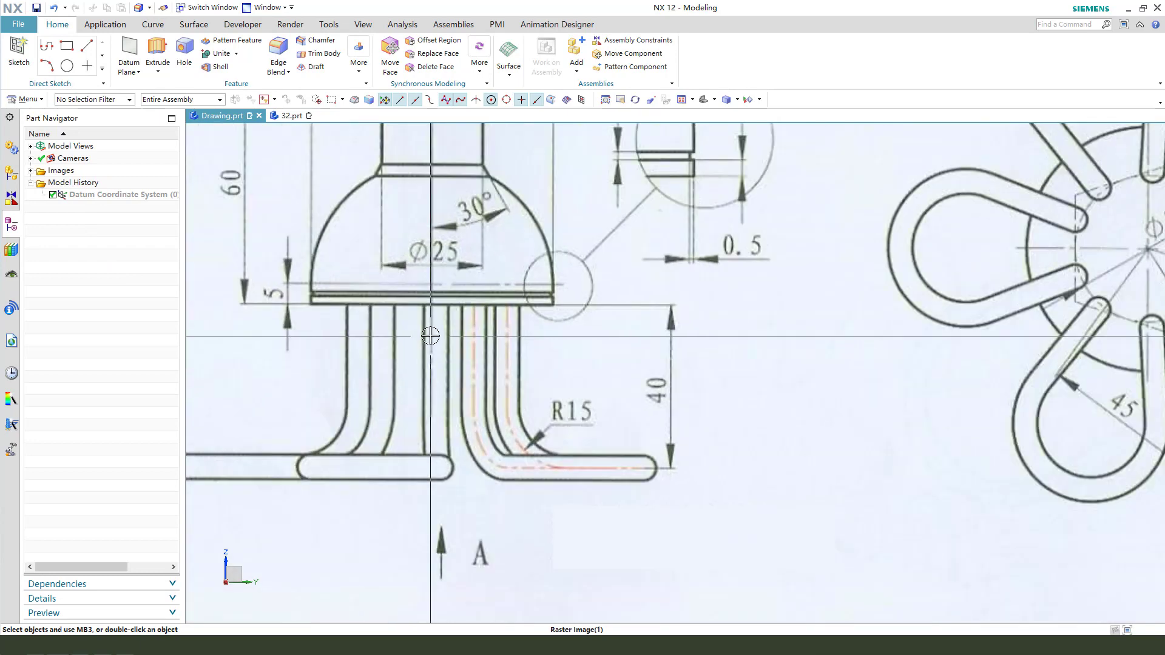
{"action": "scroll", "coordinate": [430, 335], "scroll_direction": "down", "scroll_amount": 1}
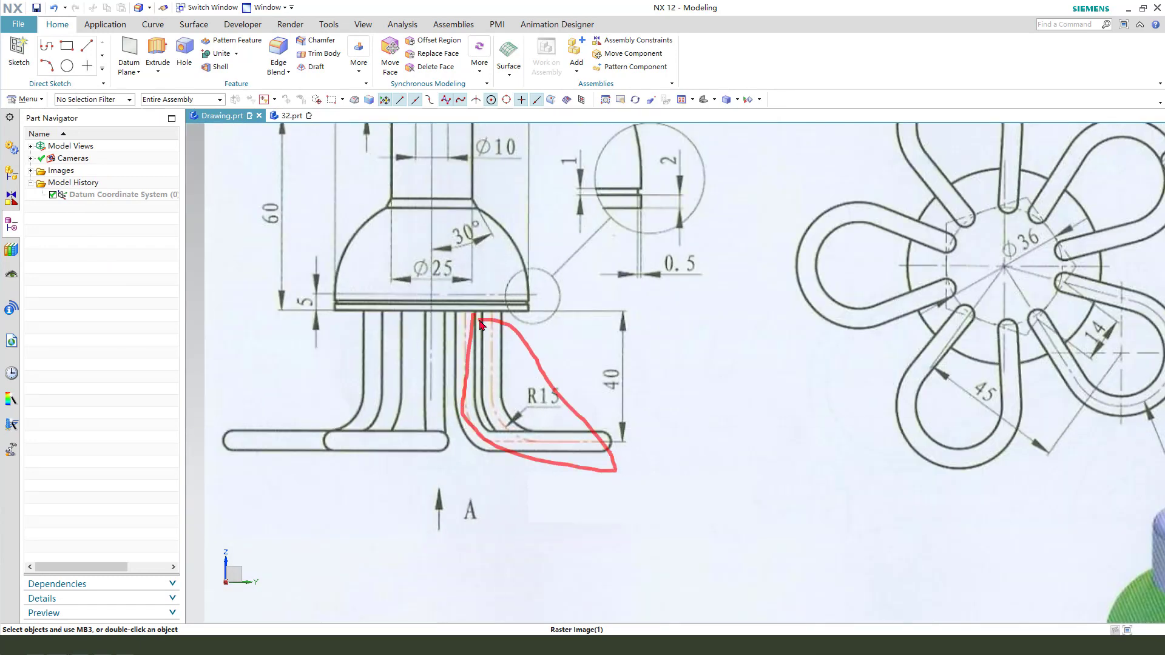
{"action": "key", "text": "Escape"}
{"action": "scroll", "coordinate": [512, 295], "scroll_direction": "down", "scroll_amount": 3}
{"action": "scroll", "coordinate": [847, 572], "scroll_direction": "up", "scroll_amount": 1}
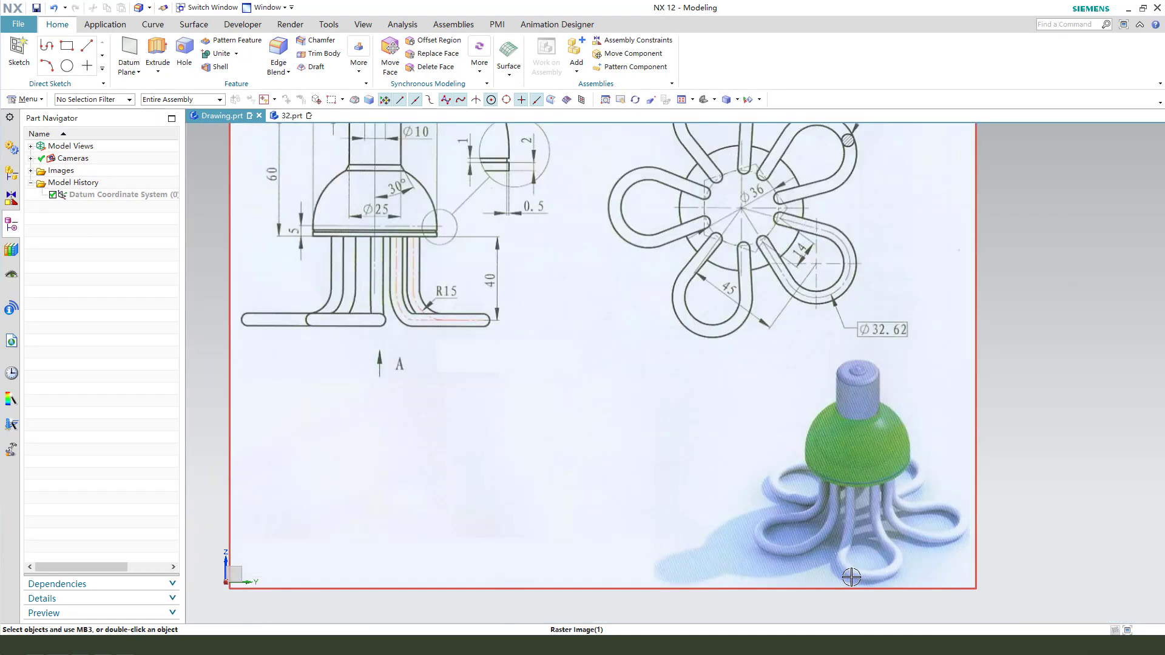
{"action": "scroll", "coordinate": [712, 484], "scroll_direction": "down", "scroll_amount": 1}
{"action": "scroll", "coordinate": [903, 259], "scroll_direction": "up", "scroll_amount": 3}
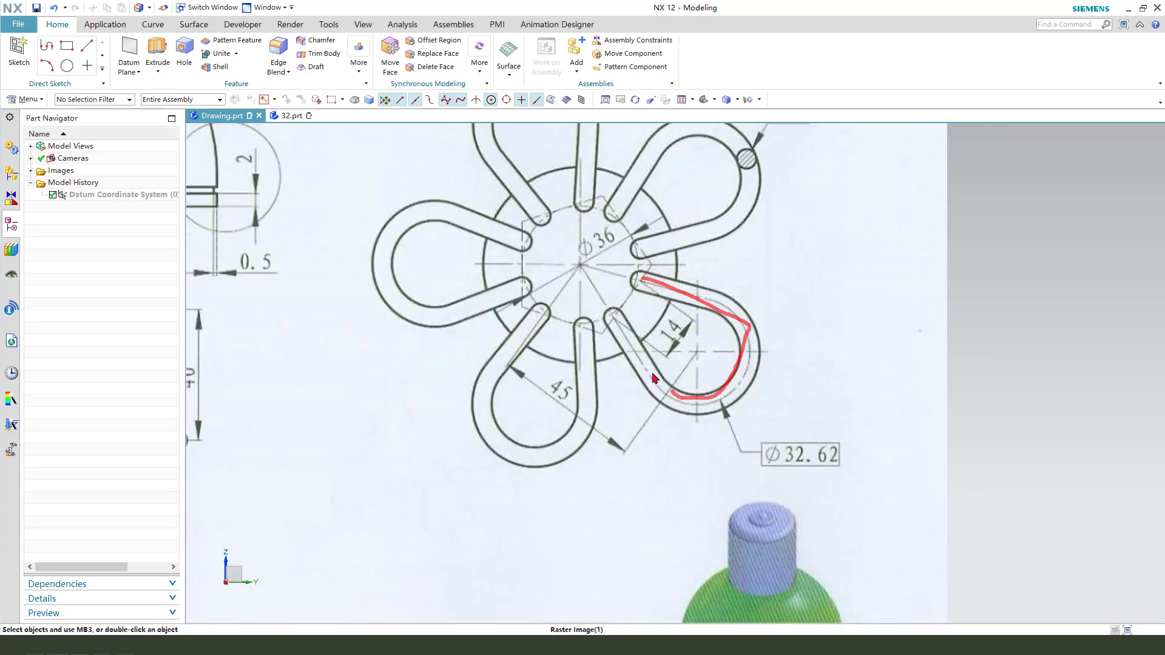
{"action": "key", "text": "Escape"}
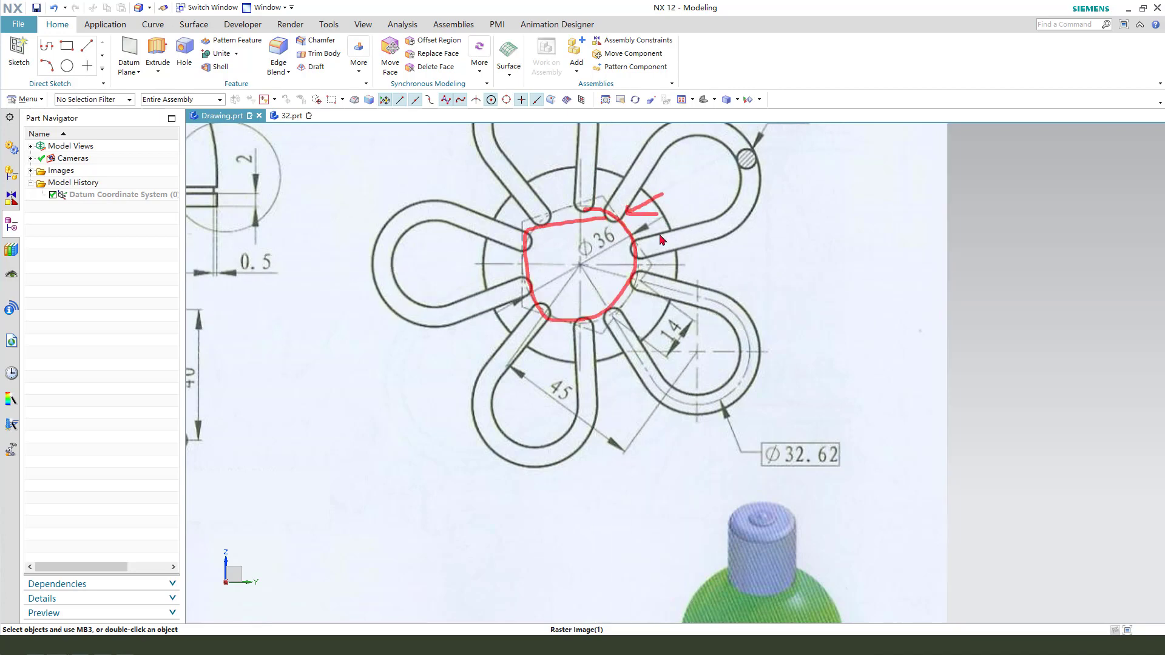
{"action": "key", "text": "Escape"}
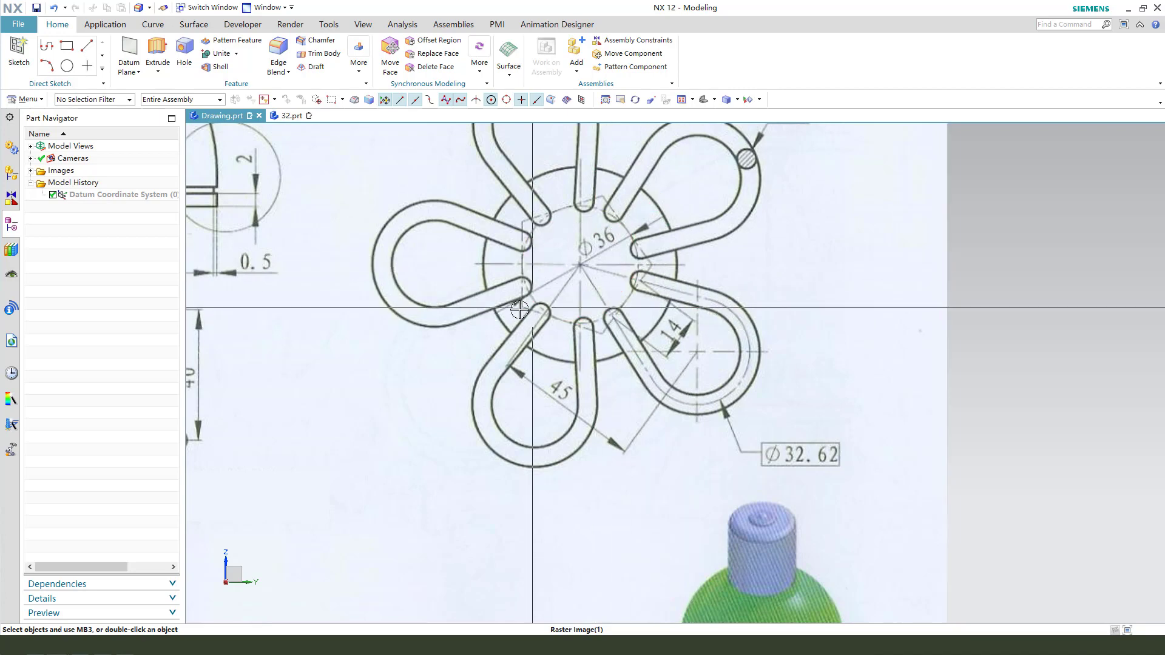
- Return to 32.prt and start an Extrude section sketch on the dome's flat underside, viewed from below
{"action": "left_click", "coordinate": [287, 117]}
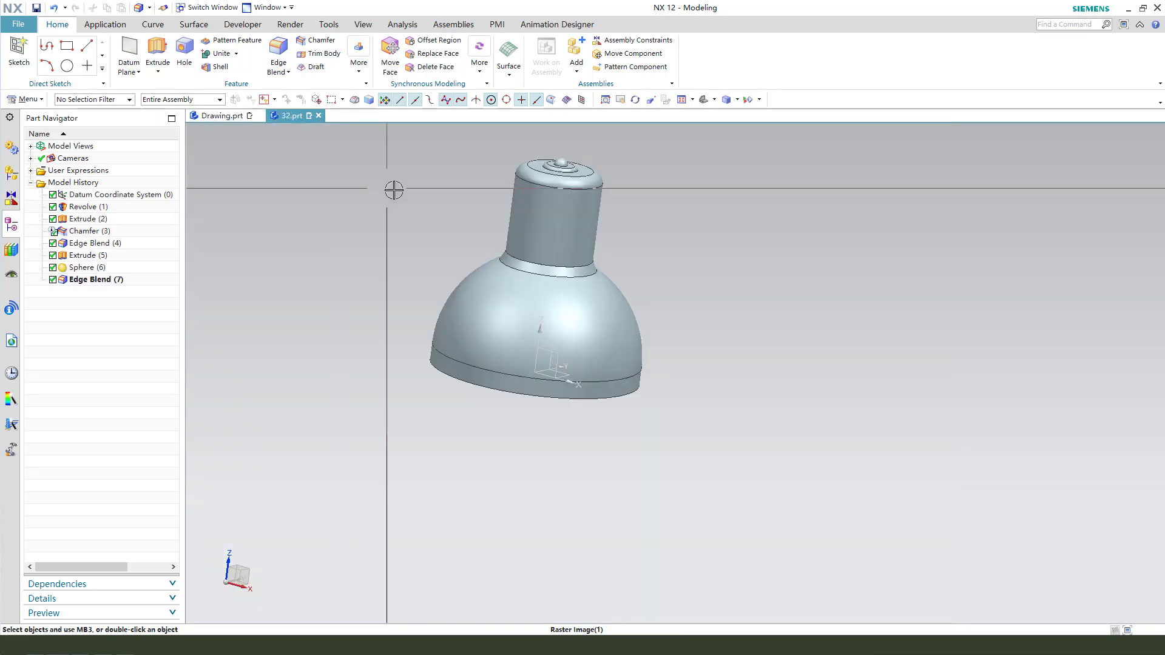
{"action": "left_click", "coordinate": [153, 51]}
{"action": "middle_click_drag", "start_coordinate": [642, 453], "coordinate": [580, 291]}
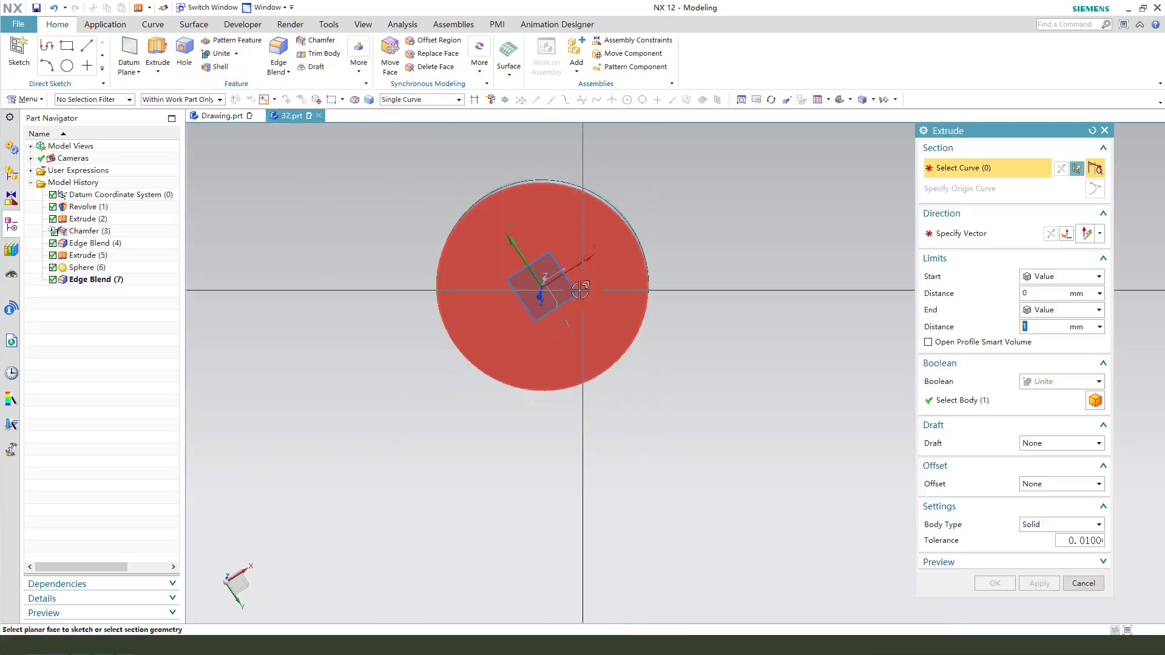
{"action": "left_click", "coordinate": [580, 291]}
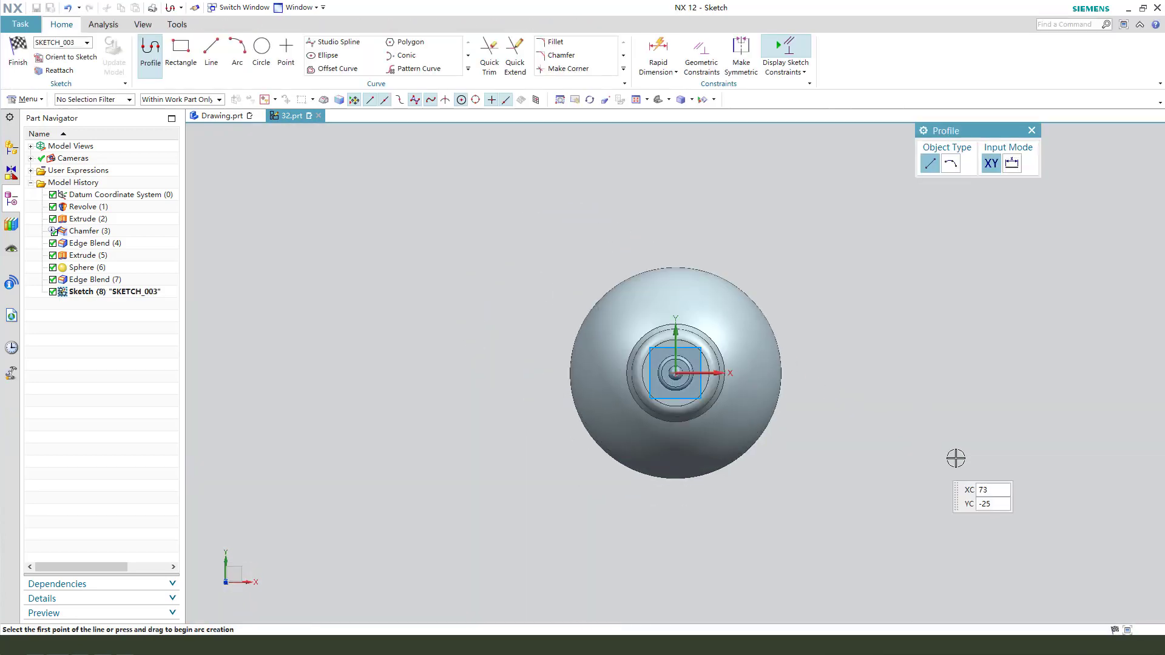
{"action": "scroll", "coordinate": [955, 458], "scroll_direction": "up", "scroll_amount": 2}
{"action": "scroll", "coordinate": [477, 273], "scroll_direction": "down", "scroll_amount": 2}
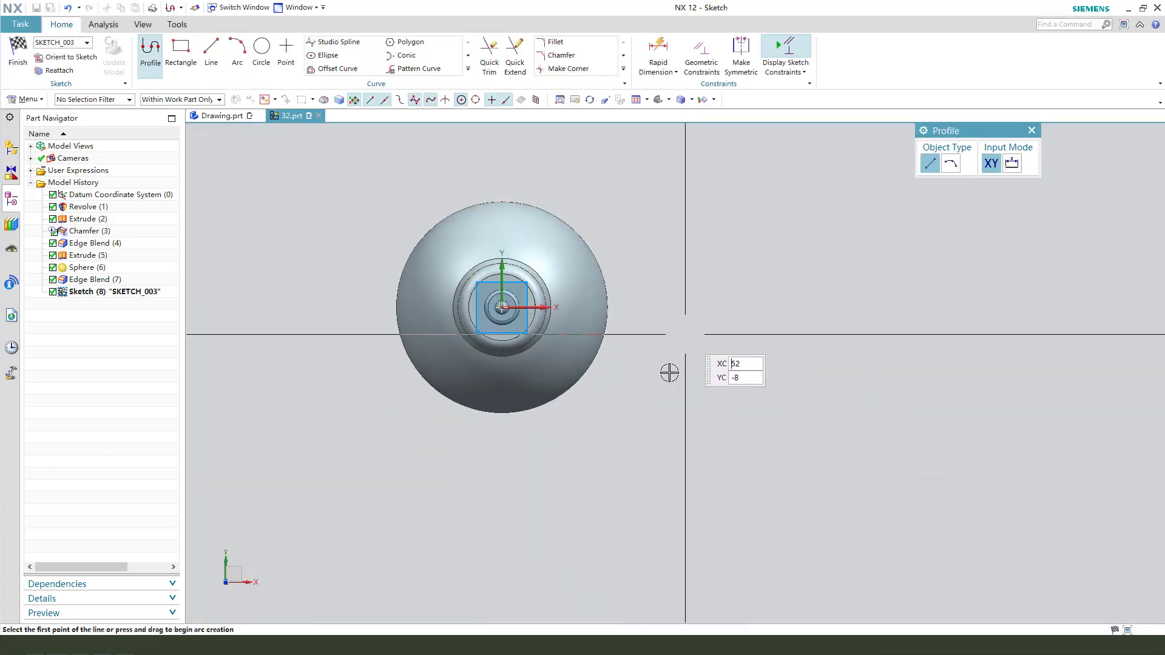
{"action": "middle_click_drag", "start_coordinate": [635, 440], "coordinate": [643, 289]}
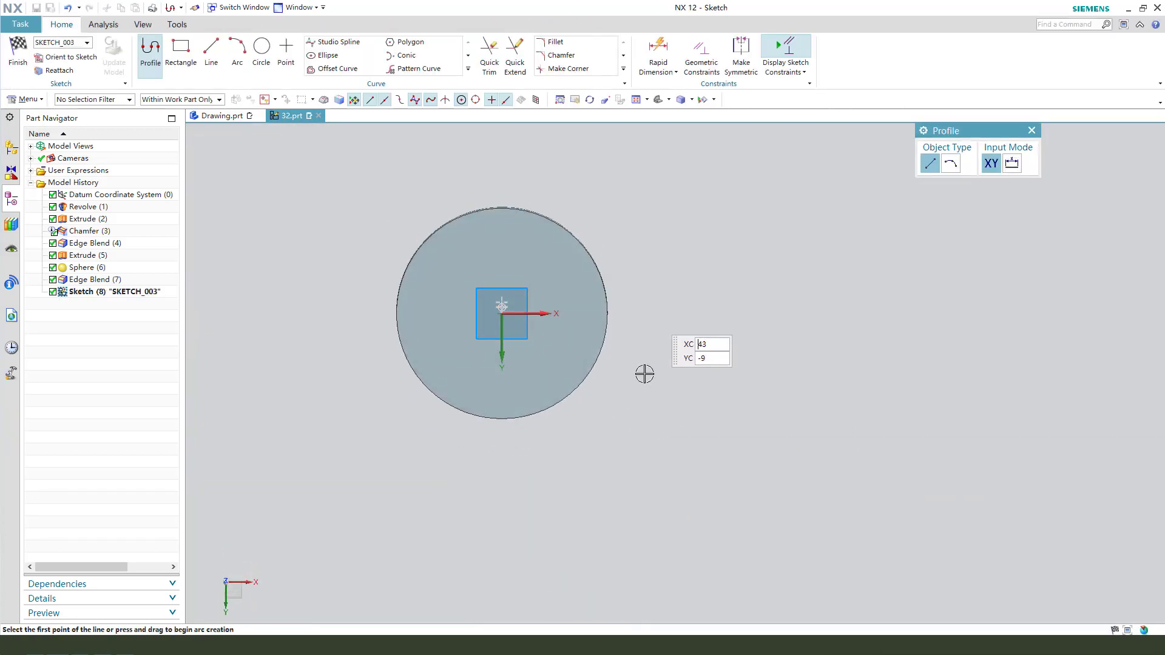
{"action": "scroll", "coordinate": [645, 374], "scroll_direction": "up", "scroll_amount": 1}
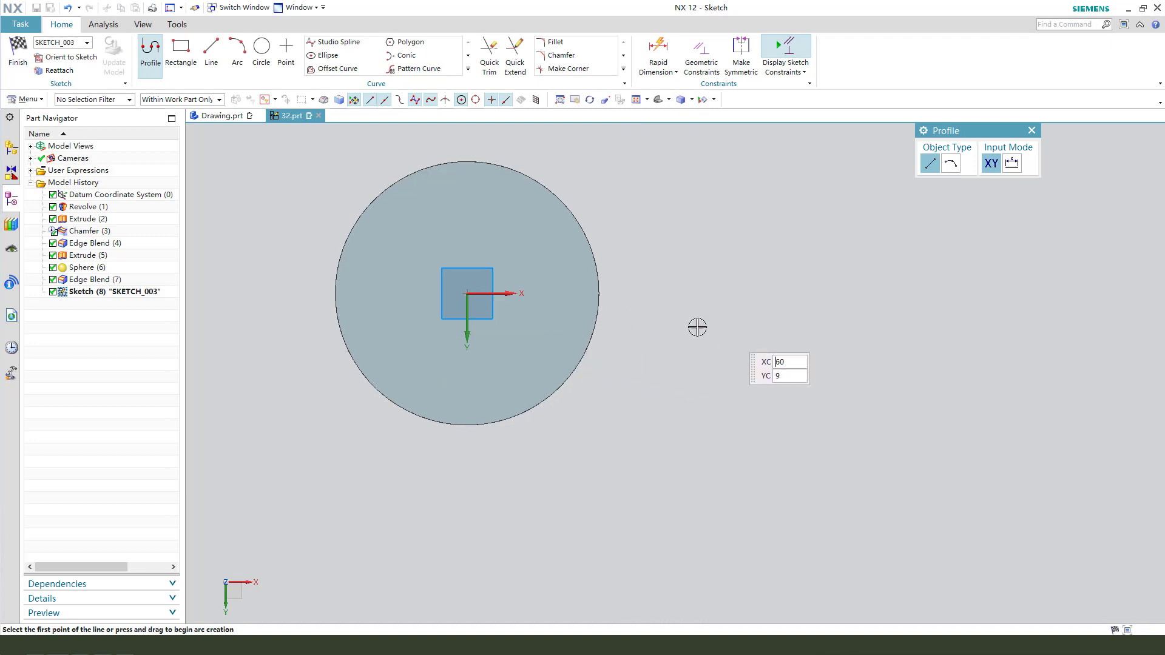
- Draw a five-sided polygon centred on the sketch origin with an inscribed radius of about 23 mm
{"action": "left_click", "coordinate": [401, 44]}
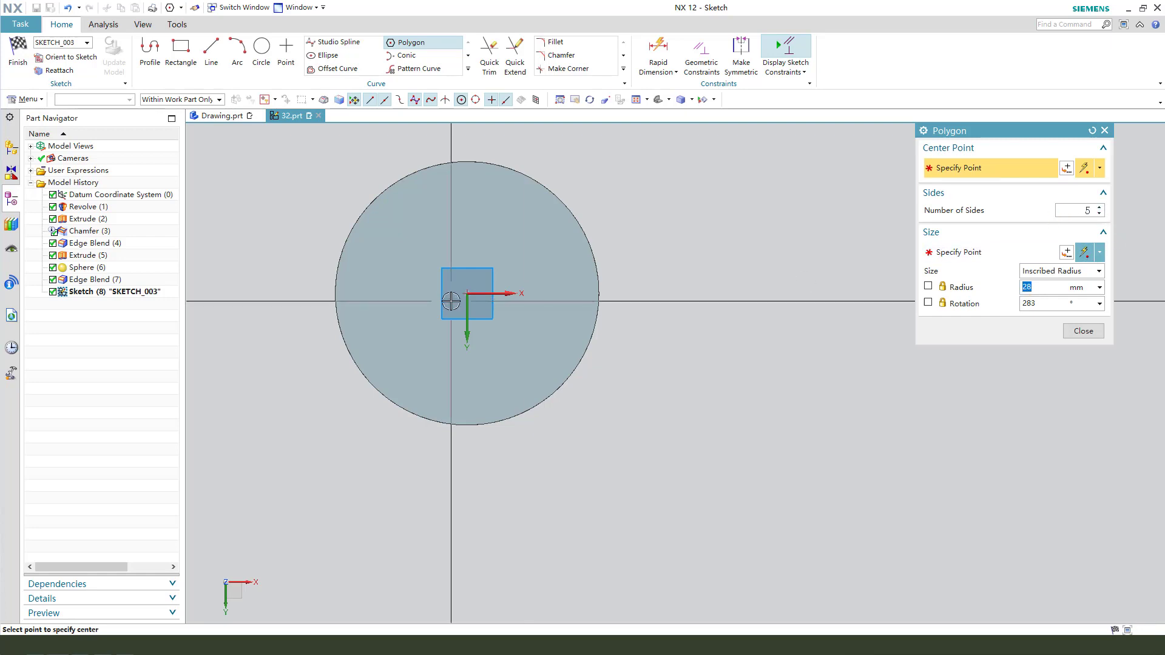
{"action": "left_click", "coordinate": [466, 294]}
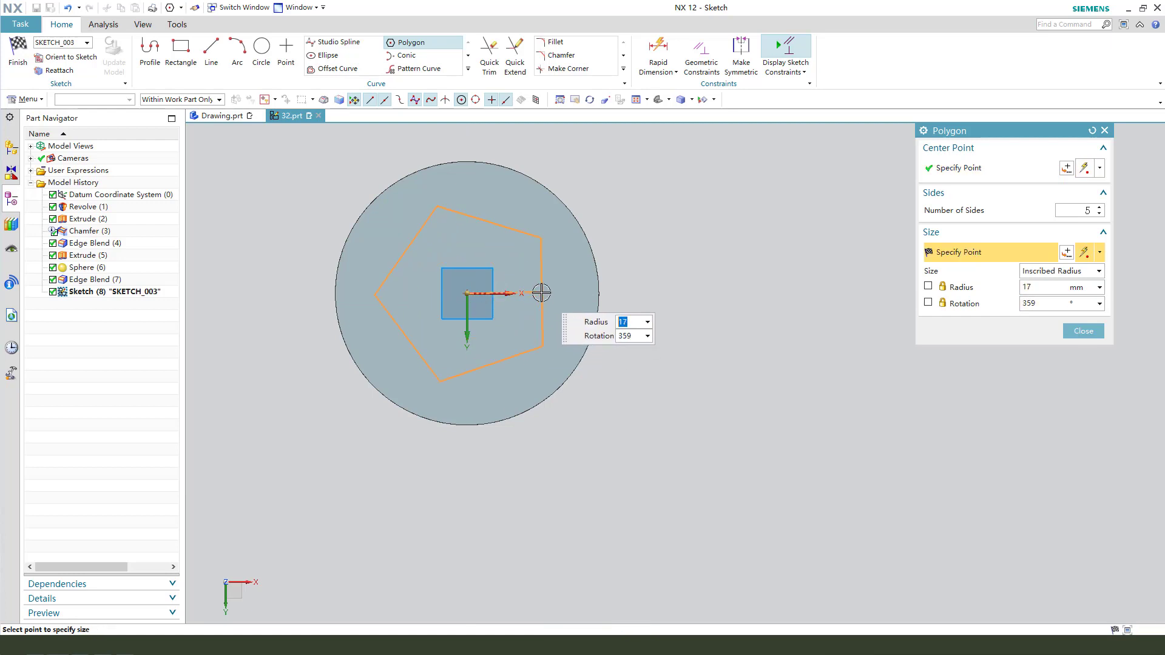
{"action": "left_click", "coordinate": [567, 278]}
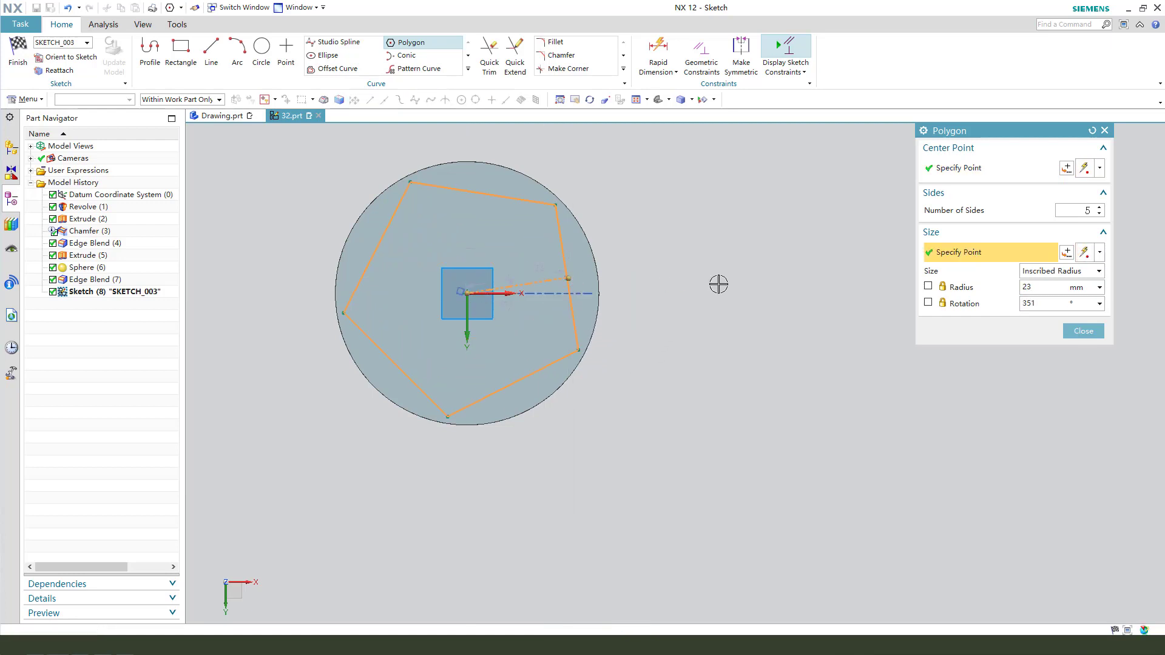
{"action": "left_click", "coordinate": [1082, 331]}
- Make the polygon's reference radius line collinear with the sketch's horizontal axis
{"action": "scroll", "coordinate": [534, 321], "scroll_direction": "down", "scroll_amount": 3}
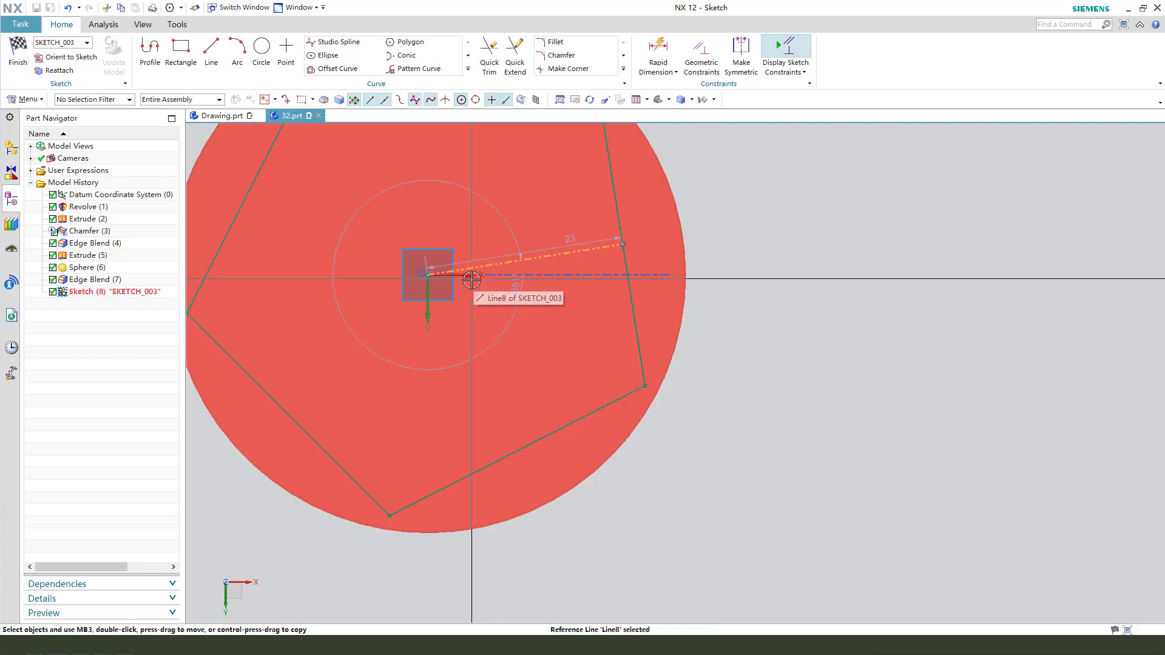
{"action": "scroll", "coordinate": [471, 275], "scroll_direction": "down", "scroll_amount": 4}
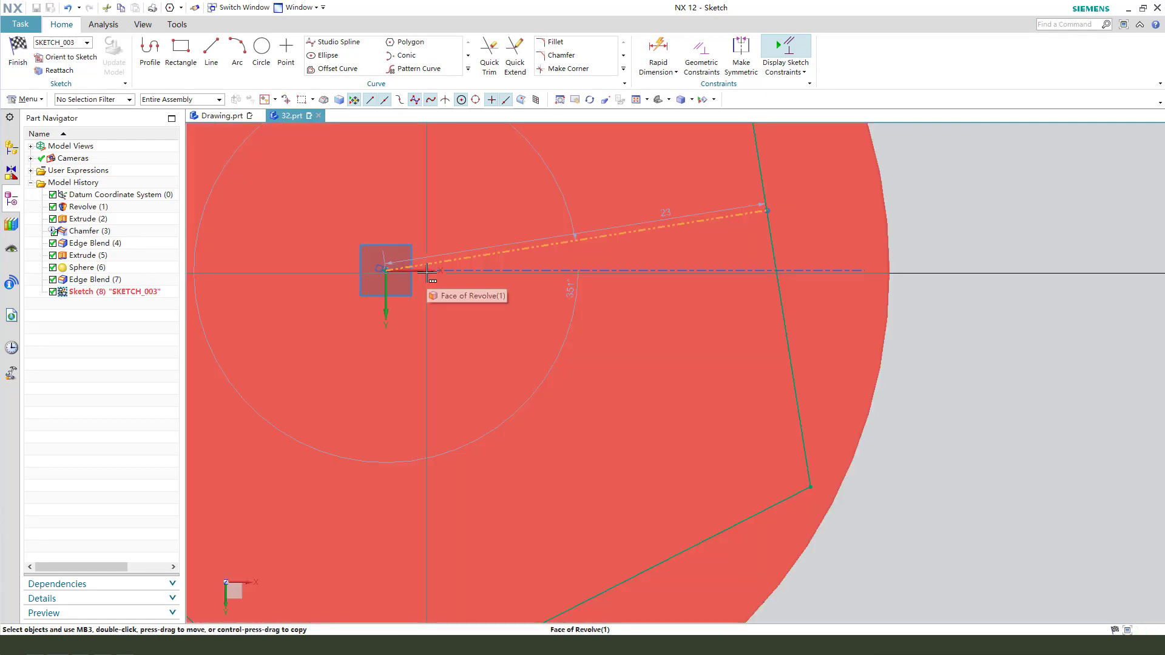
{"action": "scroll", "coordinate": [480, 334], "scroll_direction": "up", "scroll_amount": 3}
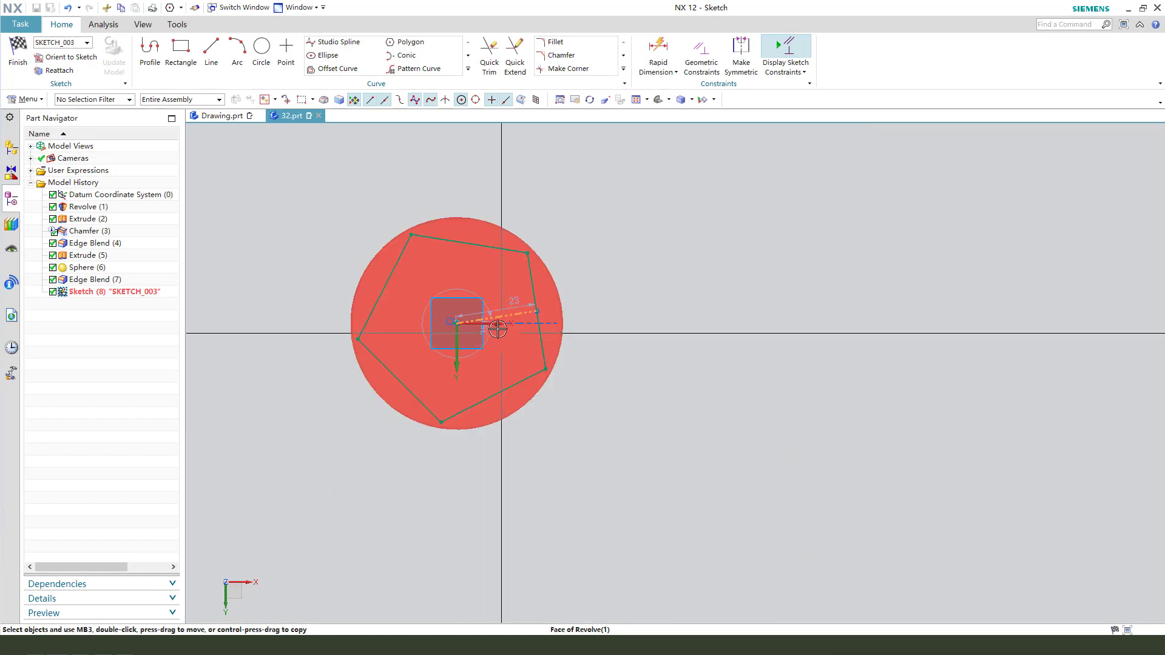
{"action": "scroll", "coordinate": [428, 320], "scroll_direction": "down", "scroll_amount": 3}
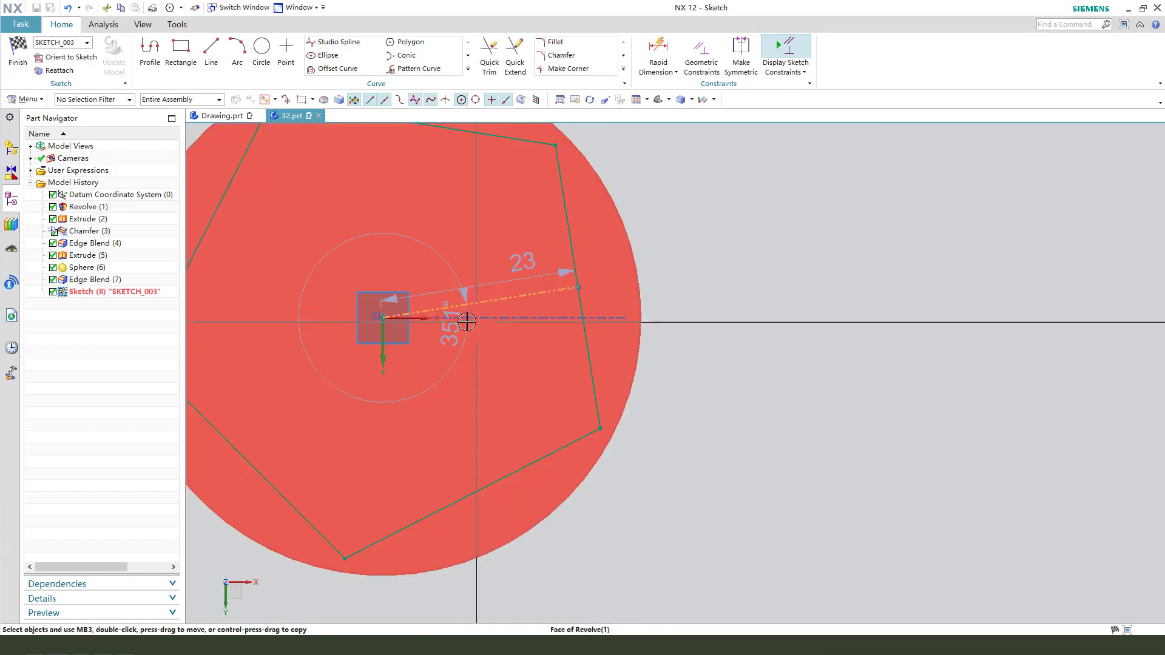
{"action": "scroll", "coordinate": [546, 338], "scroll_direction": "up", "scroll_amount": 3}
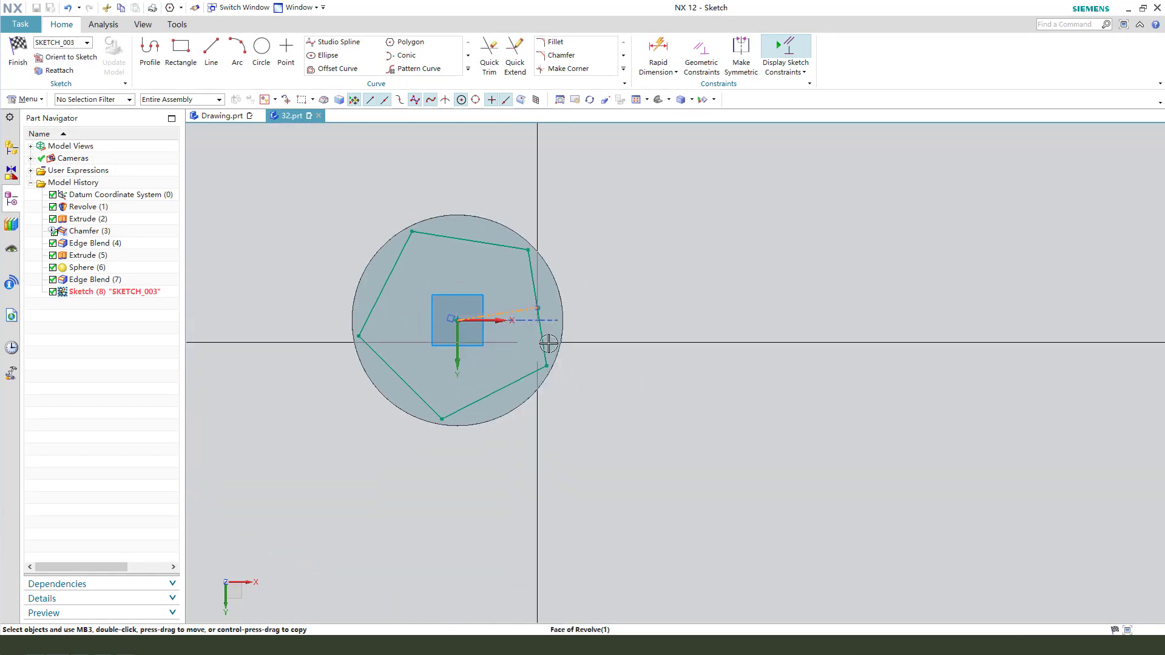
{"action": "left_click", "coordinate": [582, 341]}
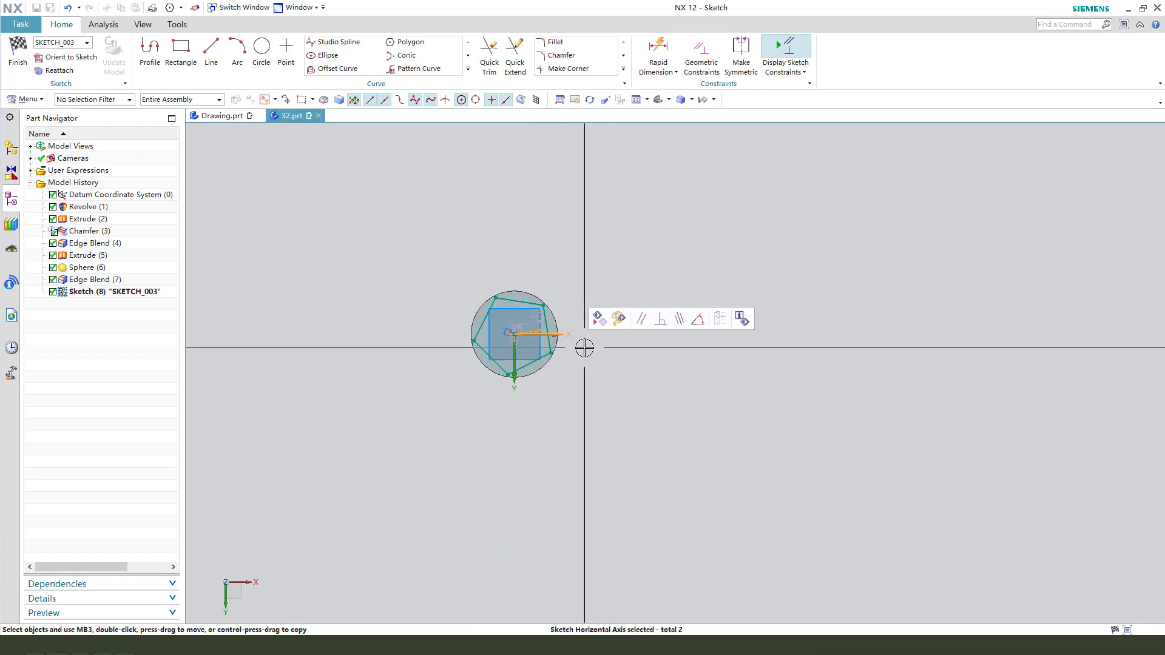
{"action": "scroll", "coordinate": [584, 346], "scroll_direction": "down", "scroll_amount": 2}
{"action": "left_click", "coordinate": [680, 325]}
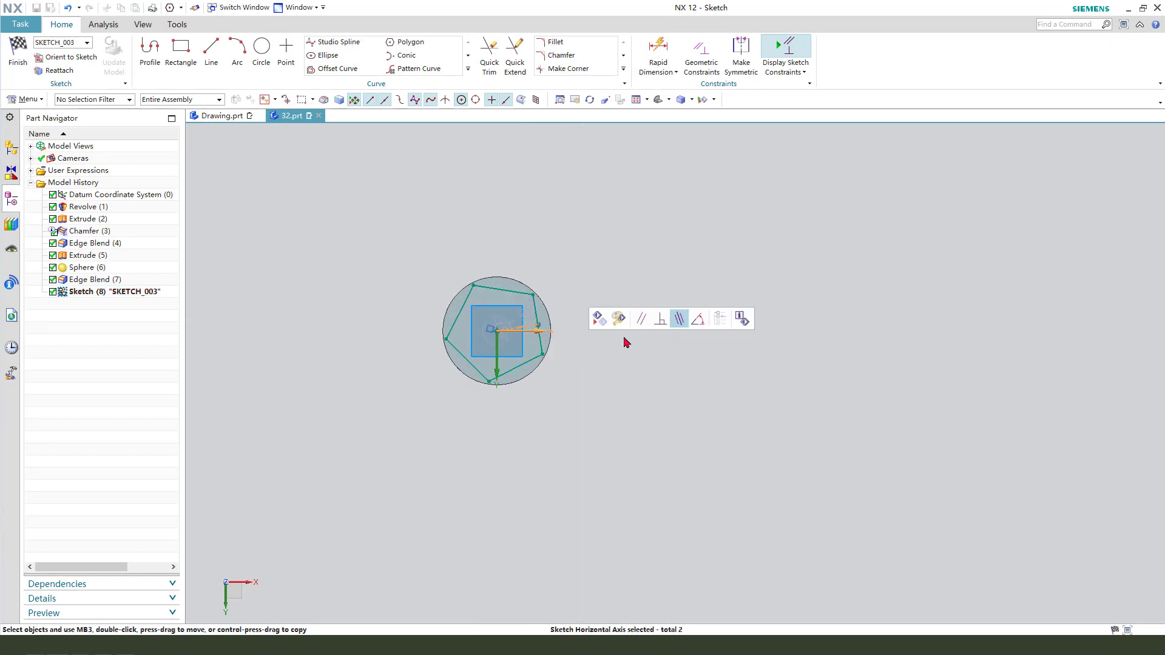
{"action": "scroll", "coordinate": [691, 301], "scroll_direction": "down", "scroll_amount": 3}
- Dimension the pentagon's horizontal radius line and set it to 36/2 mm
{"action": "left_click_drag", "start_coordinate": [656, 300], "coordinate": [732, 319]}
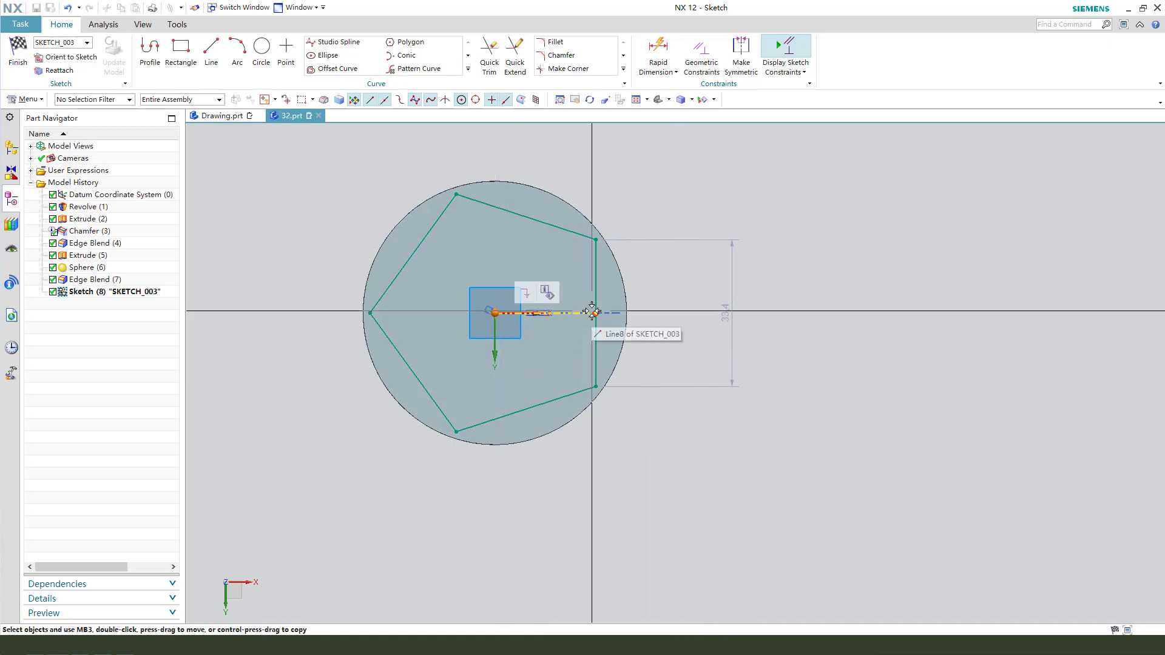
{"action": "left_click", "coordinate": [595, 346]}
{"action": "left_click", "coordinate": [599, 313]}
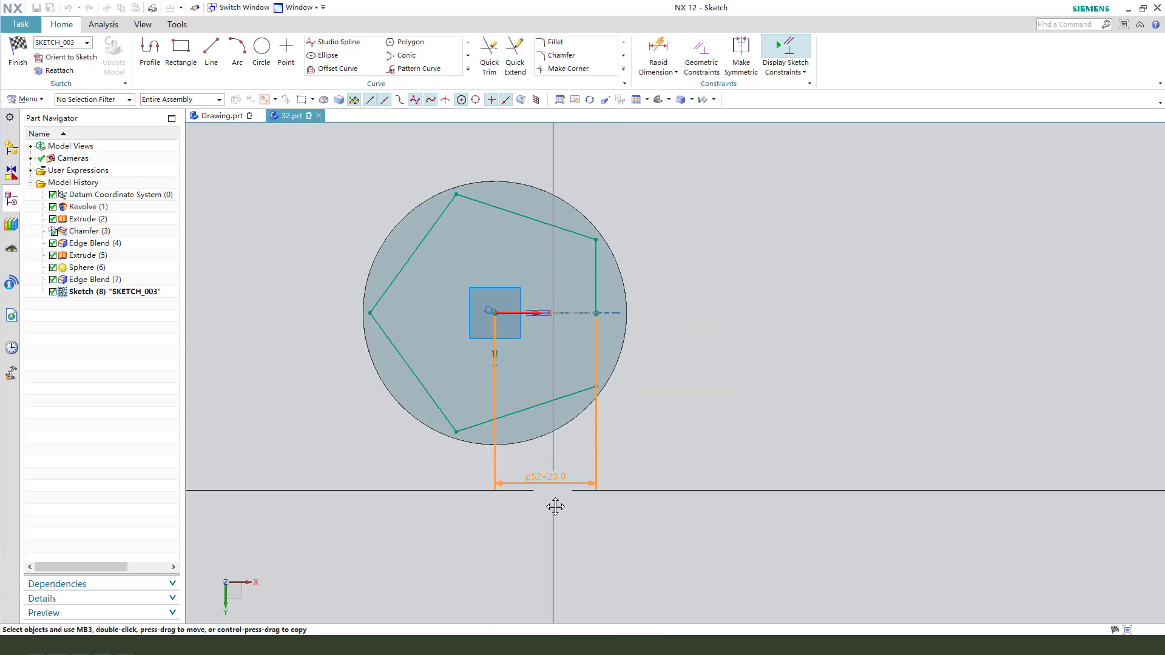
{"action": "left_click", "coordinate": [553, 507]}
{"action": "double_click", "coordinate": [546, 498]}
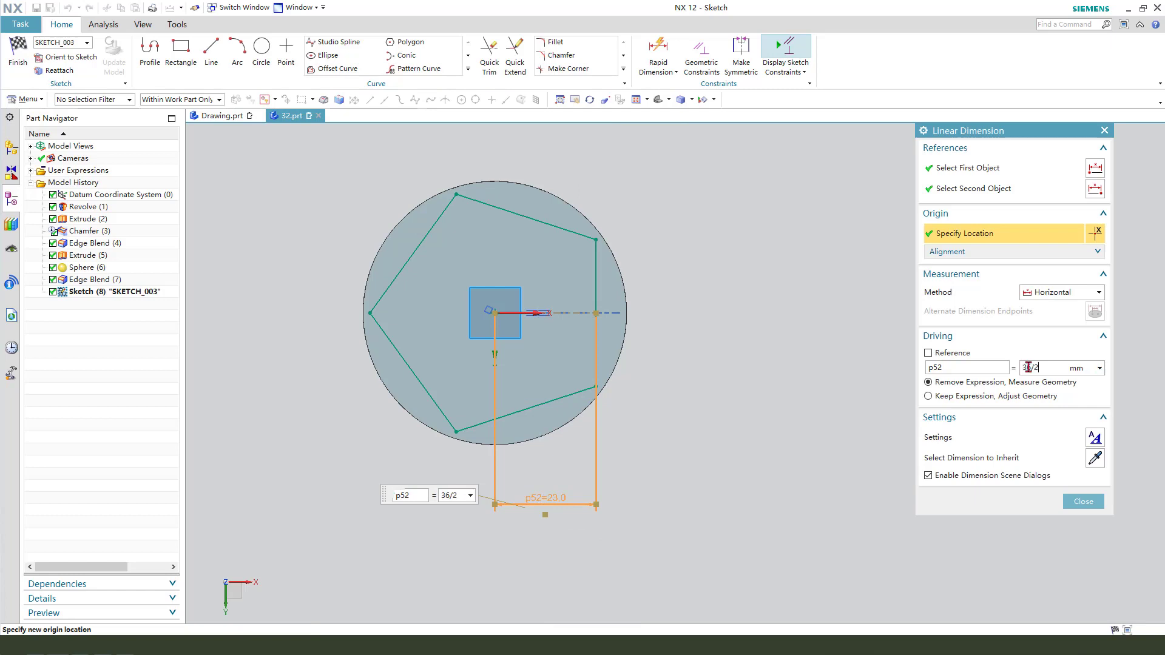
{"action": "key", "text": "Return"}
{"action": "middle_click", "coordinate": [553, 401]}
{"action": "scroll", "coordinate": [597, 353], "scroll_direction": "up", "scroll_amount": 1}
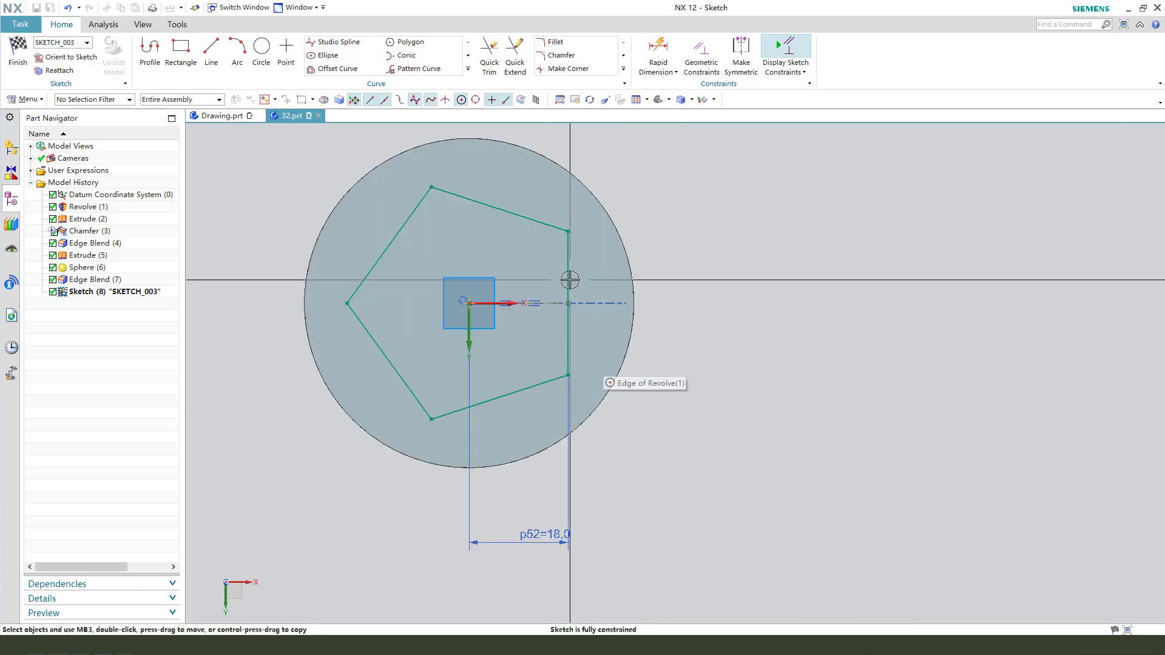
- Convert all five sides of the pentagon to reference lines
{"action": "right_click_drag", "start_coordinate": [480, 210], "coordinate": [484, 217]}
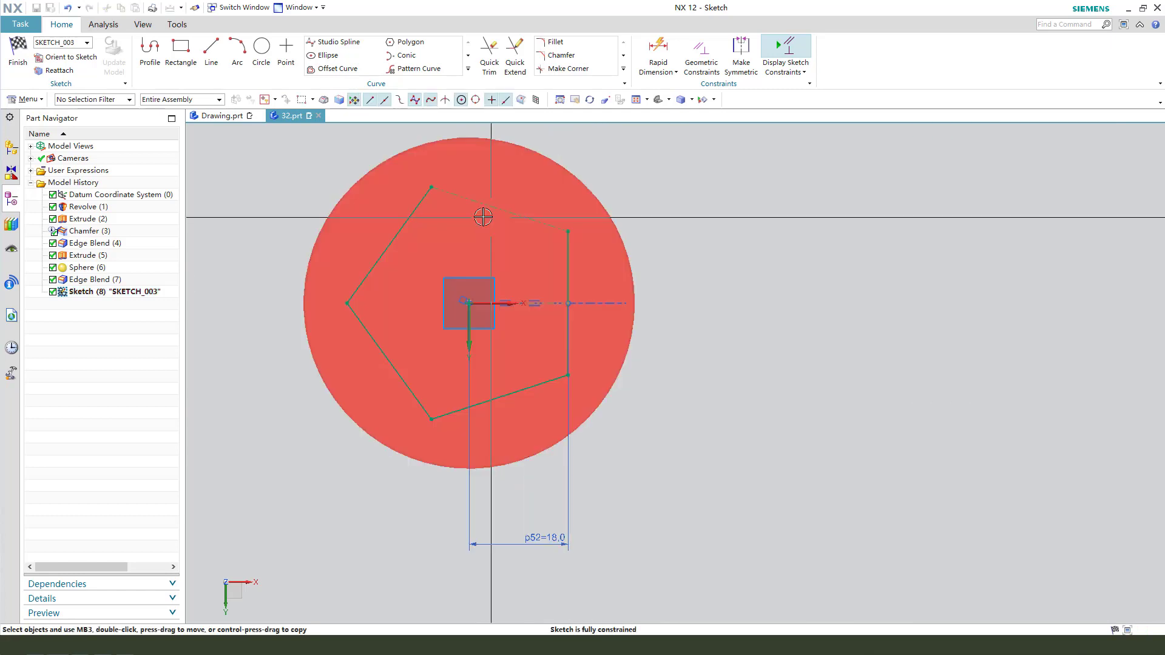
{"action": "left_click", "coordinate": [419, 204]}
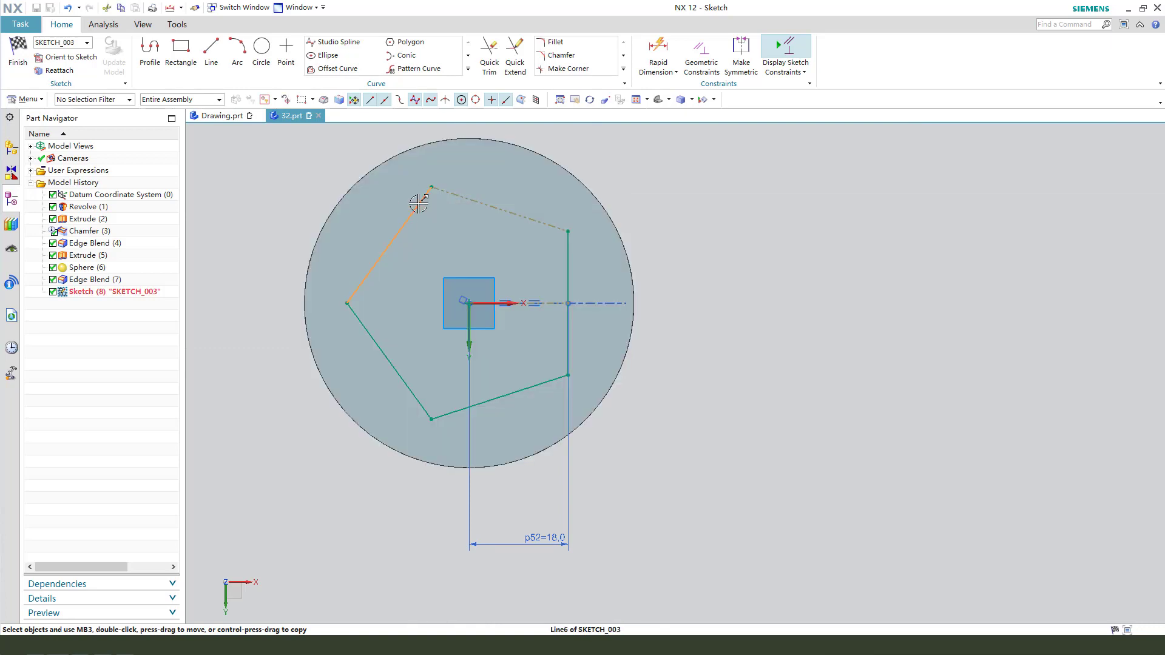
{"action": "left_click", "coordinate": [440, 225]}
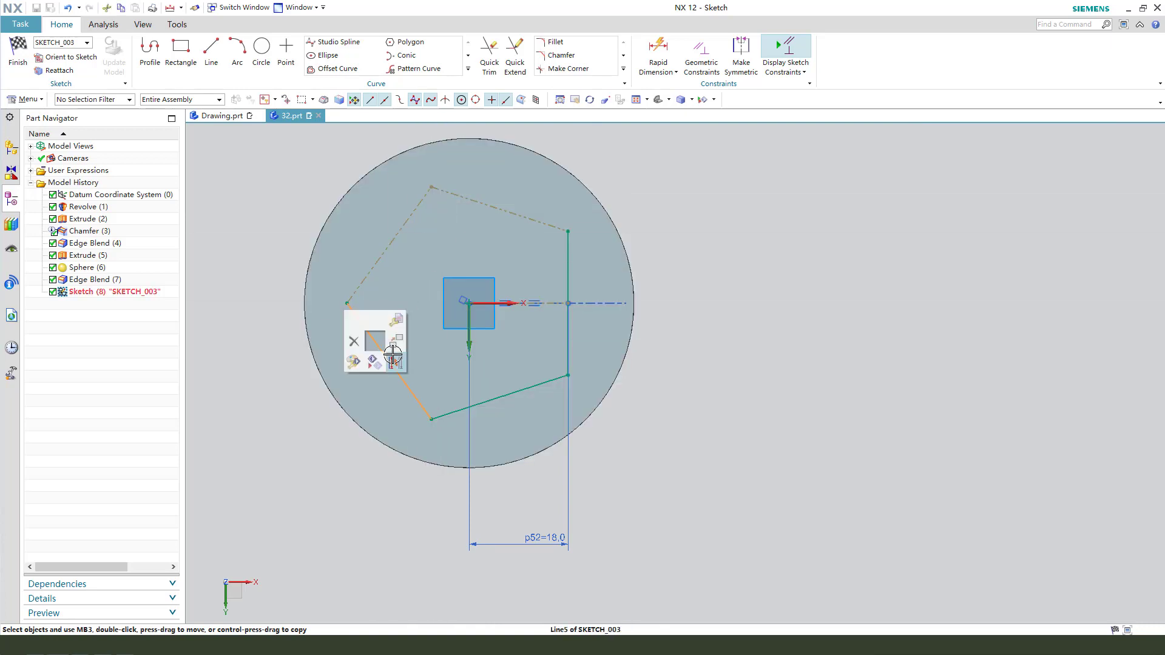
{"action": "left_click", "coordinate": [393, 358]}
{"action": "left_click", "coordinate": [554, 364]}
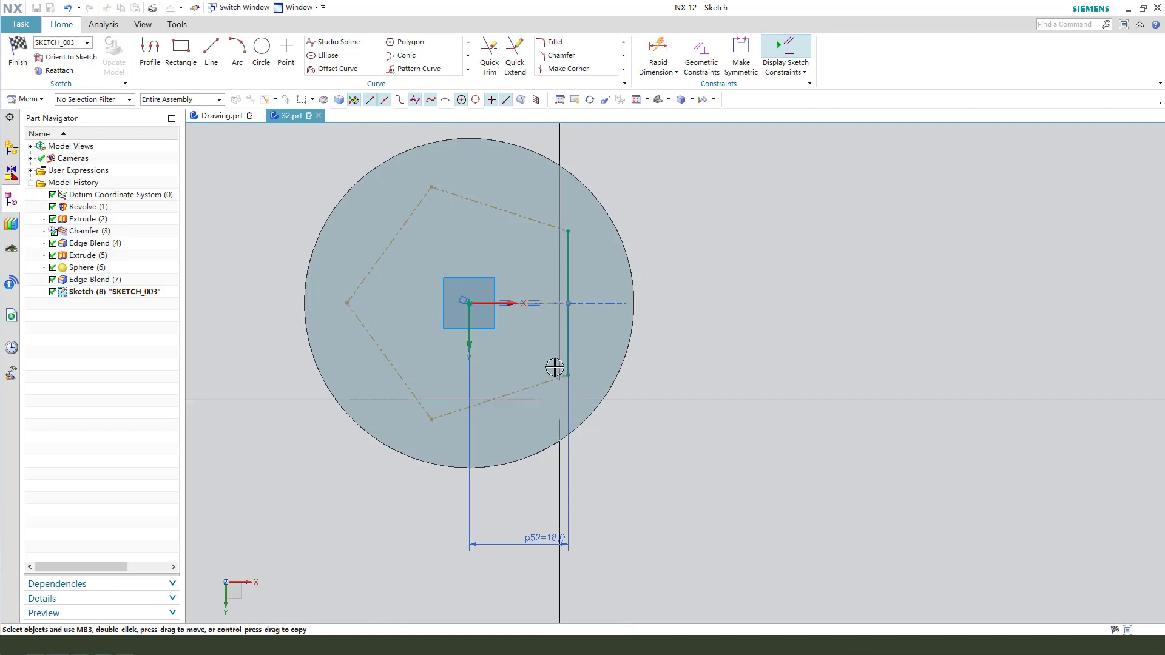
{"action": "left_click", "coordinate": [568, 334]}
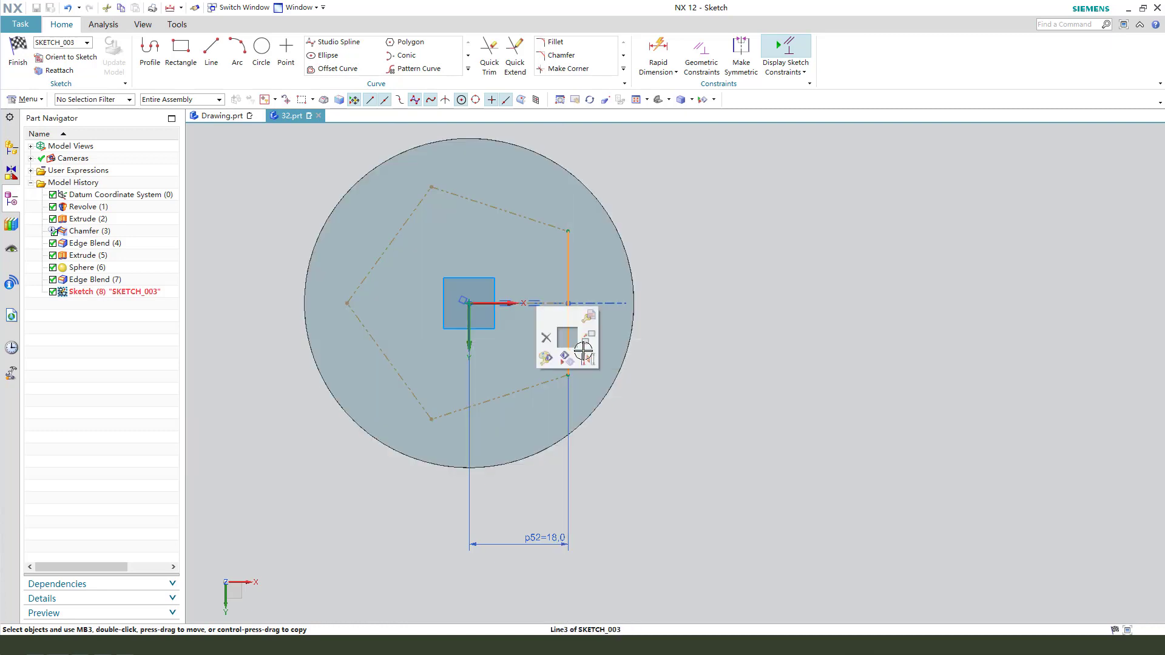
{"action": "left_click", "coordinate": [585, 353]}
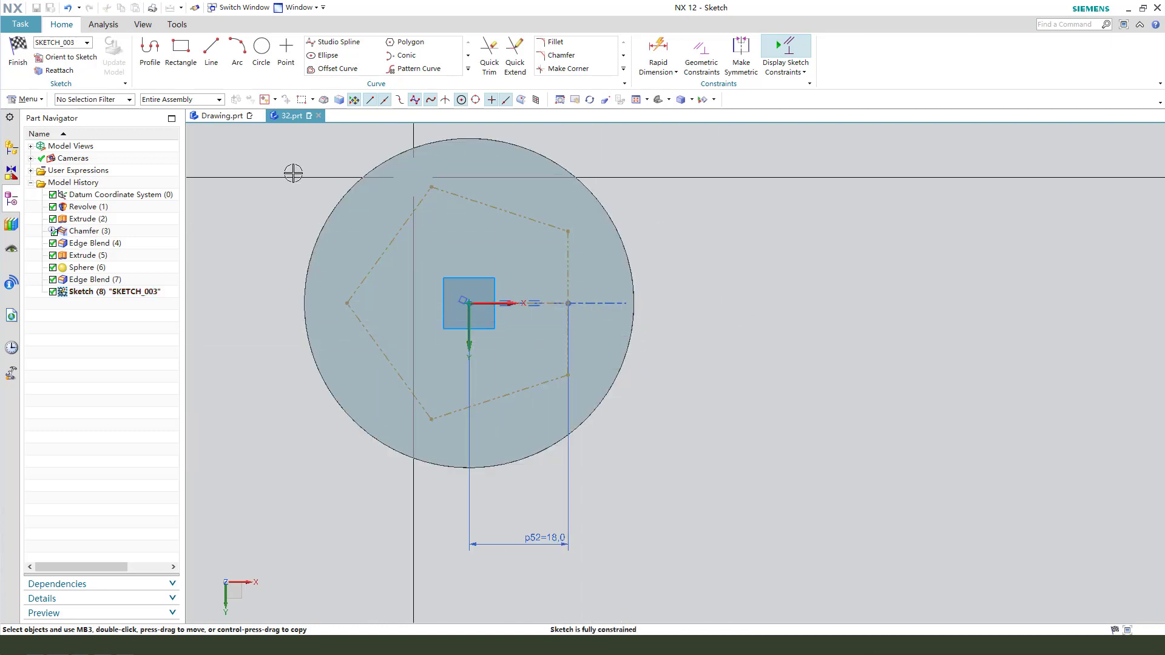
{"action": "left_click", "coordinate": [151, 52]}
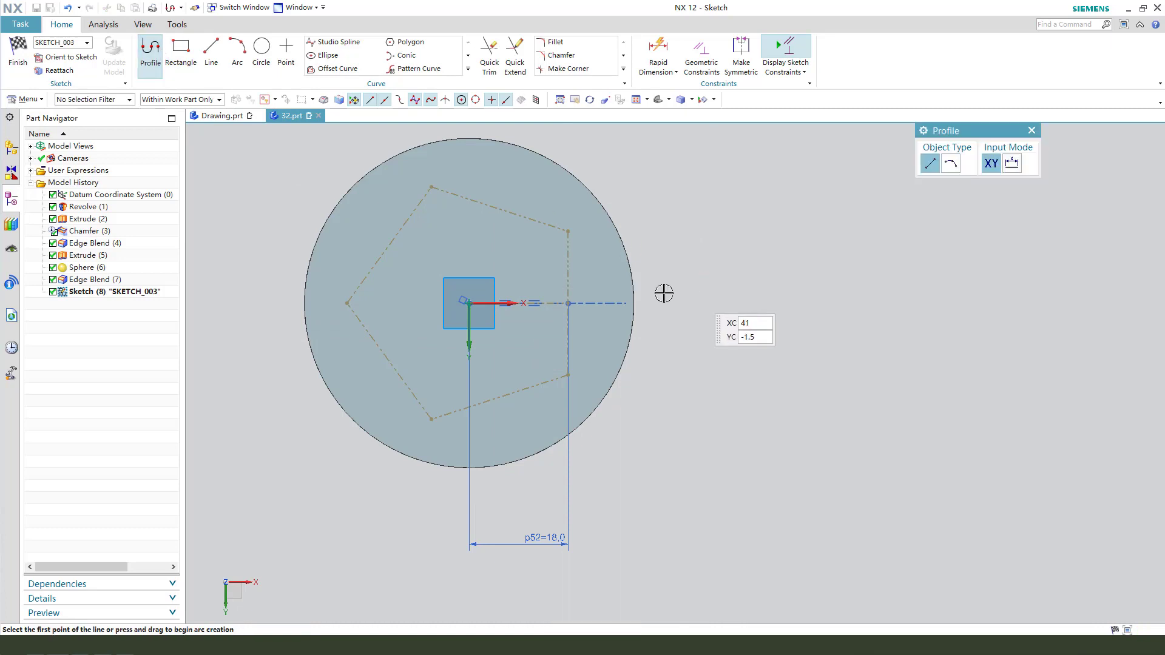
{"action": "left_click", "coordinate": [568, 278]}
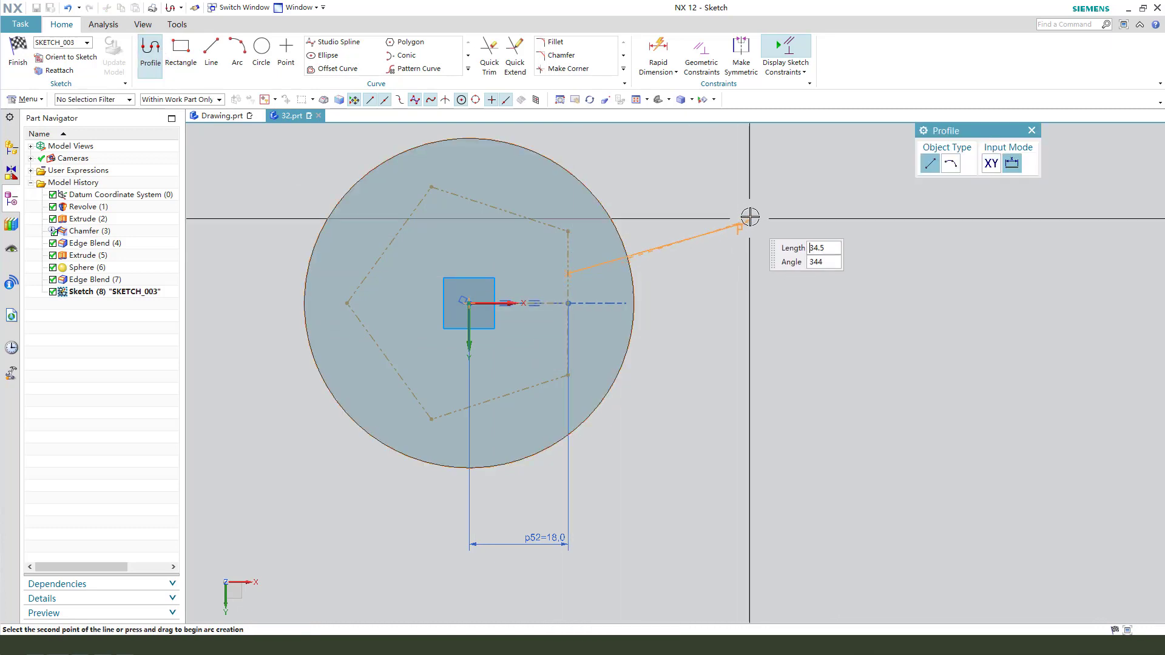
{"action": "left_click", "coordinate": [775, 226]}
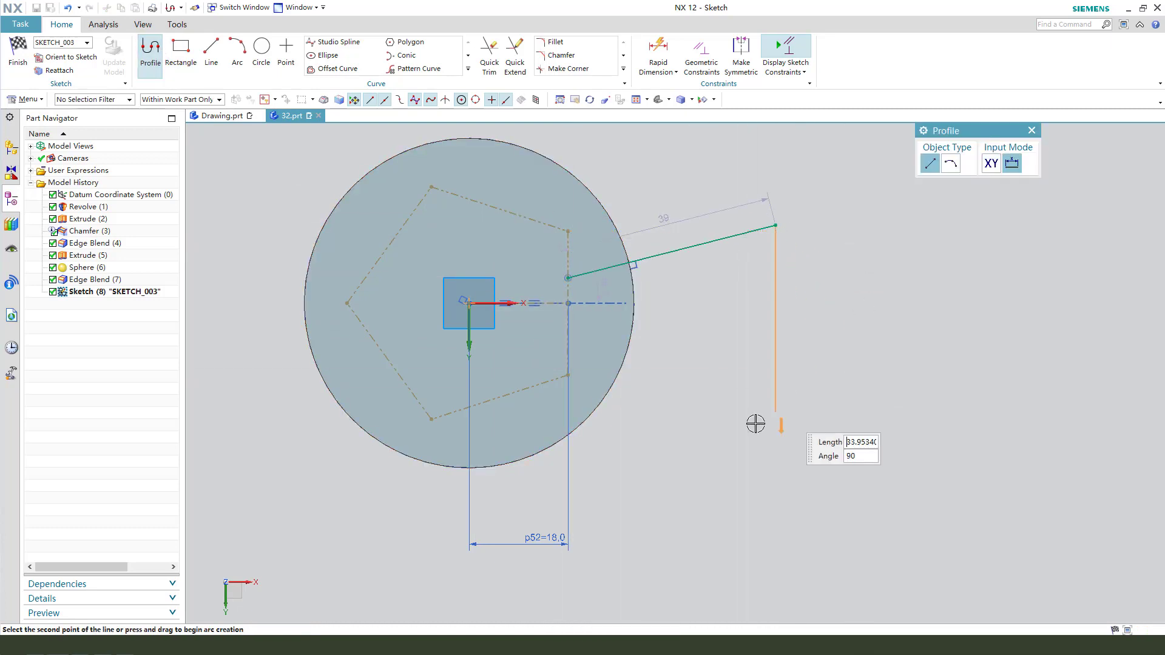
{"action": "left_click", "coordinate": [1032, 131]}
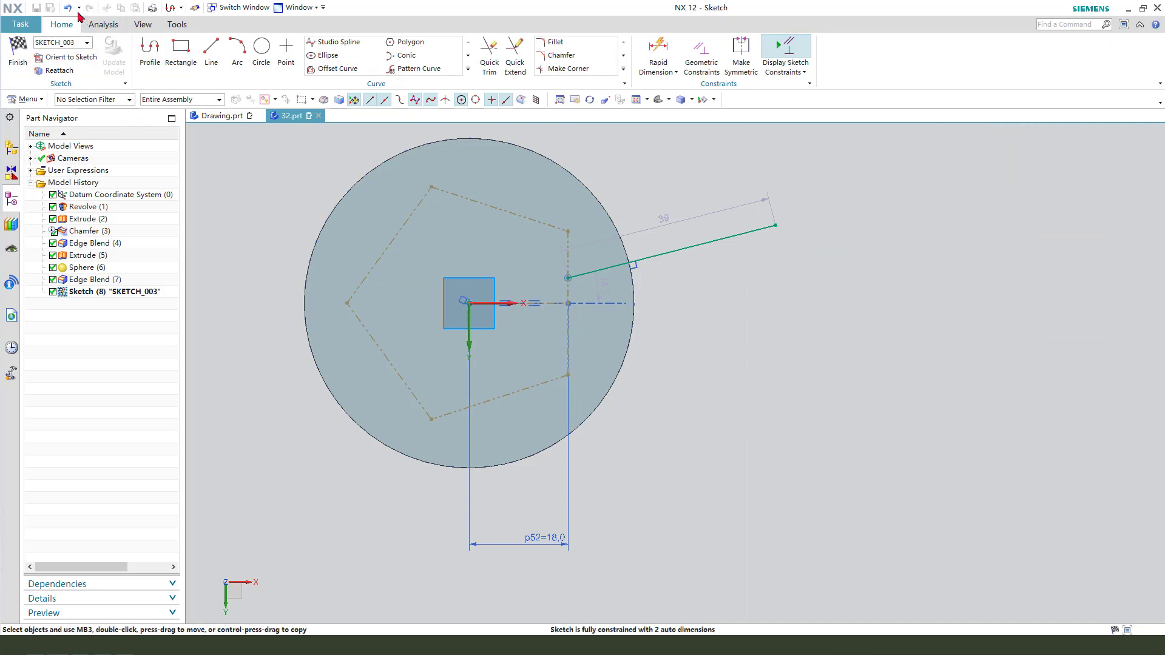
- Draw an outward-bulging arc of about 12.4 mm radius outside the circular body, beside the pentagon's vertical side
{"action": "left_click", "coordinate": [248, 49]}
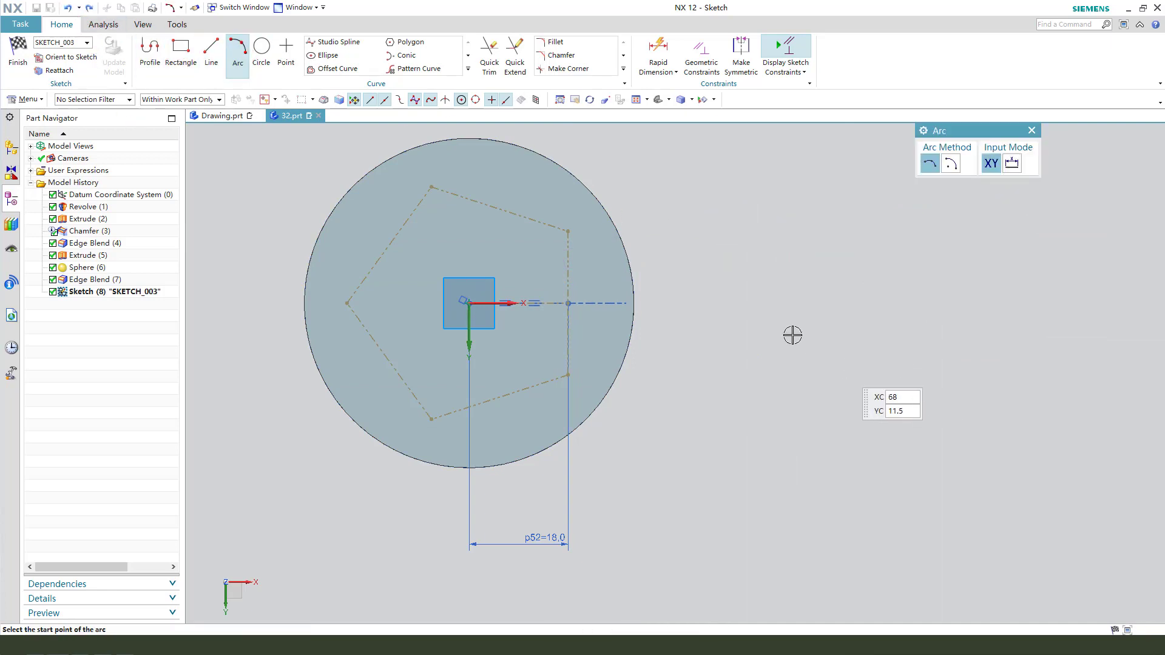
{"action": "left_click", "coordinate": [746, 245]}
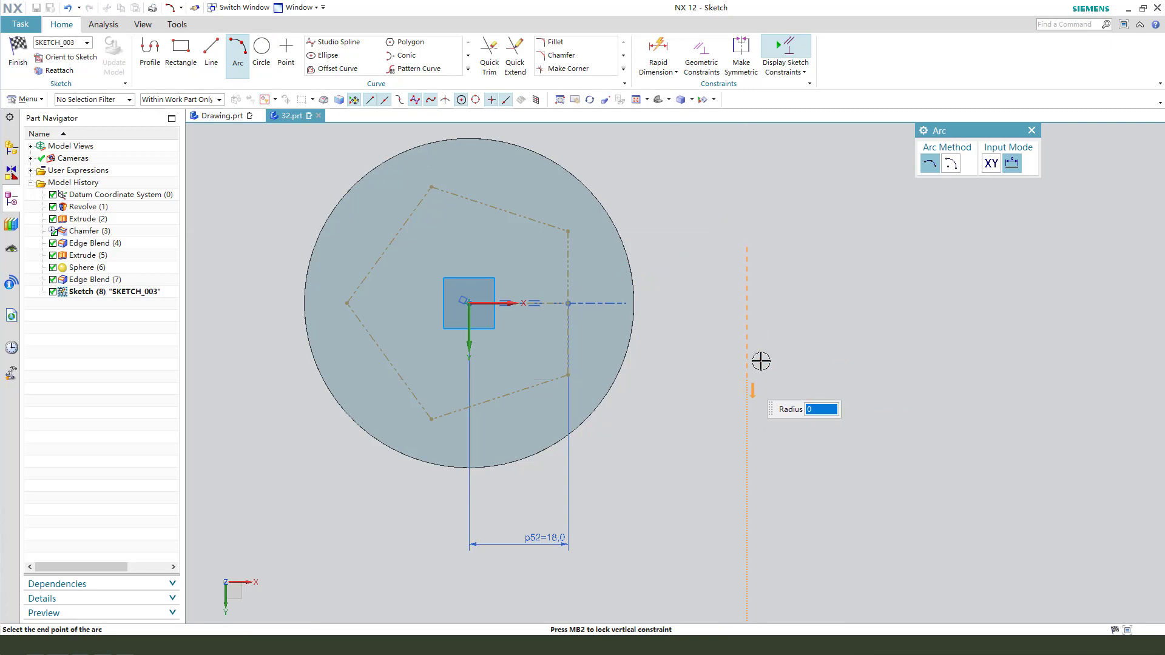
{"action": "left_click", "coordinate": [747, 380]}
{"action": "key", "text": "Escape"}
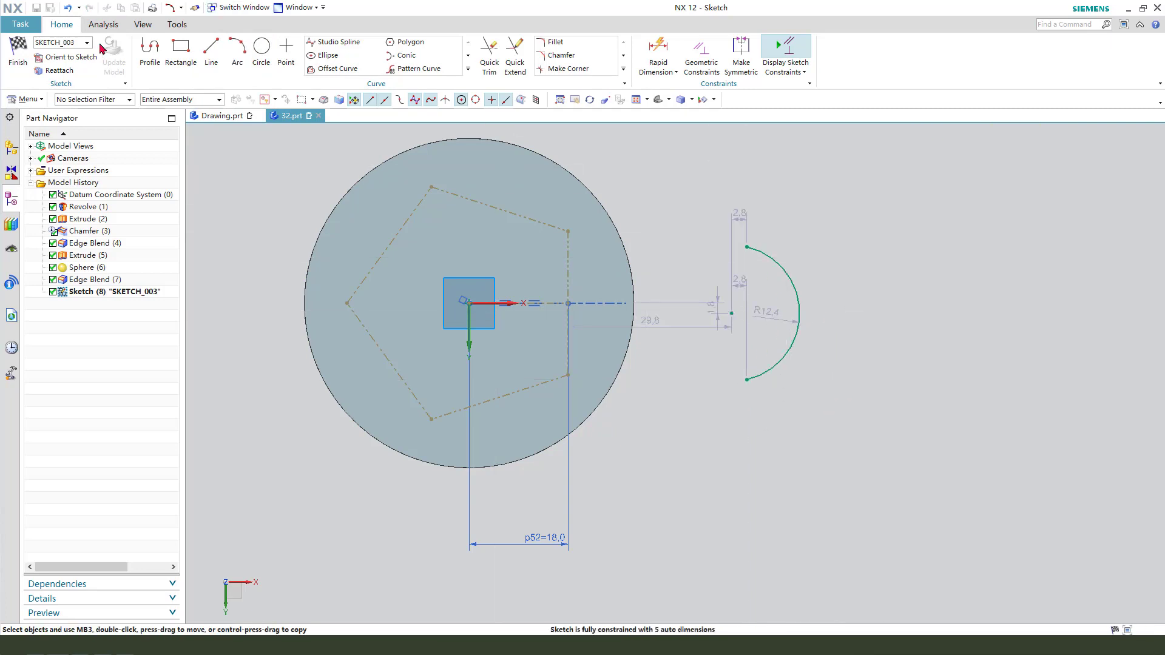
- Draw two lines, each about 33 mm long, from the arc's endpoints to the pentagon's vertical side
{"action": "left_click", "coordinate": [209, 46]}
{"action": "left_click", "coordinate": [746, 247]}
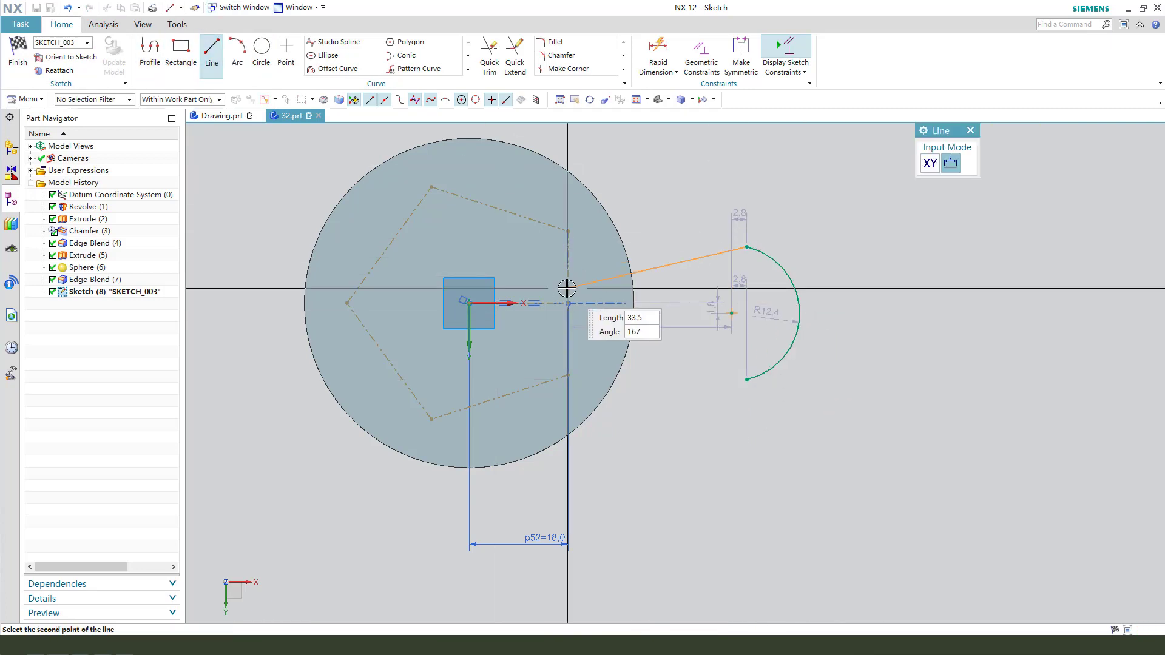
{"action": "left_click", "coordinate": [567, 287]}
{"action": "left_click", "coordinate": [747, 380]}
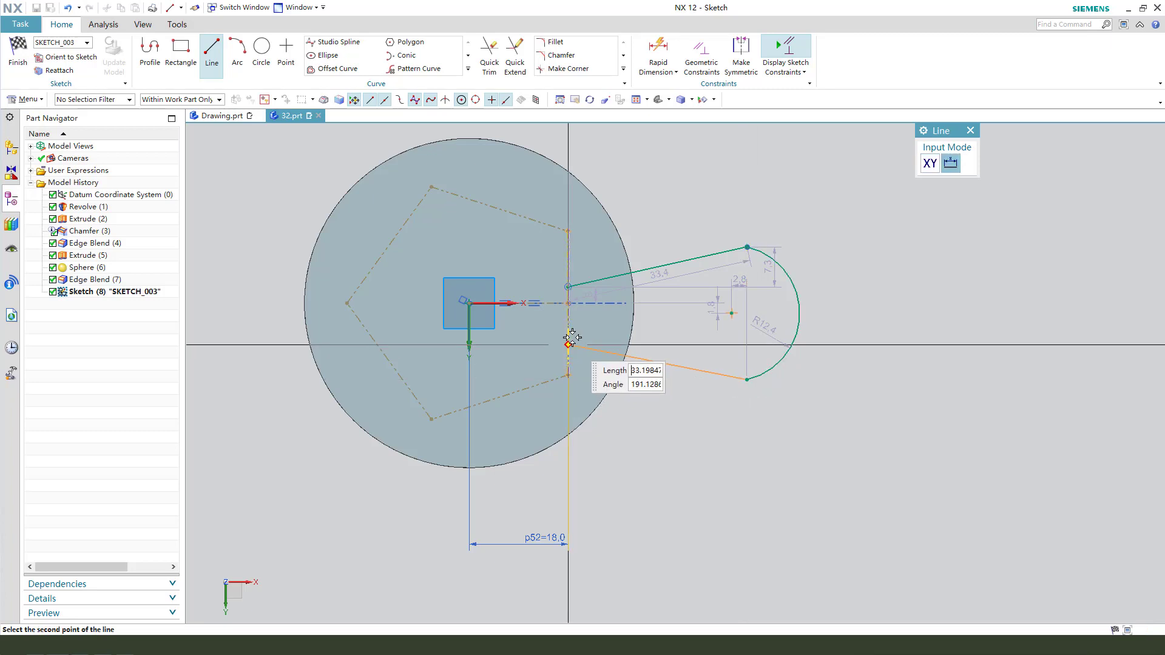
{"action": "left_click", "coordinate": [571, 337]}
{"action": "key", "text": "Escape"}
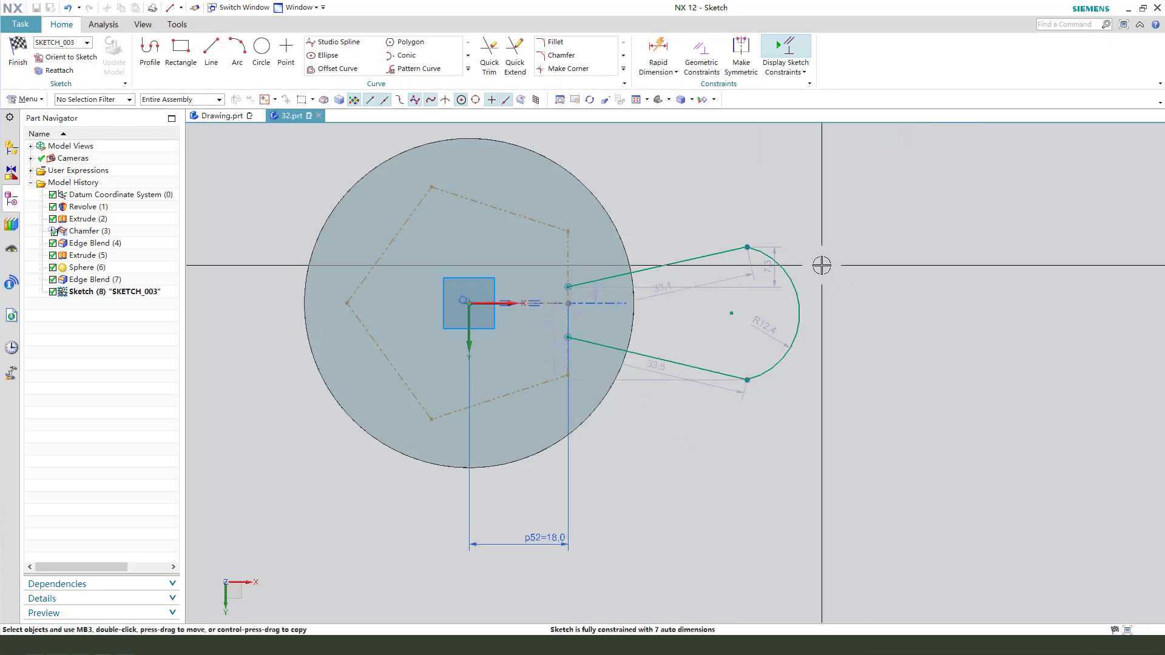
- Make both slanted lines tangent to the arc
{"action": "scroll", "coordinate": [820, 240], "scroll_direction": "up", "scroll_amount": 1}
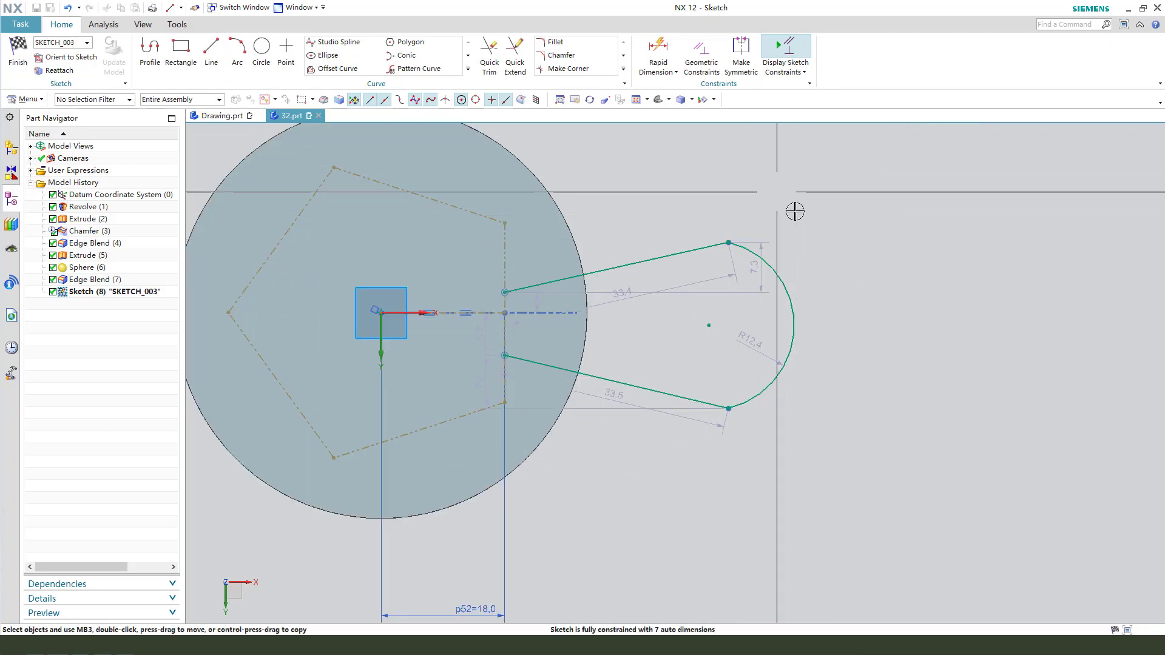
{"action": "left_click", "coordinate": [700, 248]}
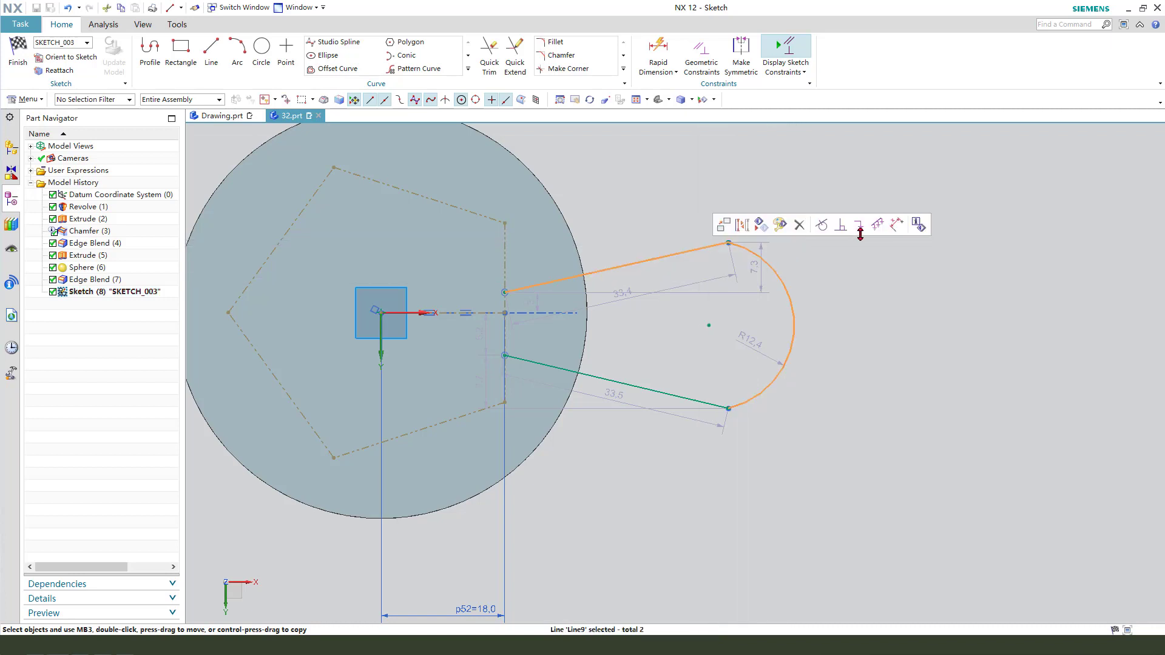
{"action": "left_click", "coordinate": [823, 225]}
{"action": "left_click", "coordinate": [746, 386]}
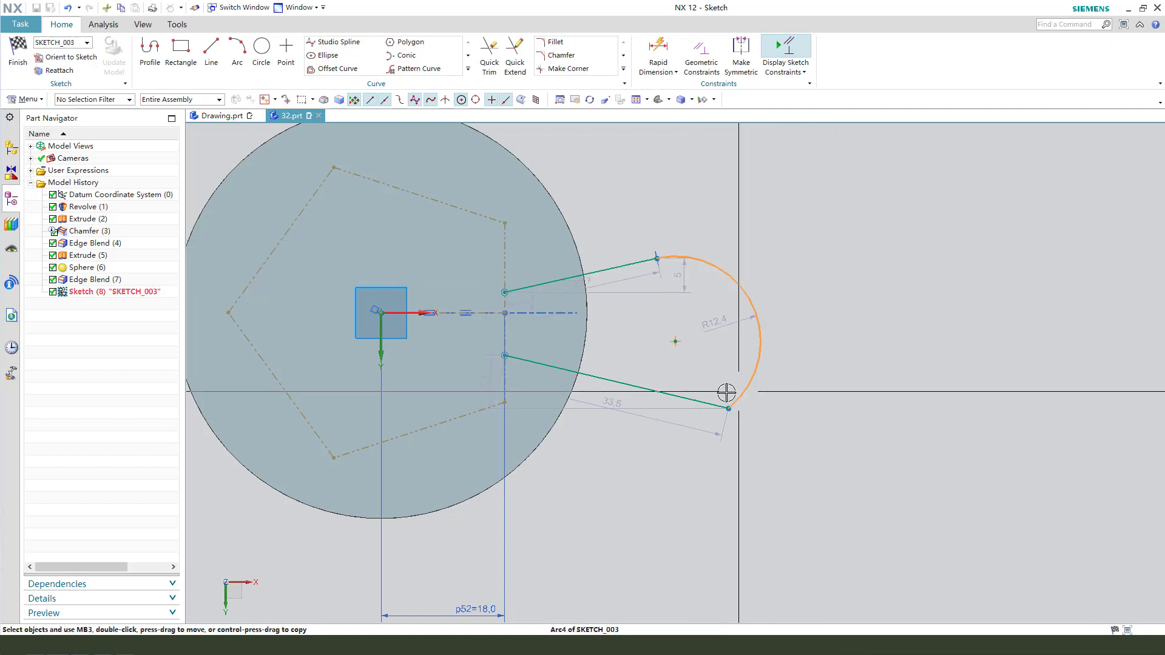
{"action": "left_click", "coordinate": [687, 395]}
{"action": "left_click", "coordinate": [809, 375]}
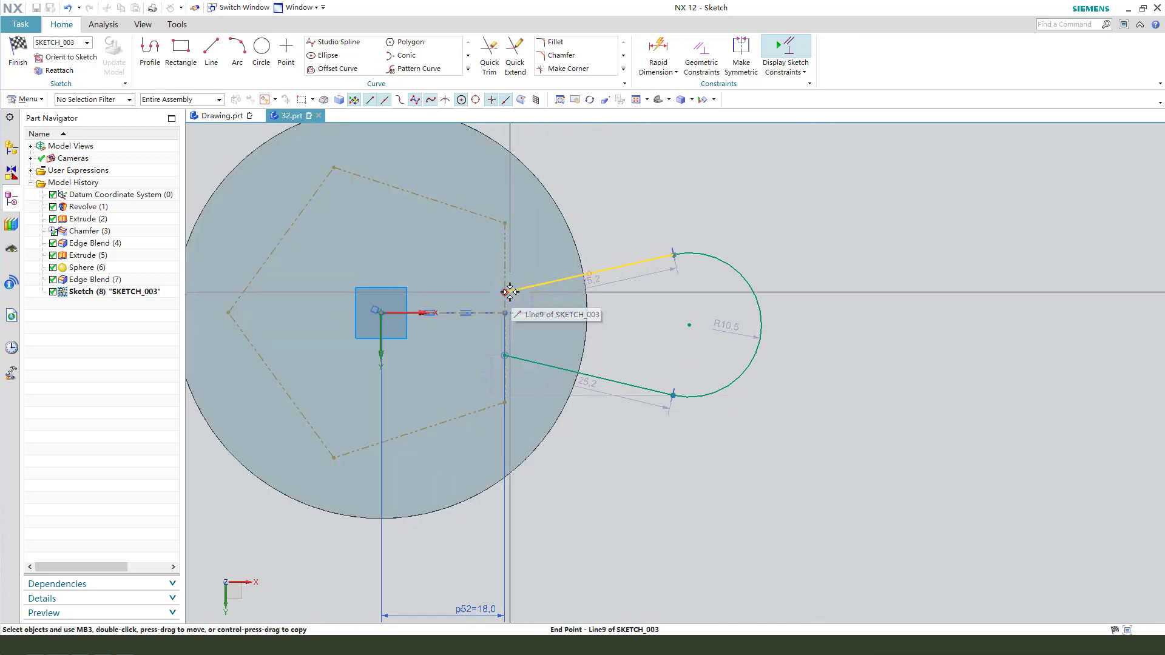
{"action": "left_click", "coordinate": [506, 355]}
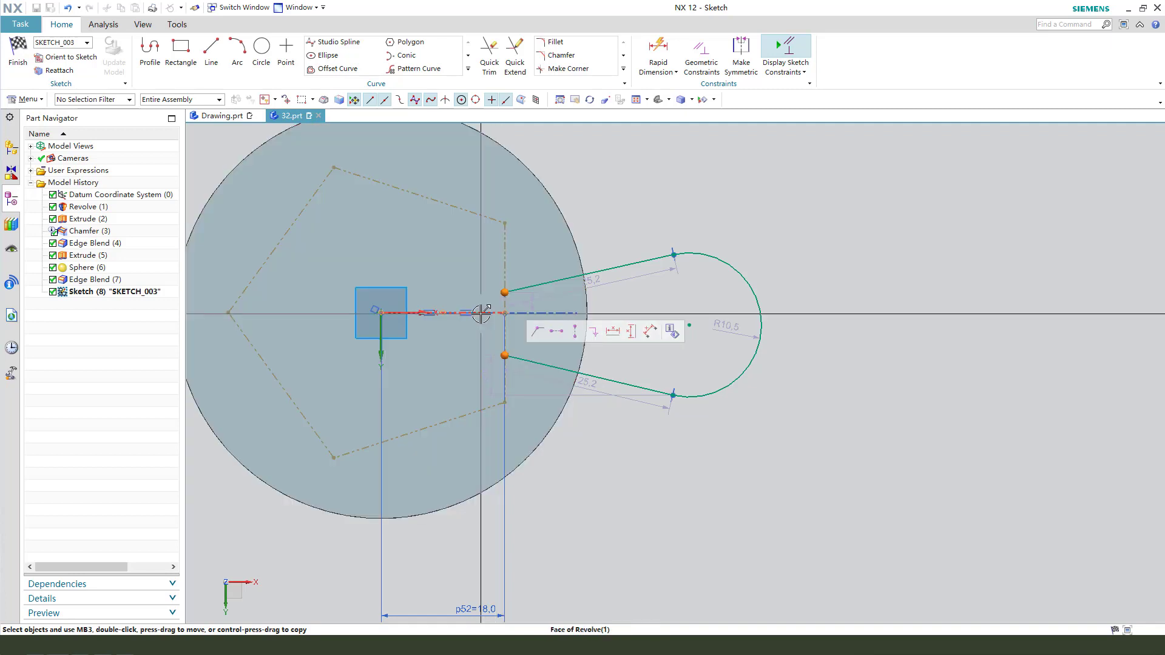
{"action": "left_click", "coordinate": [545, 314]}
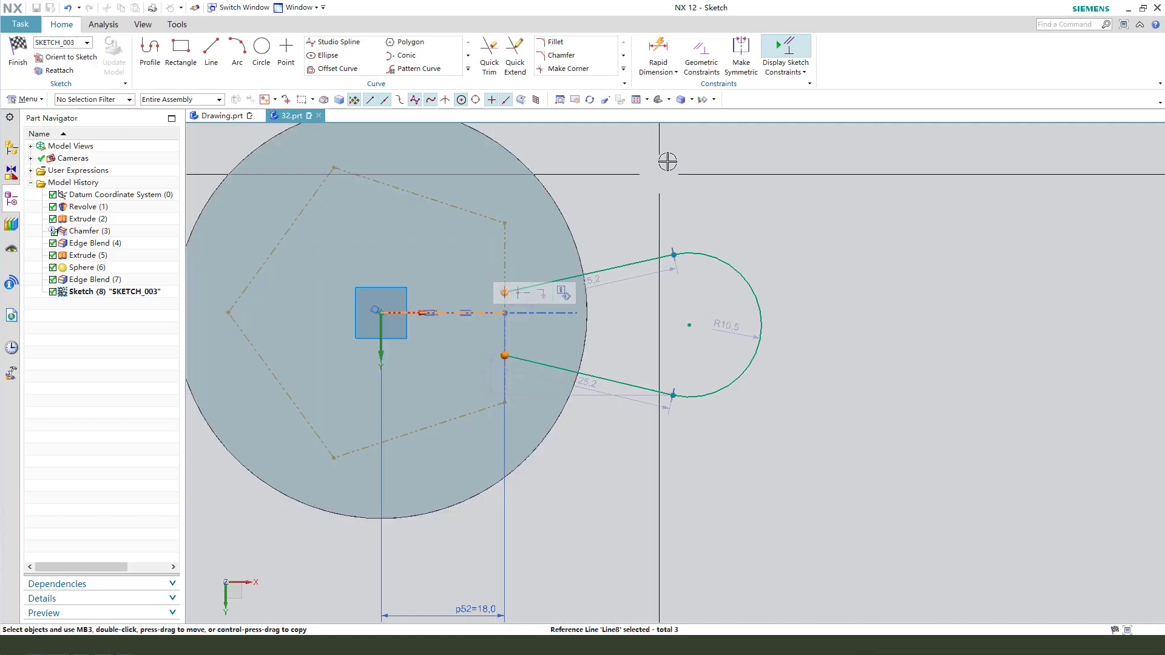
{"action": "left_click", "coordinate": [741, 47]}
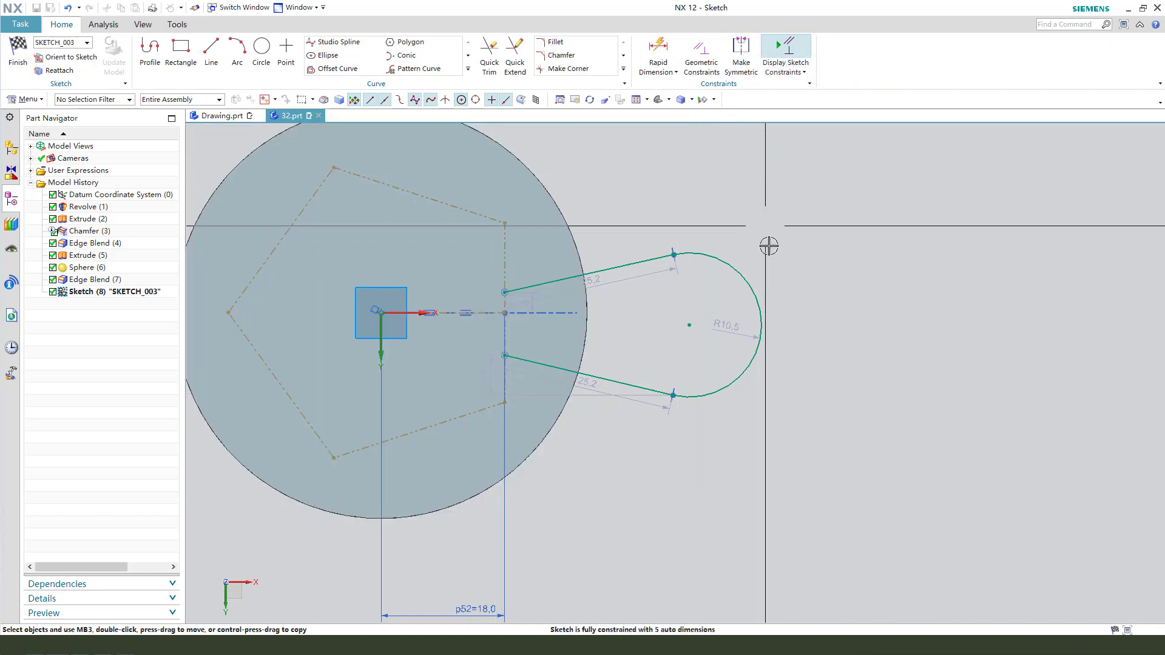
{"action": "left_click", "coordinate": [692, 326]}
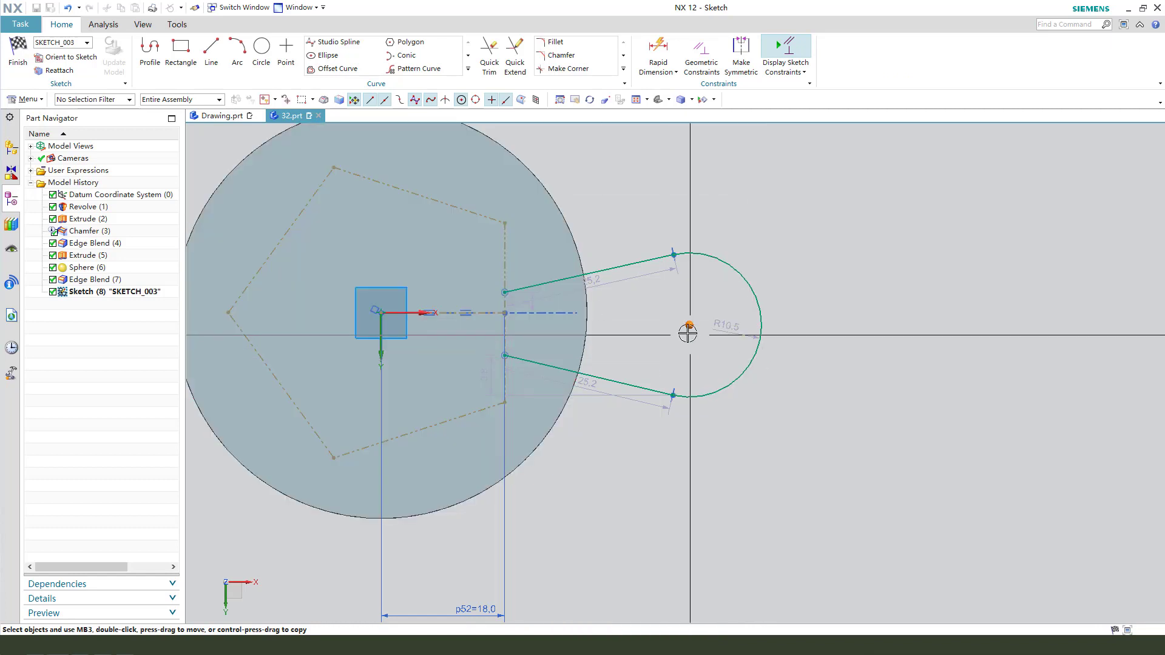
{"action": "left_click", "coordinate": [428, 315]}
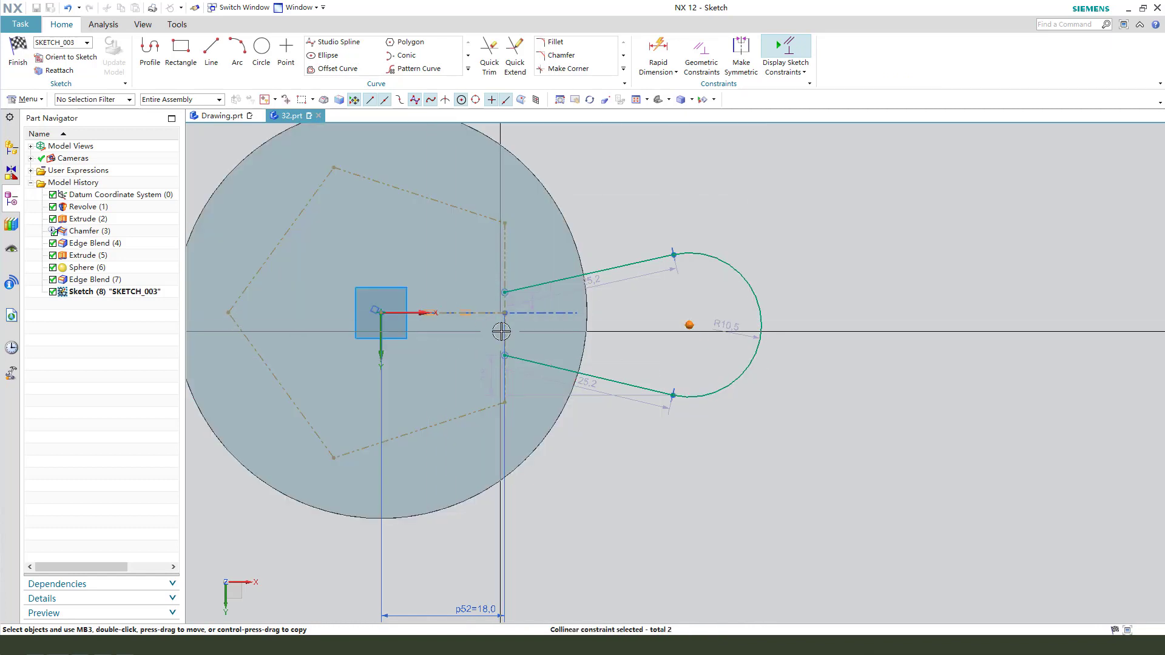
{"action": "key", "text": "Escape"}
- Constrain the arc's centre to lie on the pentagon's horizontal radius reference line
{"action": "left_click", "coordinate": [688, 326]}
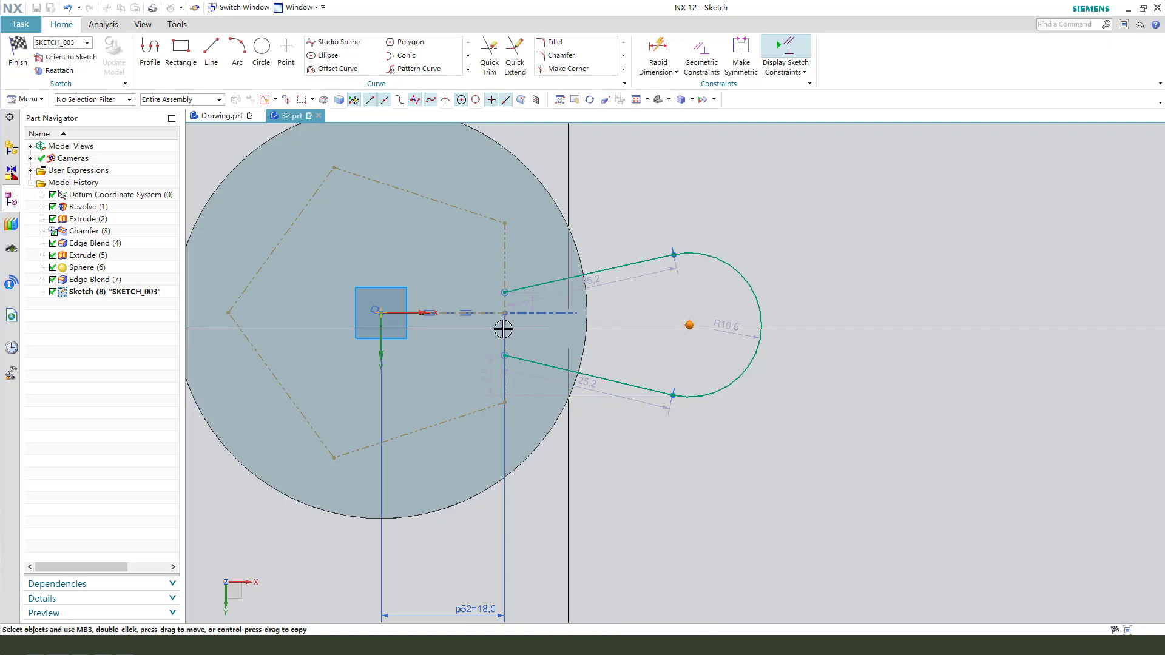
{"action": "left_click", "coordinate": [414, 311]}
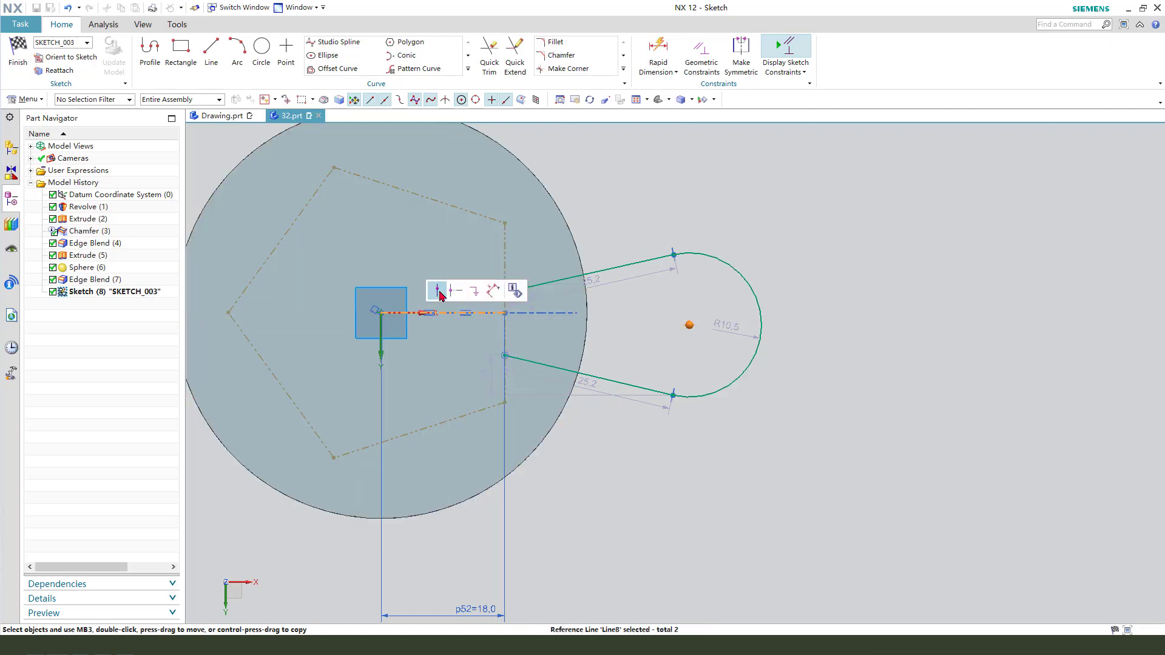
{"action": "left_click", "coordinate": [440, 289]}
- Move the arc's radius dimension outside the curve and set it to 32.62/2 mm
{"action": "left_click_drag", "start_coordinate": [735, 315], "coordinate": [830, 249]}
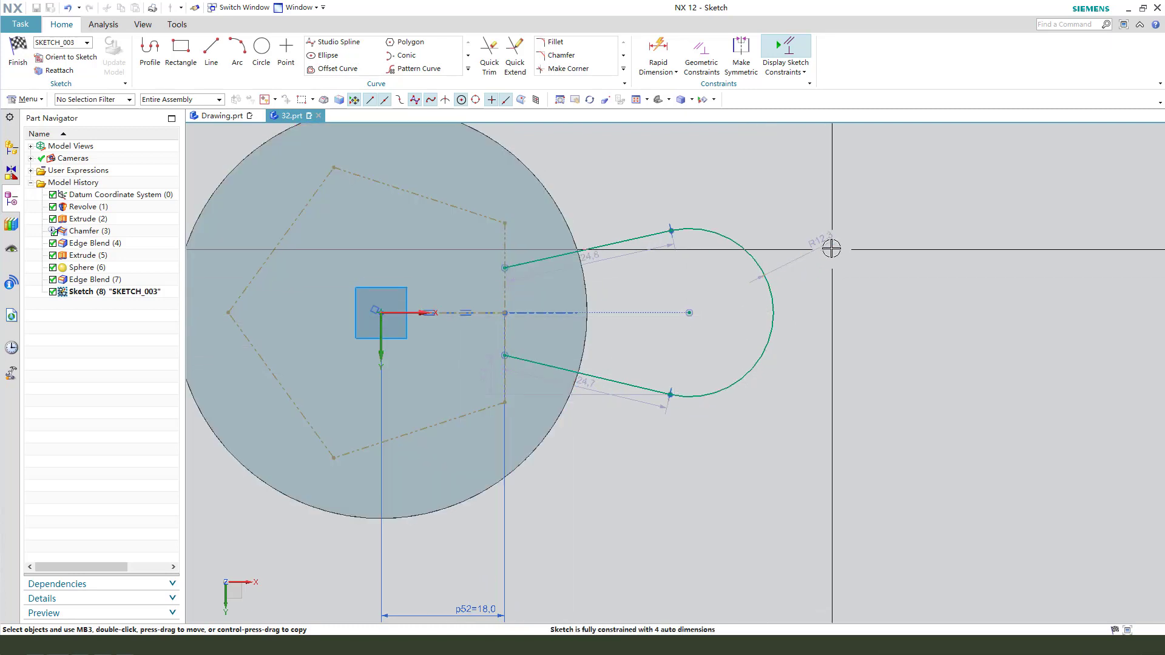
{"action": "double_click", "coordinate": [822, 245]}
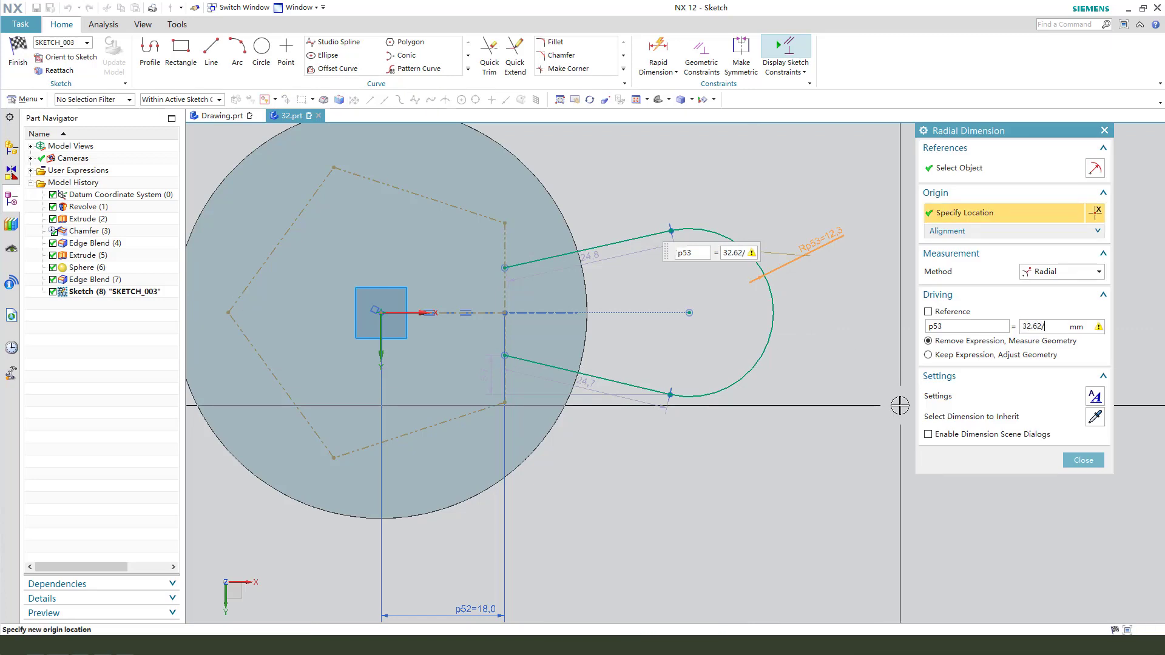
{"action": "key", "text": "Return"}
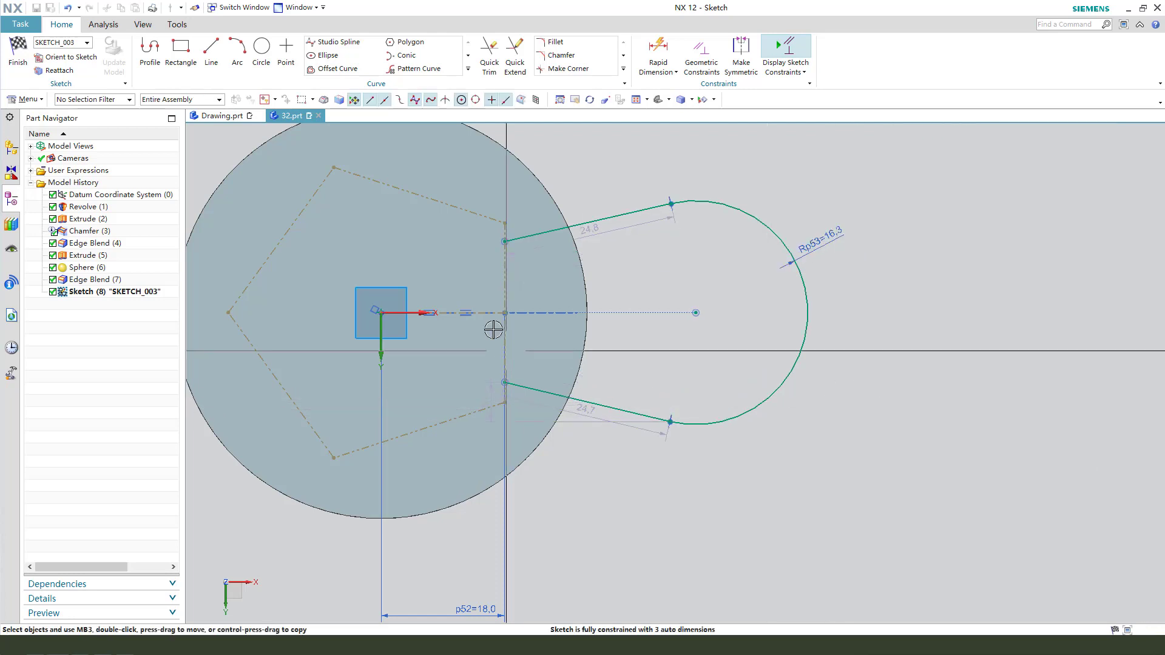
- Dimension the vertical distance between the two lines' inner endpoints as 14 mm and place it inside the pentagon
{"action": "left_click", "coordinate": [505, 241]}
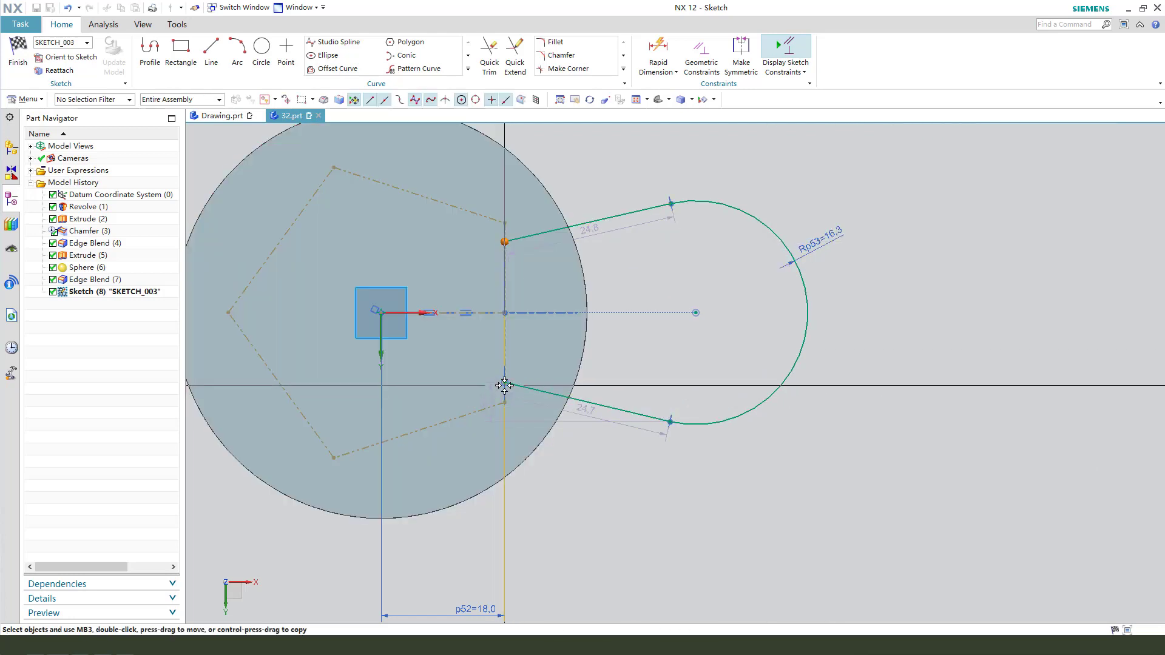
{"action": "left_click", "coordinate": [504, 383]}
{"action": "right_click", "coordinate": [511, 251]}
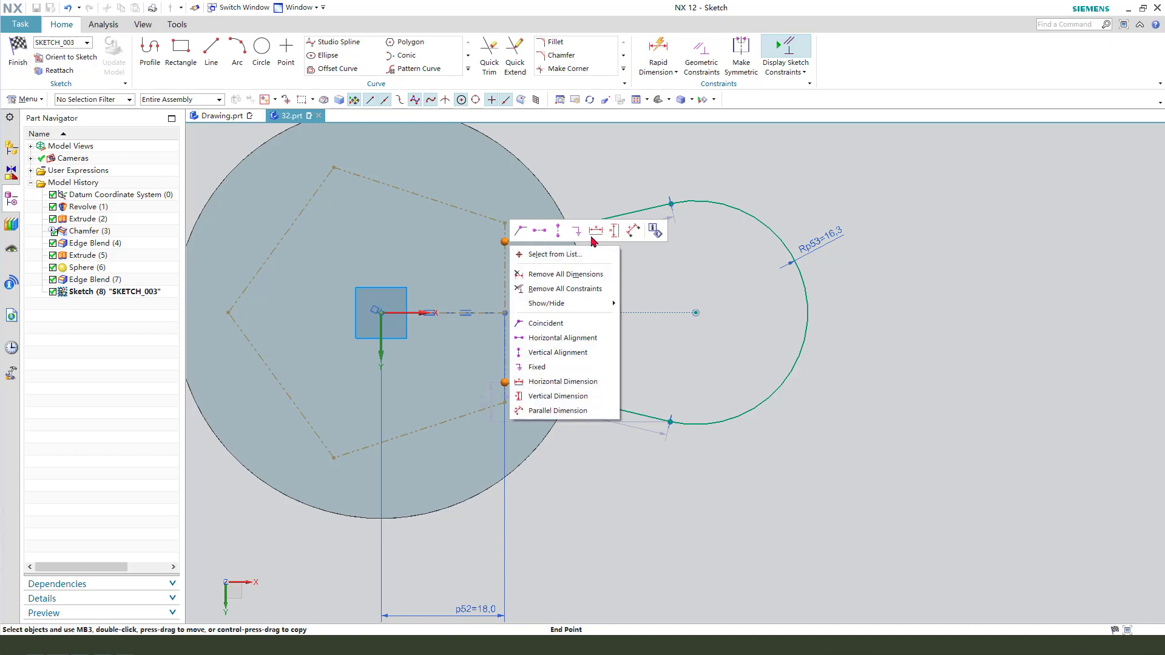
{"action": "left_click", "coordinate": [615, 231]}
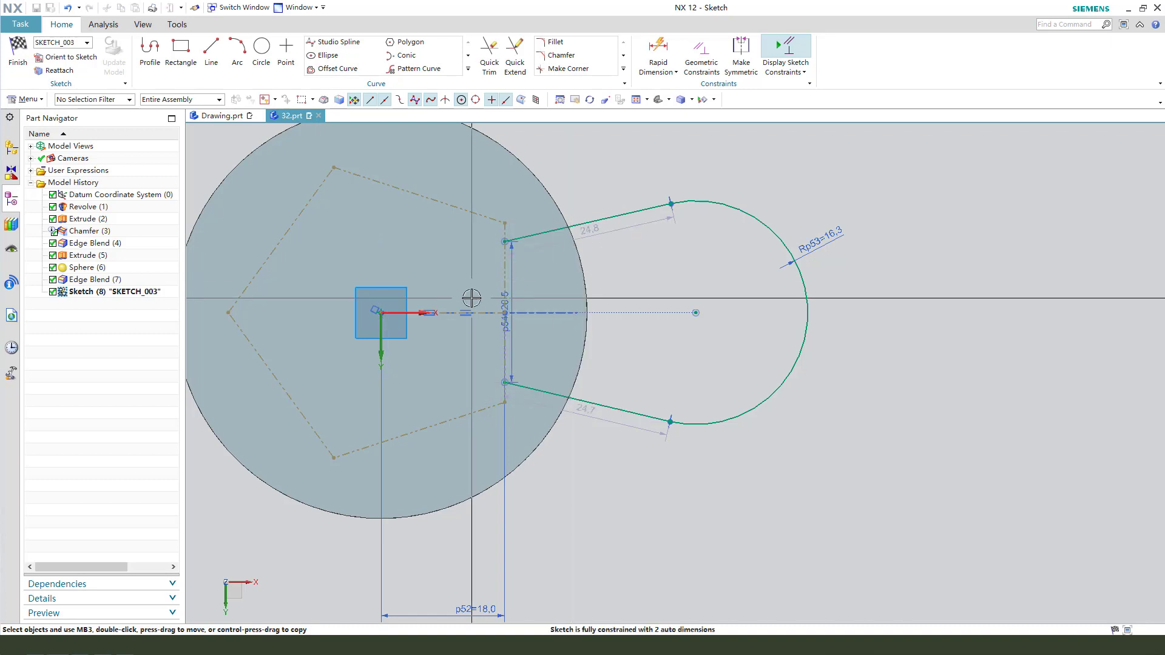
{"action": "left_click", "coordinate": [648, 285]}
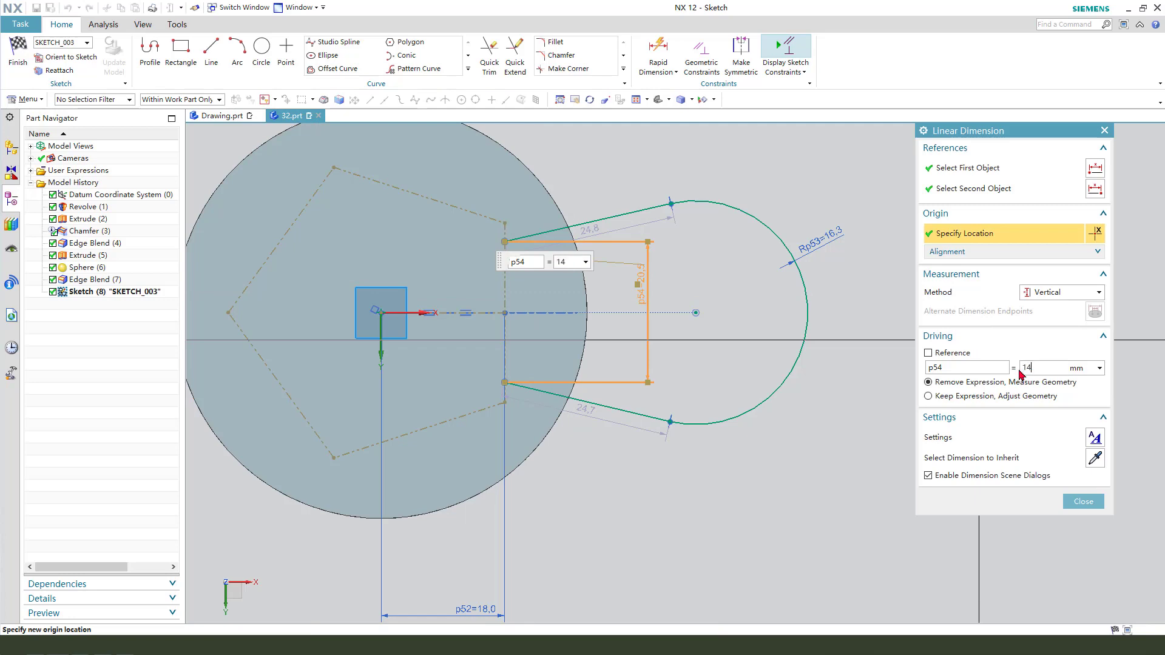
{"action": "key", "text": "Return"}
{"action": "middle_click", "coordinate": [674, 322]}
{"action": "left_click_drag", "start_coordinate": [645, 266], "coordinate": [447, 274]}
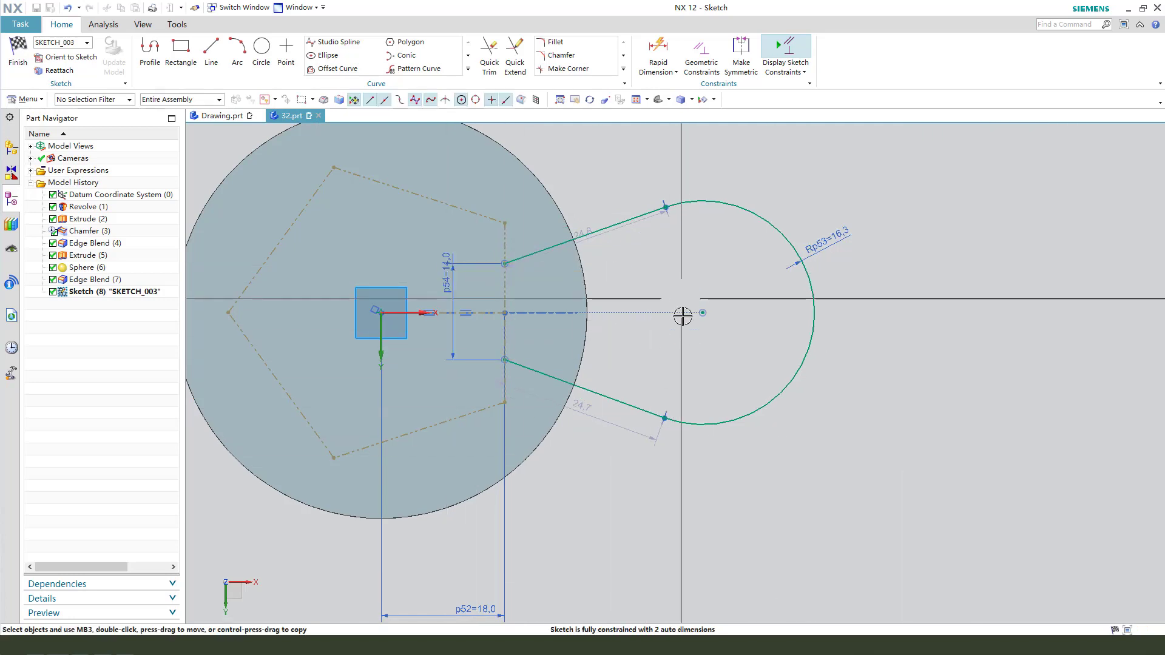
- Dimension the horizontal distance from the sketch's vertical axis to the arc's centre as 45 mm, placed below the profile
{"action": "left_click", "coordinate": [703, 320]}
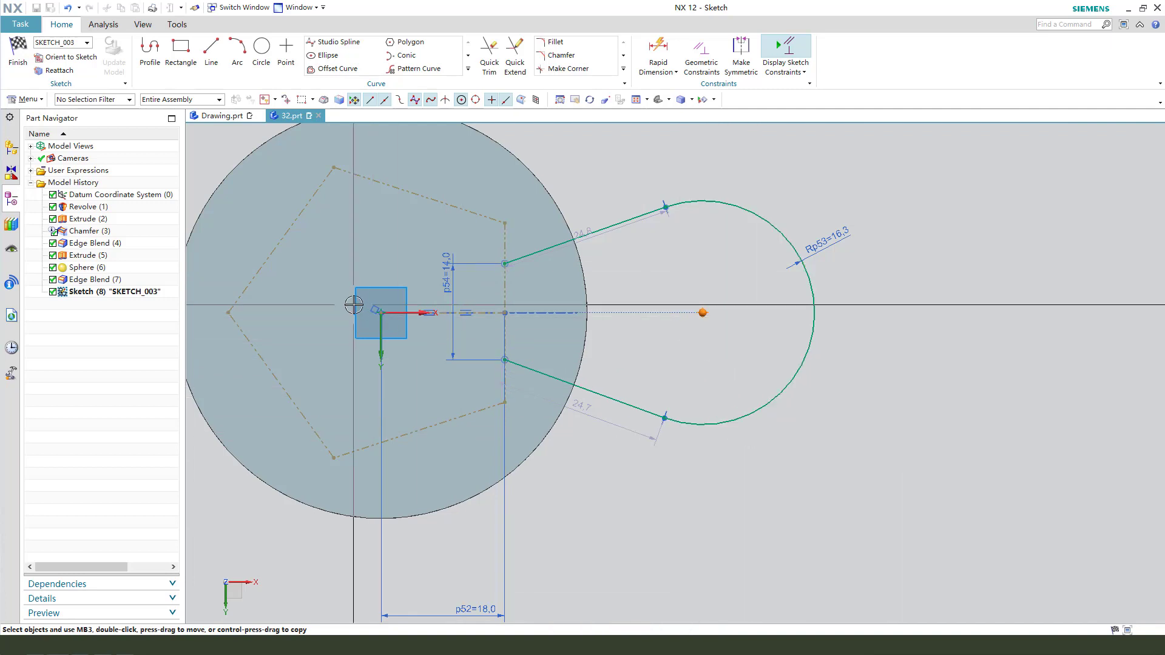
{"action": "right_click", "coordinate": [698, 314]}
{"action": "left_click", "coordinate": [784, 297]}
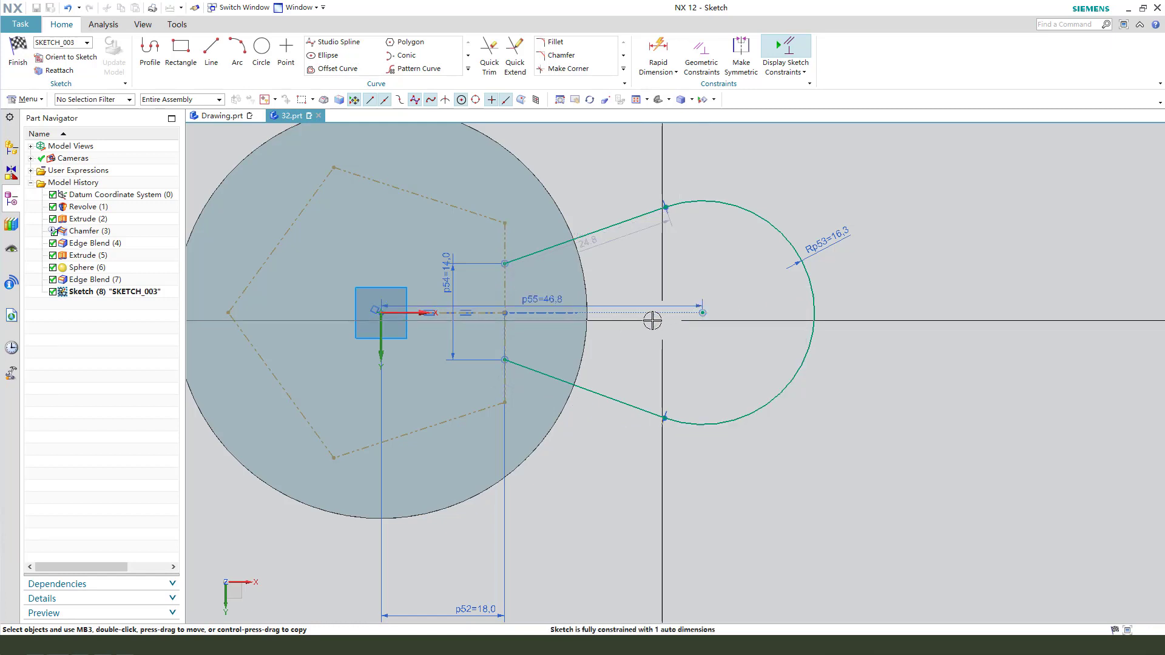
{"action": "left_click", "coordinate": [597, 503]}
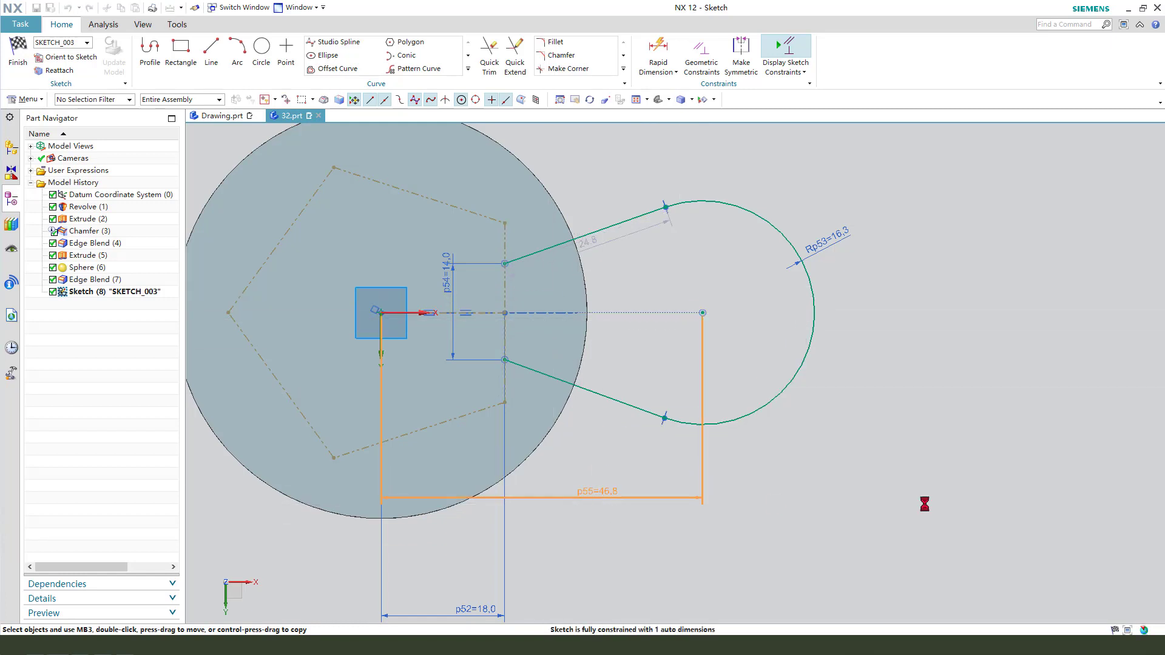
{"action": "type", "text": "45"}
{"action": "key", "text": "Return"}
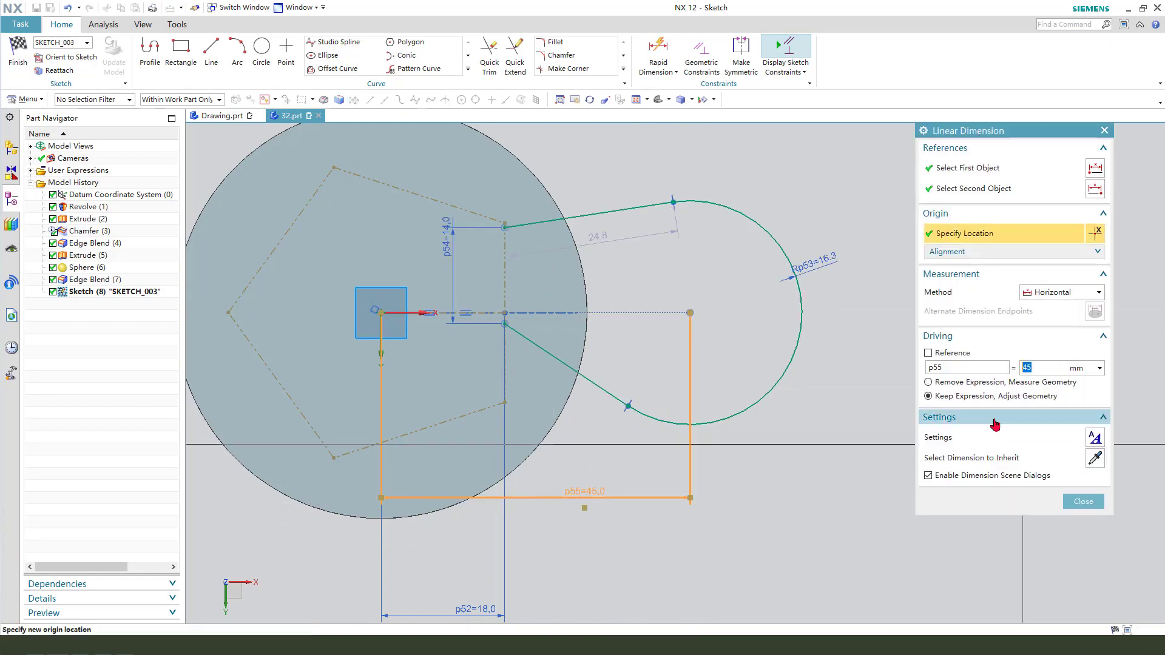
{"action": "middle_click", "coordinate": [793, 389]}
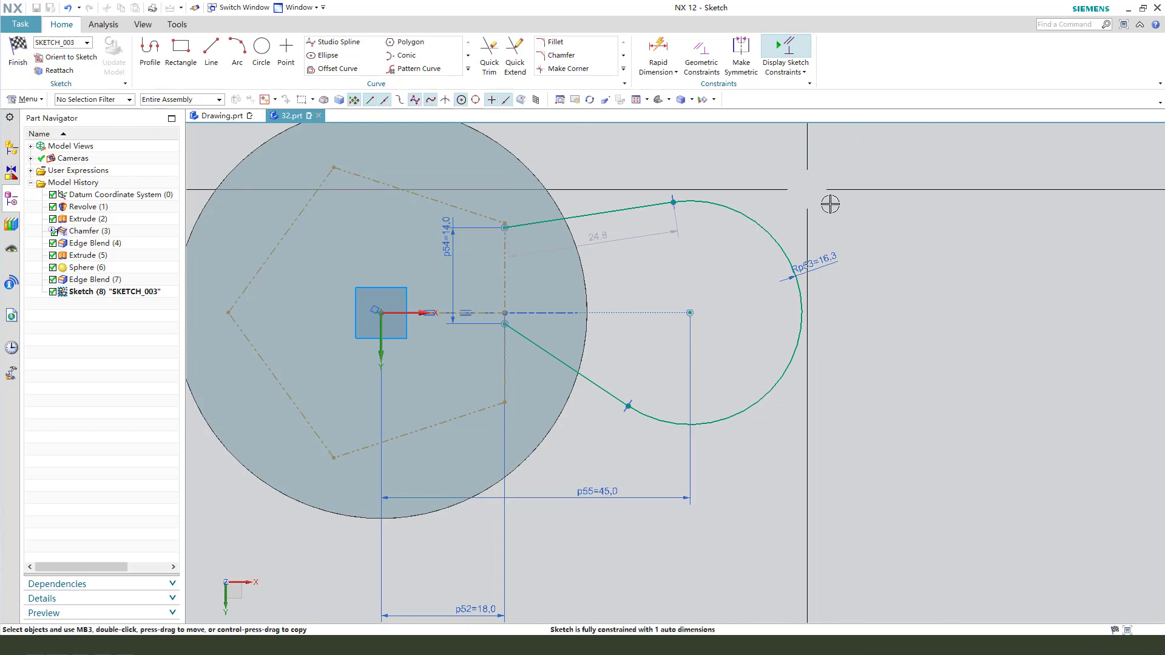
- Make the loop profile's two straight lines symmetric about the horizontal reference line
{"action": "left_click", "coordinate": [742, 49]}
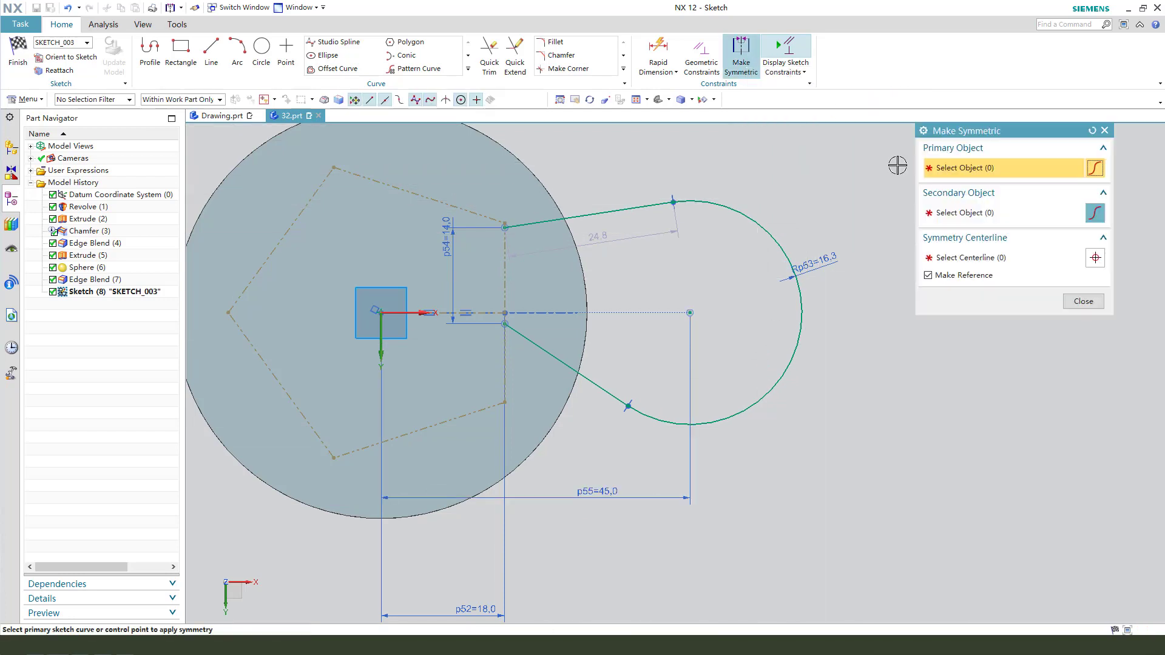
{"action": "left_click", "coordinate": [519, 226]}
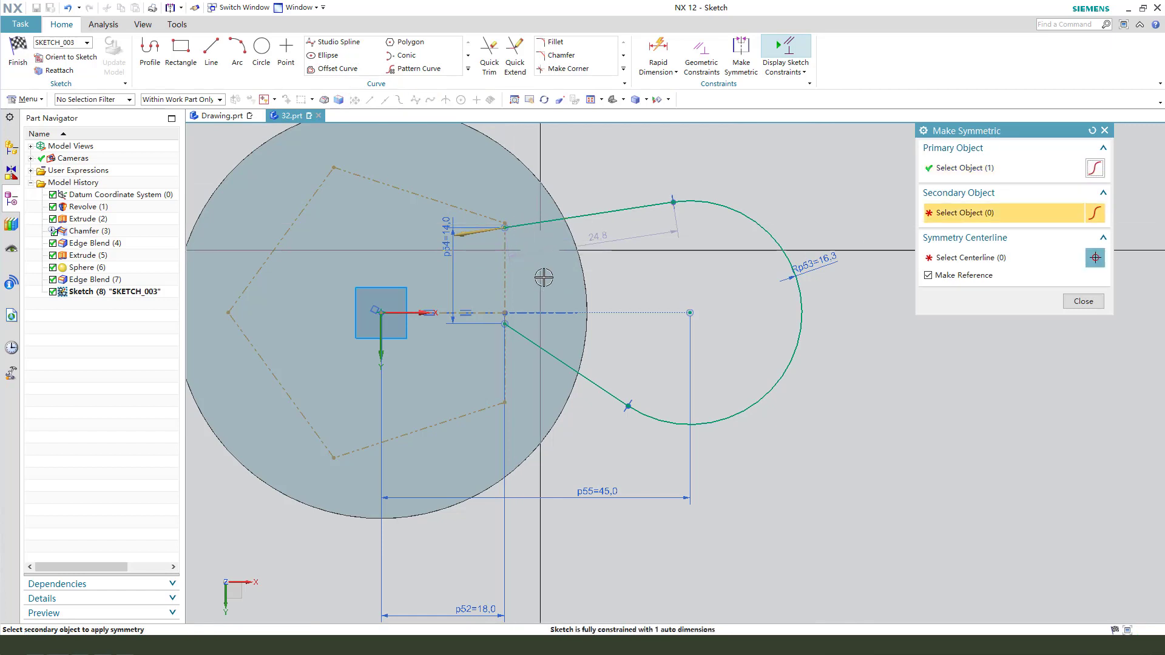
{"action": "left_click", "coordinate": [529, 337]}
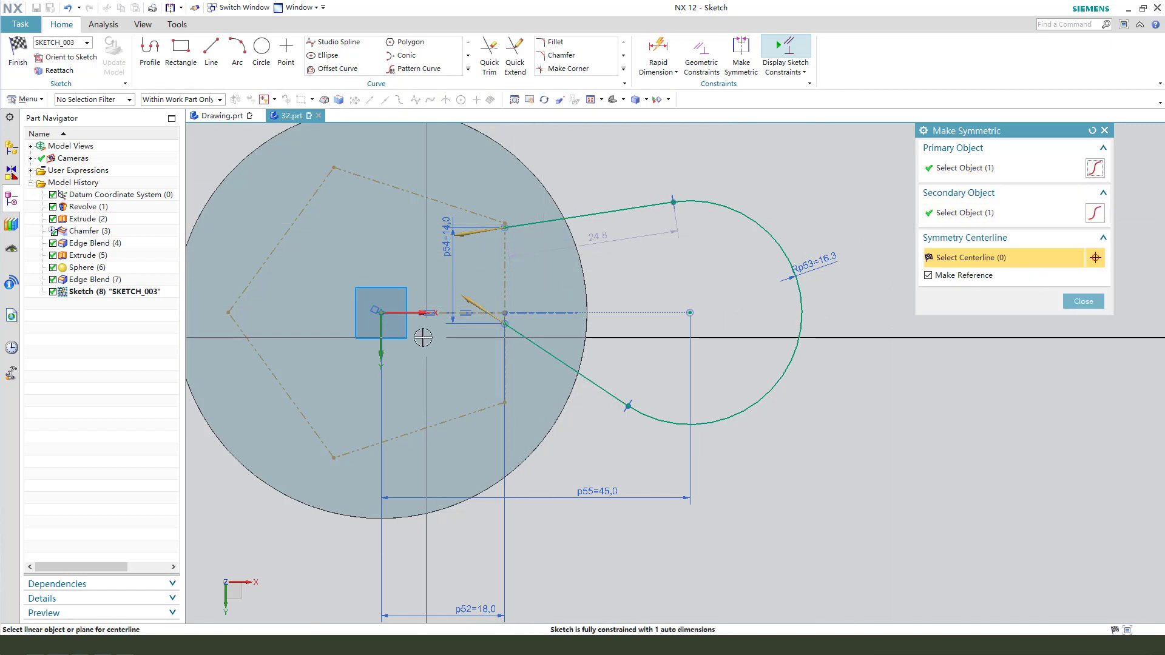
{"action": "left_click", "coordinate": [452, 336]}
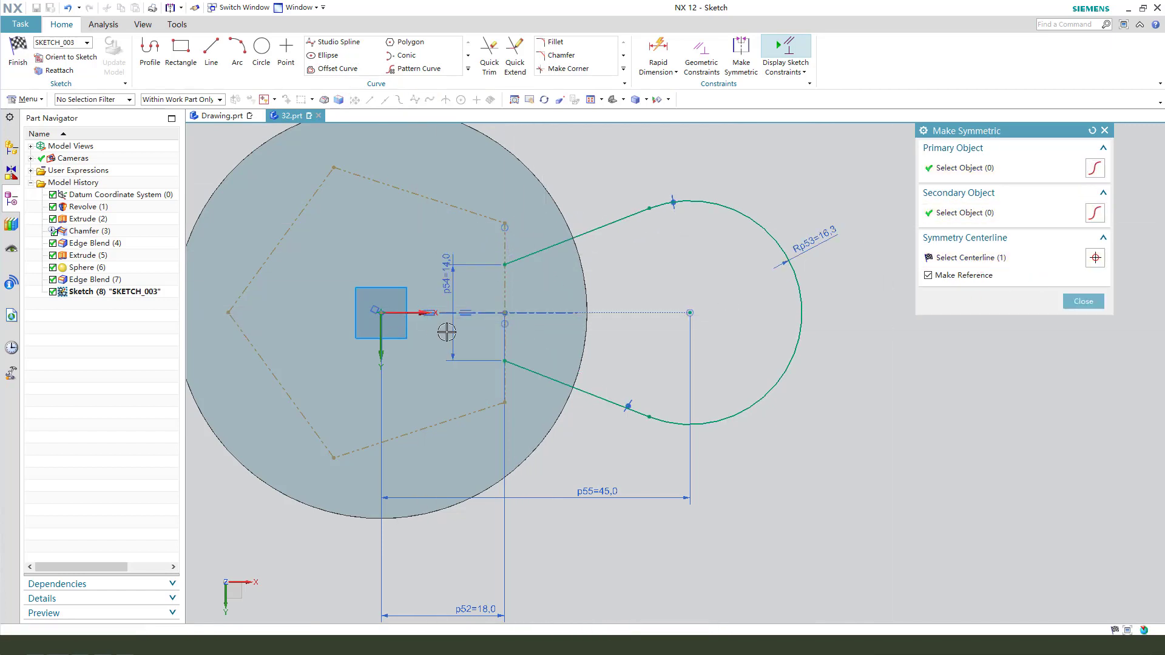
{"action": "left_click", "coordinate": [1090, 306]}
- Close the loop profile with a vertical line joining the two straight lines' inner endpoints, and finish the sketch
{"action": "left_click", "coordinate": [210, 53]}
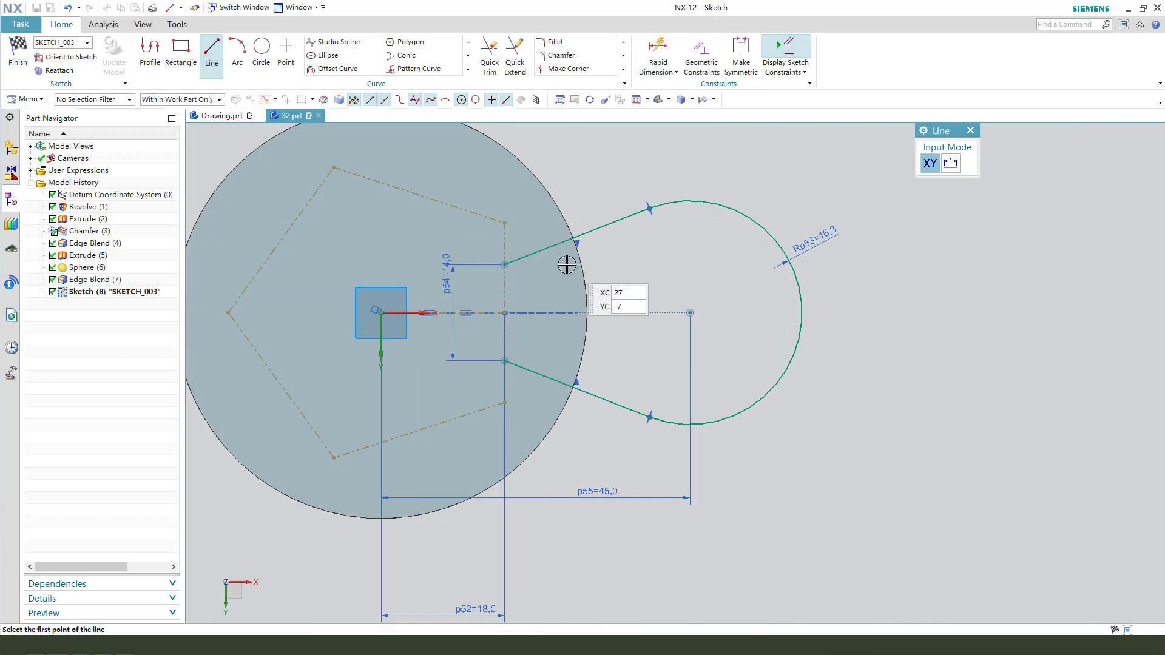
{"action": "left_click", "coordinate": [507, 266]}
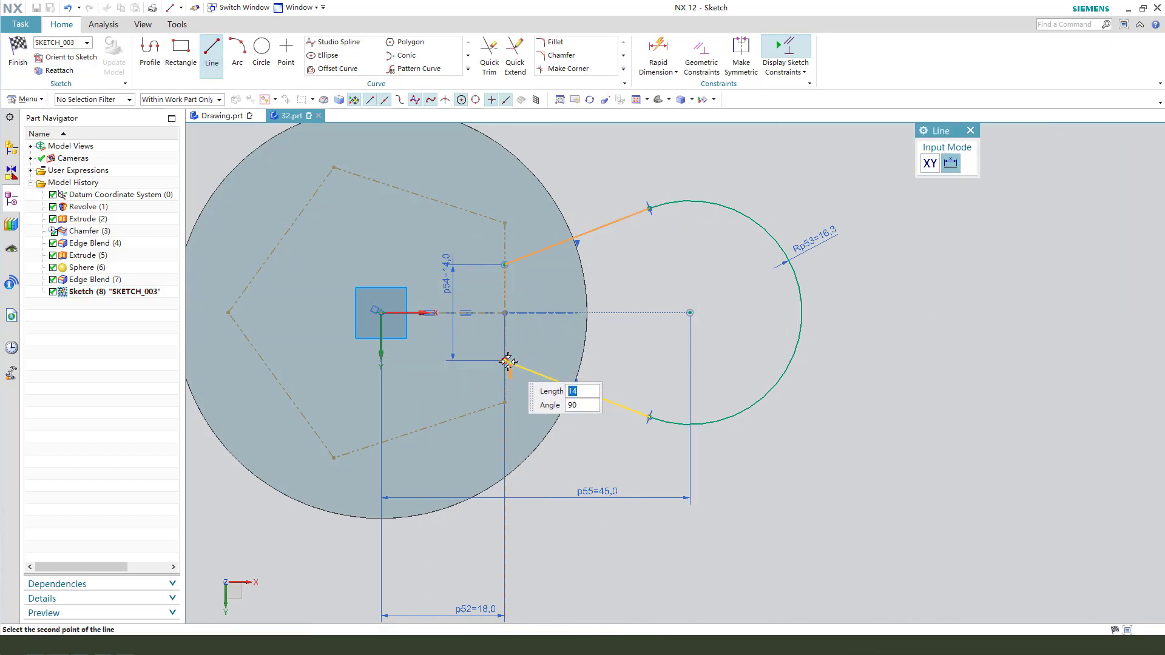
{"action": "left_click", "coordinate": [505, 361]}
{"action": "key", "text": "Escape"}
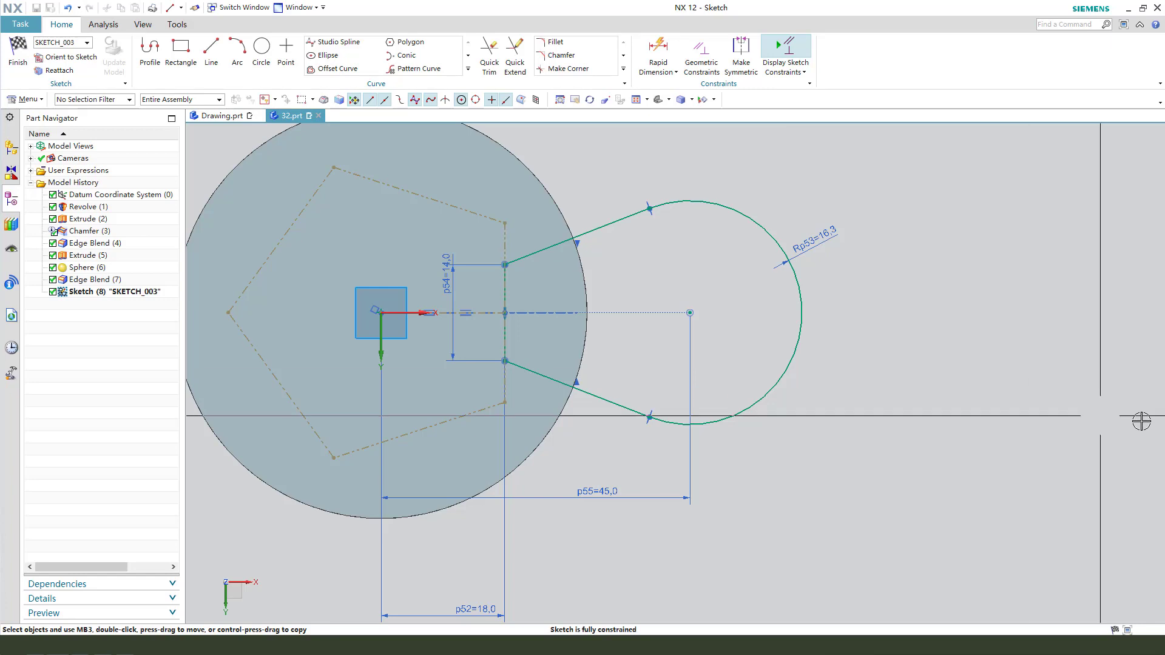
{"action": "left_click", "coordinate": [20, 63]}
- Extrude the loop profile 40 mm downward from the dome's base as a separate body, with Boolean set to None
{"action": "key", "text": "x"}
{"action": "middle_click_drag", "start_coordinate": [785, 333], "coordinate": [643, 368]}
{"action": "scroll", "coordinate": [642, 367], "scroll_direction": "up", "scroll_amount": 3}
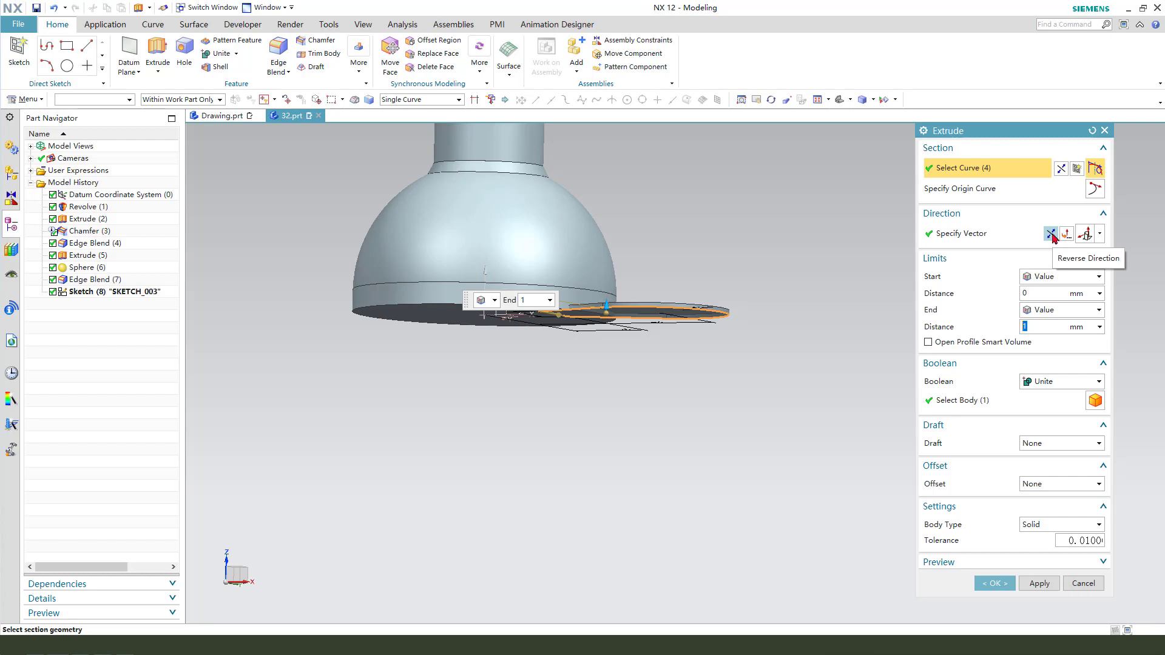
{"action": "left_click", "coordinate": [1051, 235]}
{"action": "left_click_drag", "start_coordinate": [607, 328], "coordinate": [617, 448]}
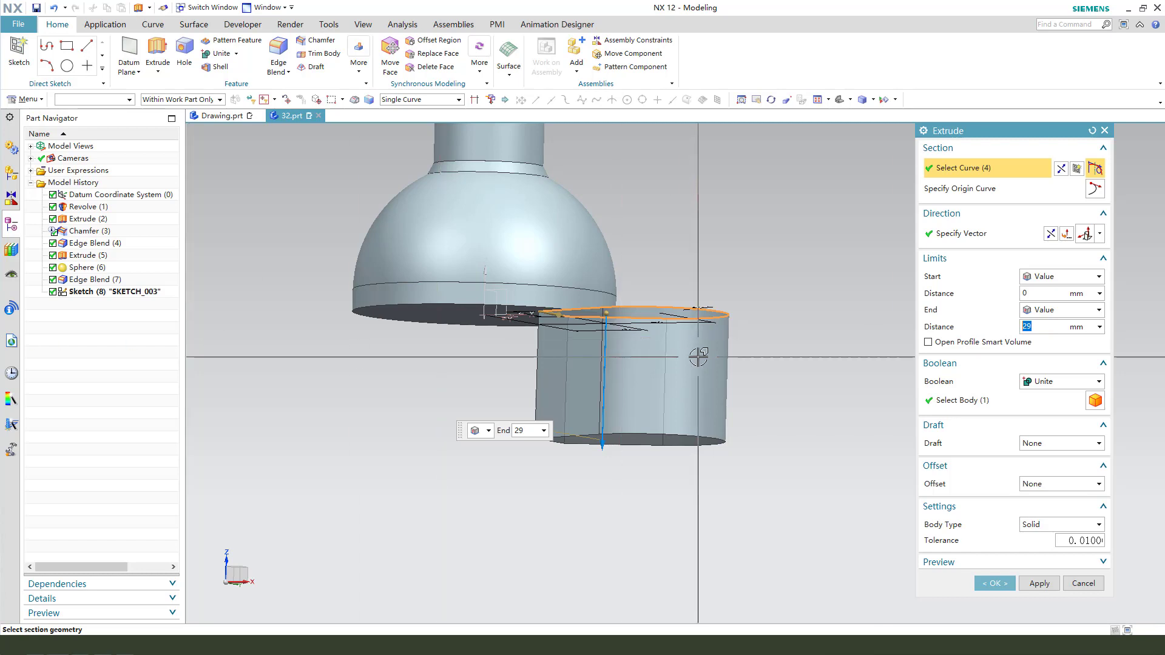
{"action": "type", "text": "0"}
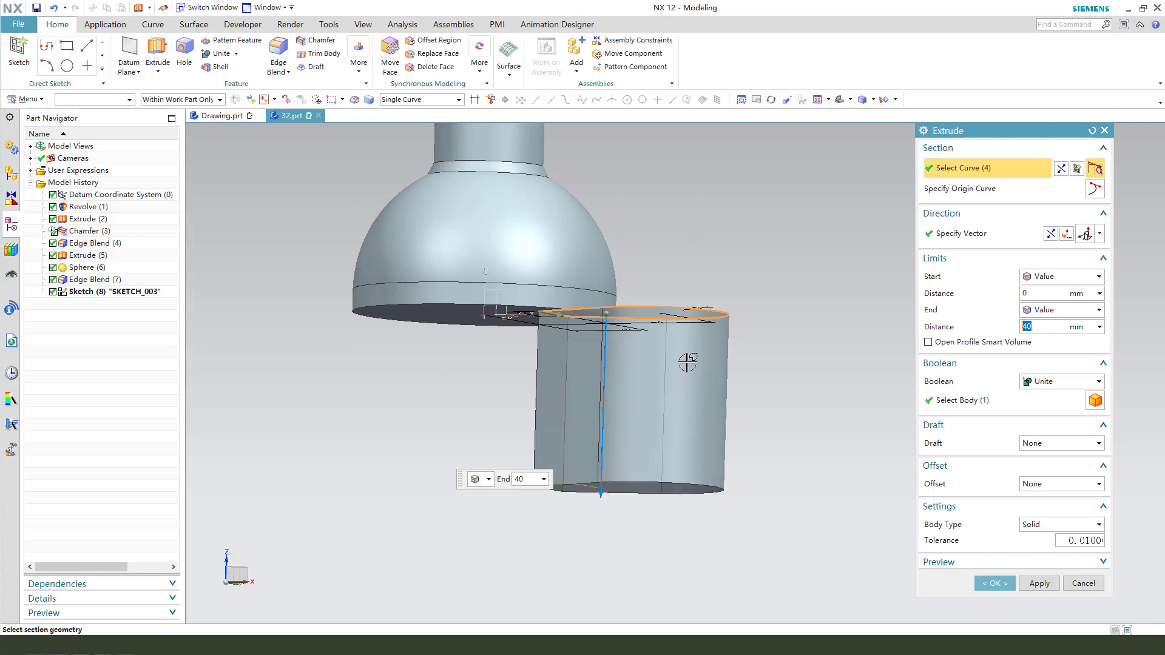
{"action": "left_click", "coordinate": [1062, 381]}
{"action": "left_click", "coordinate": [1045, 398]}
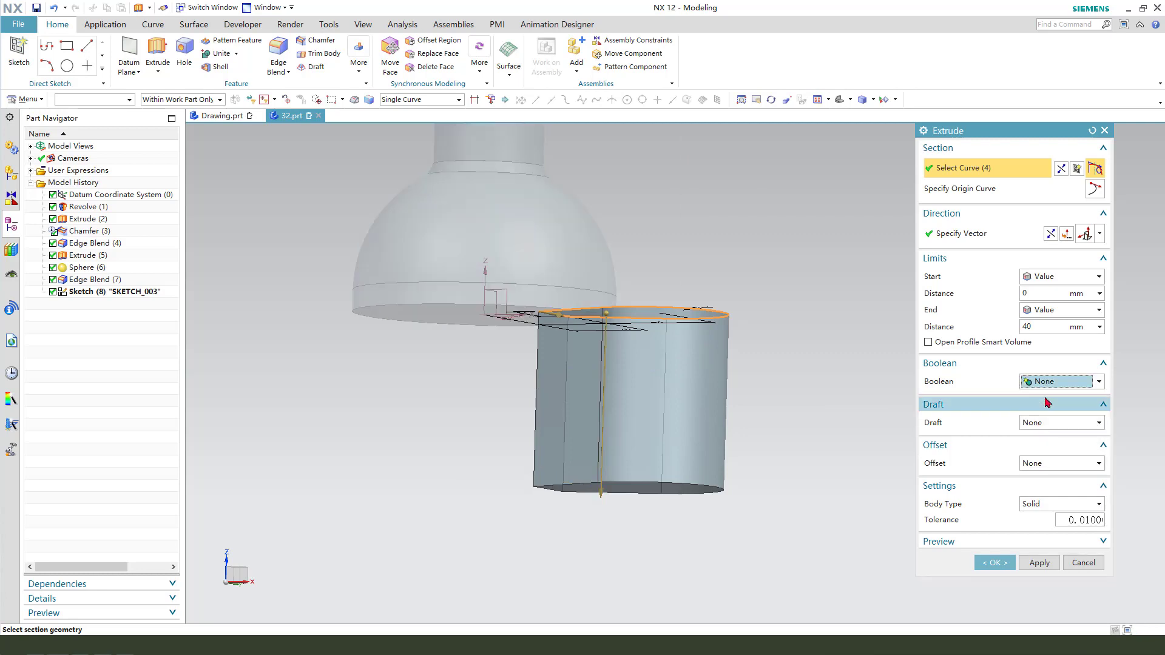
{"action": "left_click", "coordinate": [994, 563]}
- Round the lower inner edge of the extruded block with a 15 mm edge blend
{"action": "middle_click_drag", "start_coordinate": [708, 416], "coordinate": [799, 442]}
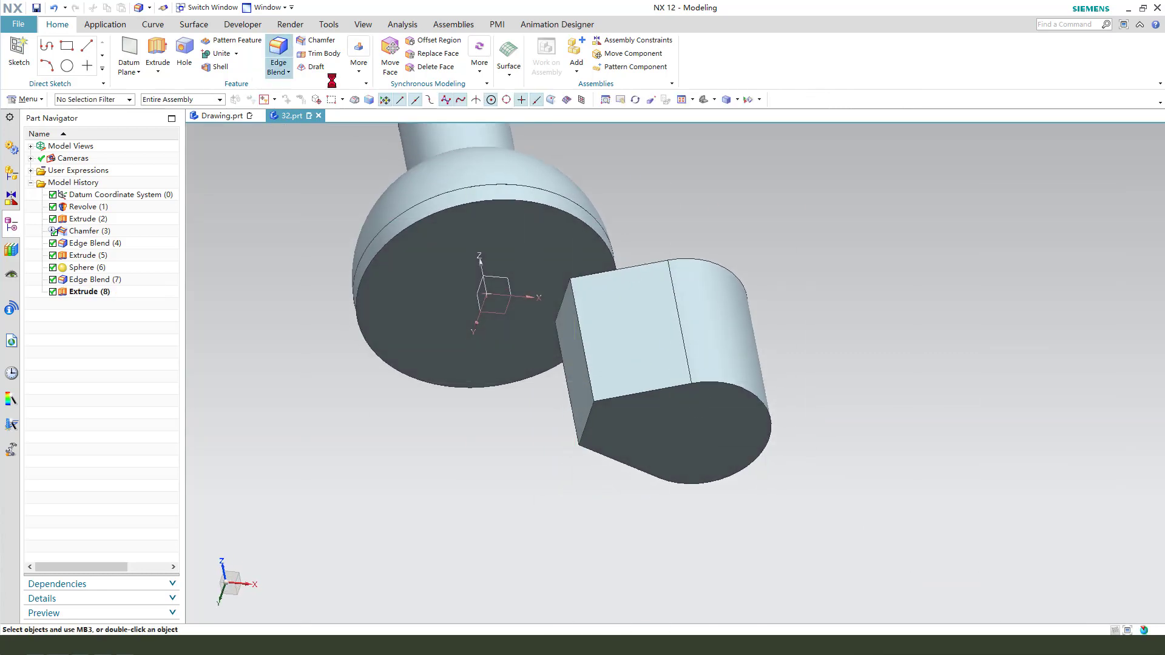
{"action": "left_click", "coordinate": [585, 425]}
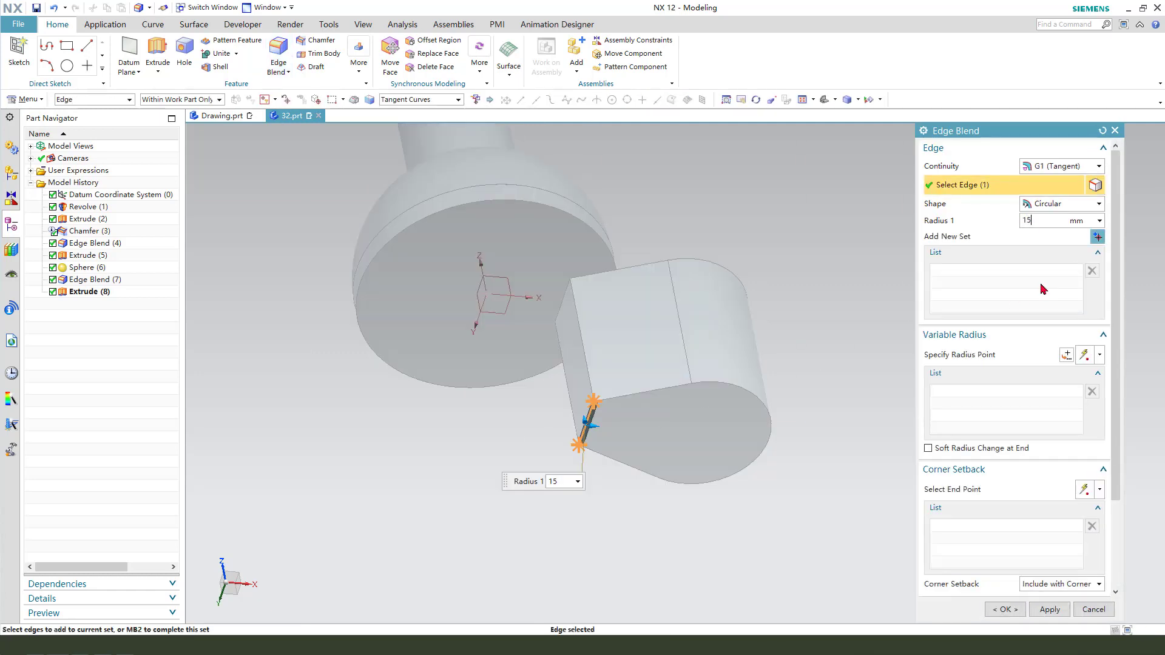
{"action": "middle_click", "coordinate": [845, 445]}
{"action": "middle_click", "coordinate": [855, 451]}
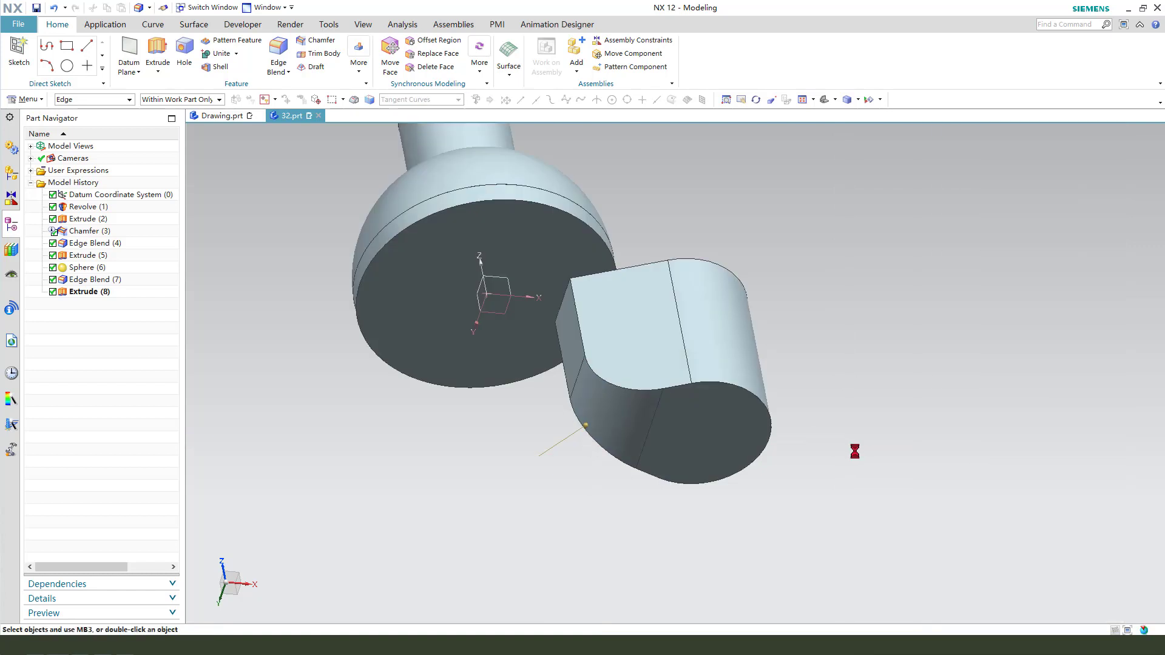
- Start a tube and choose as its path the block's tangent edge chain down the inner face and around the bottom
{"action": "mouse_move", "coordinate": [855, 451]}
{"action": "middle_mouse_down"}
{"action": "mouse_move", "coordinate": [846, 449]}
{"action": "mouse_move", "coordinate": [862, 451]}
{"action": "middle_mouse_up"}
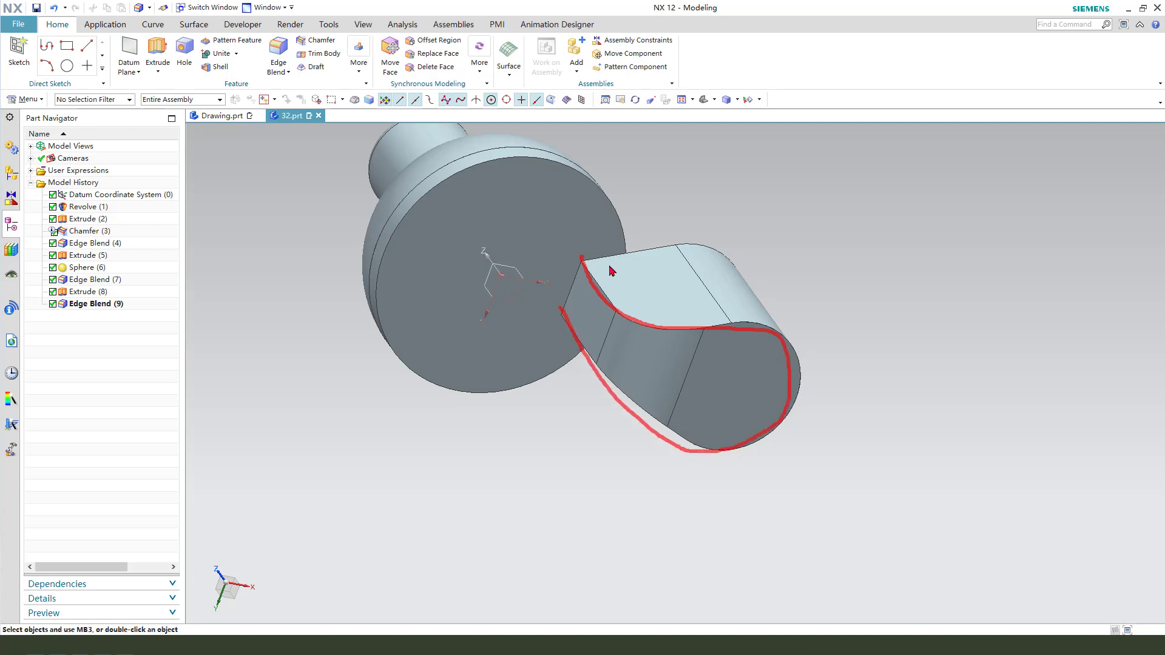
{"action": "key", "text": "Escape"}
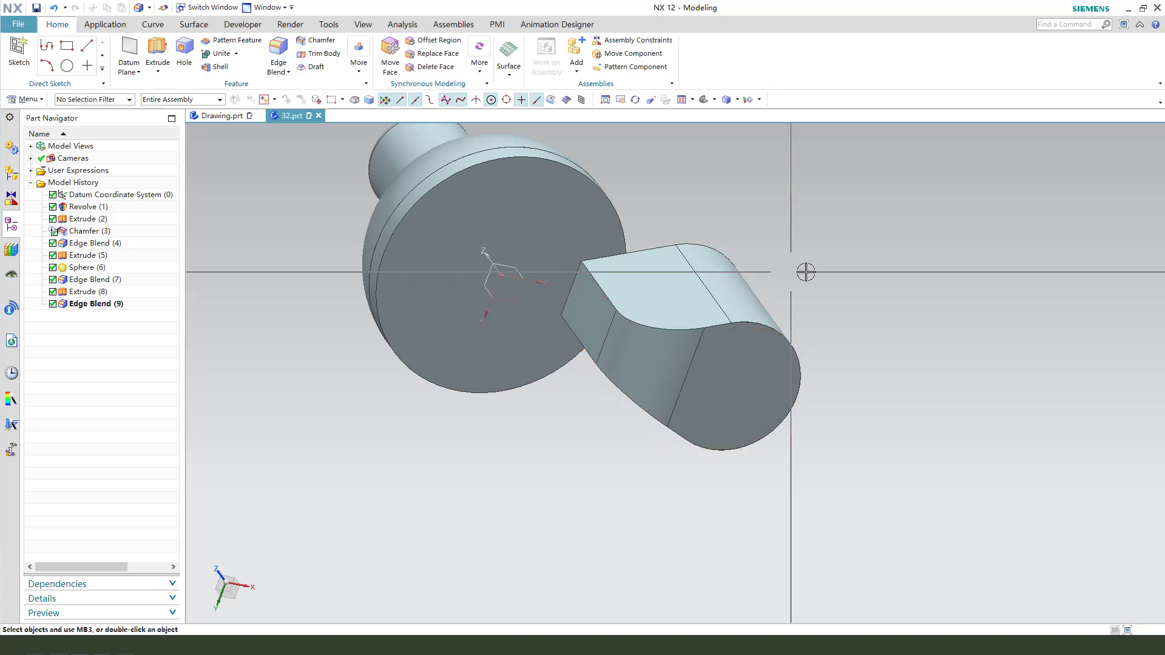
{"action": "middle_click_drag", "start_coordinate": [806, 270], "coordinate": [801, 267]}
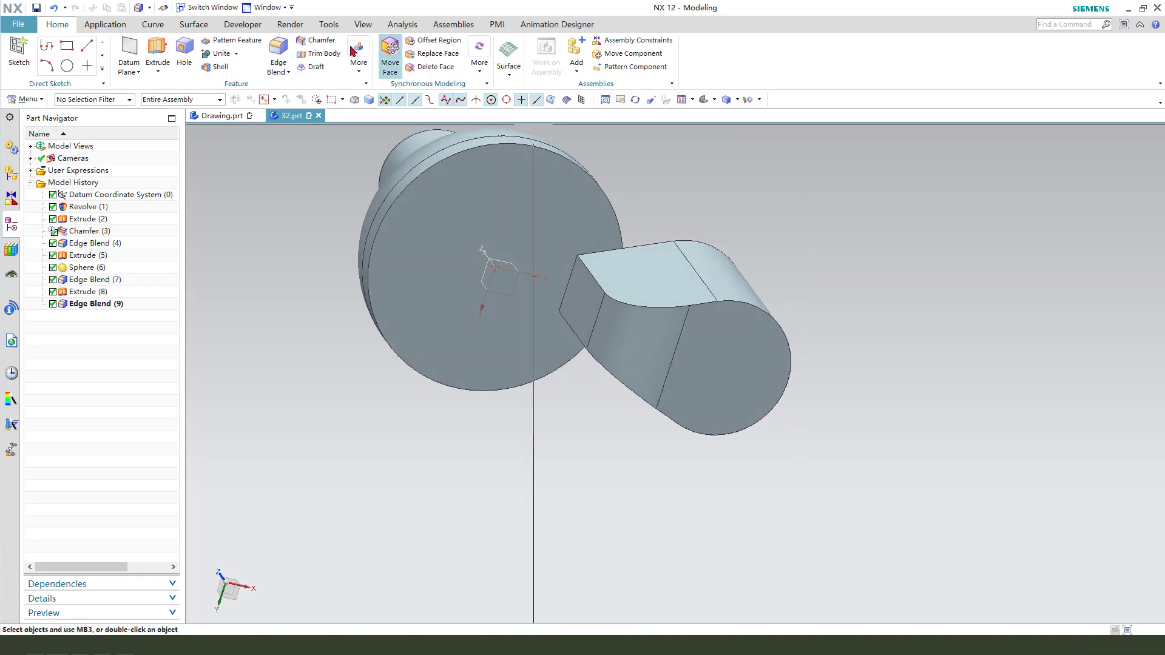
{"action": "left_click", "coordinate": [190, 25]}
{"action": "left_click", "coordinate": [336, 75]}
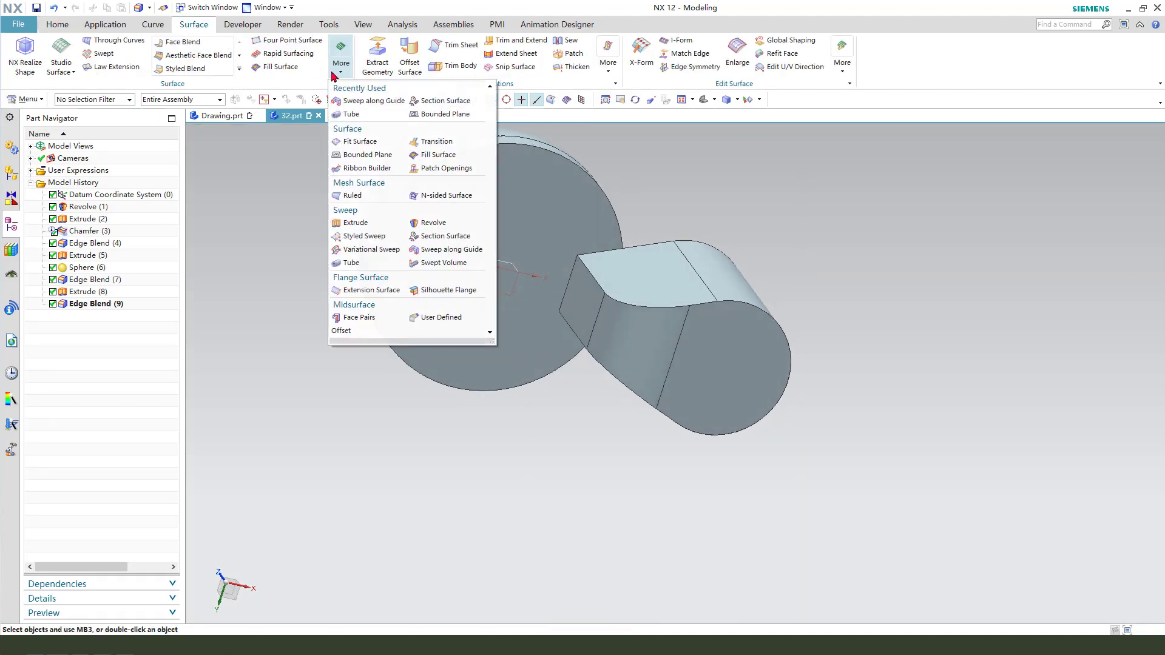
{"action": "left_click", "coordinate": [350, 114]}
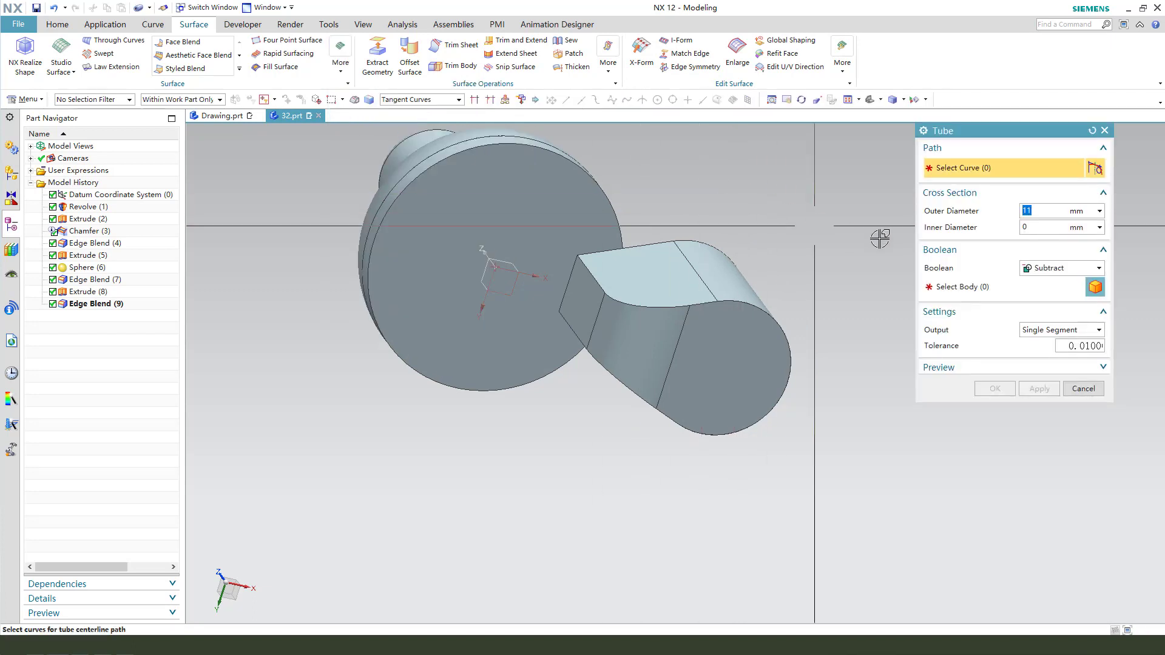
{"action": "left_click", "coordinate": [591, 254]}
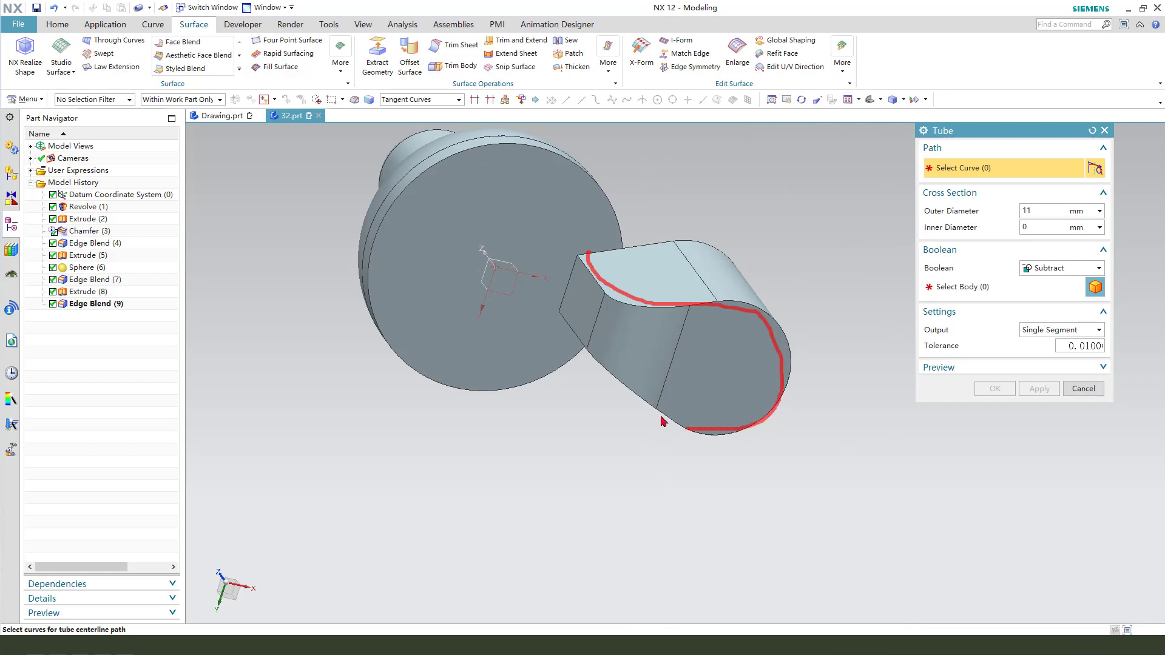
{"action": "key", "text": "Escape"}
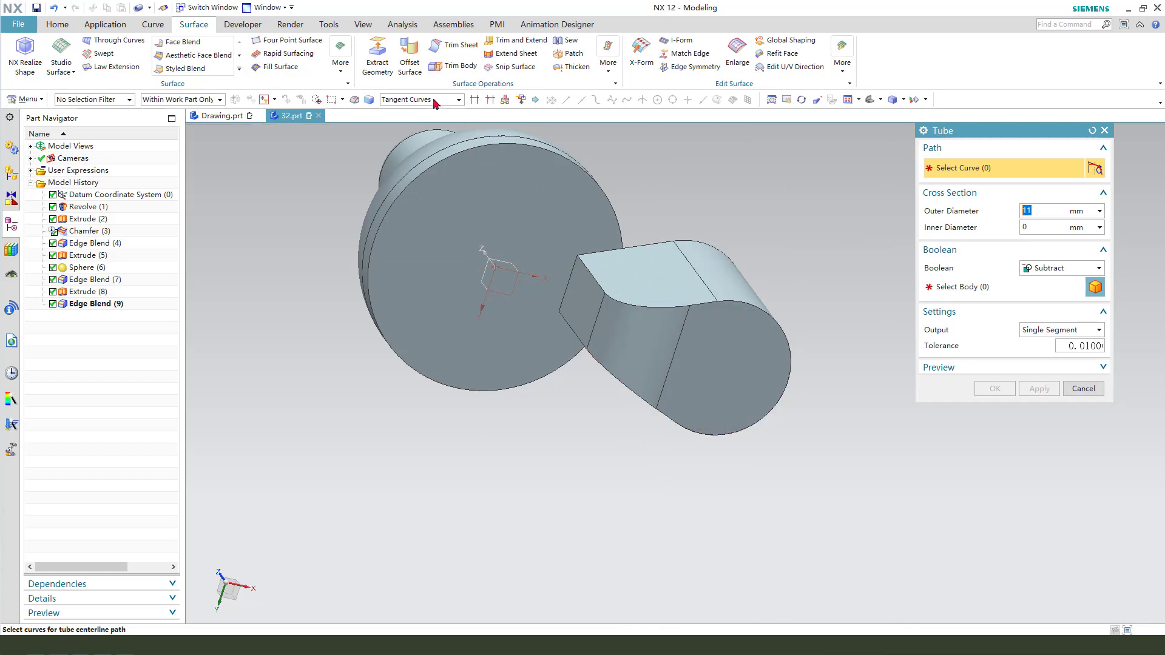
{"action": "left_click_drag", "start_coordinate": [452, 81], "coordinate": [402, 79]}
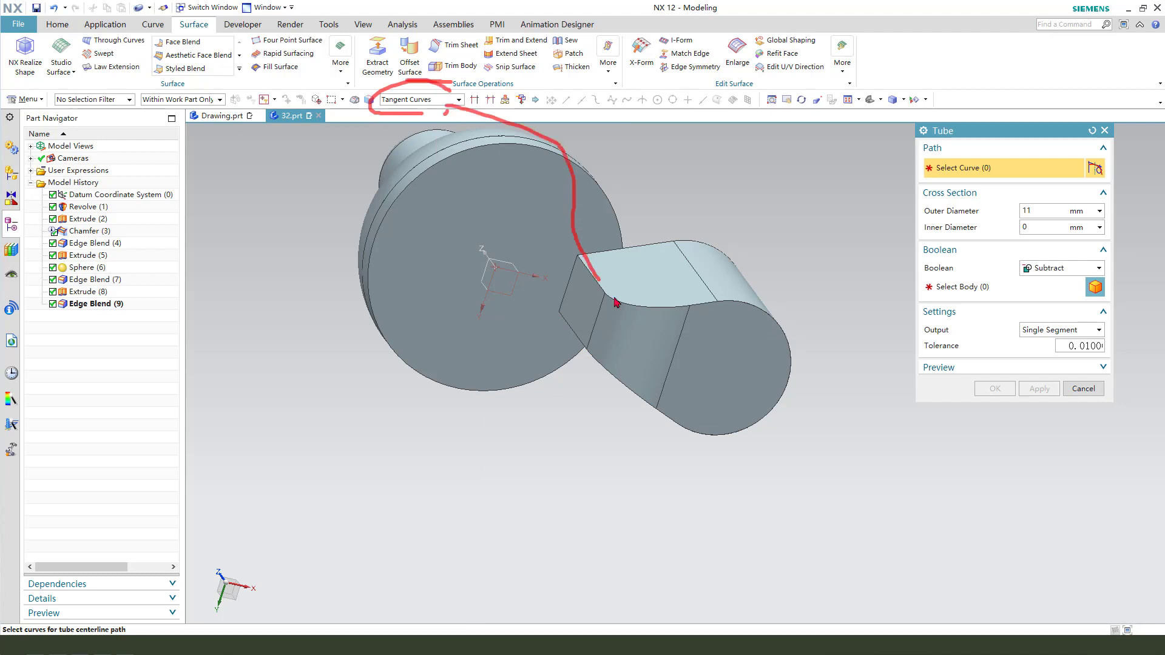
{"action": "key", "text": "Escape"}
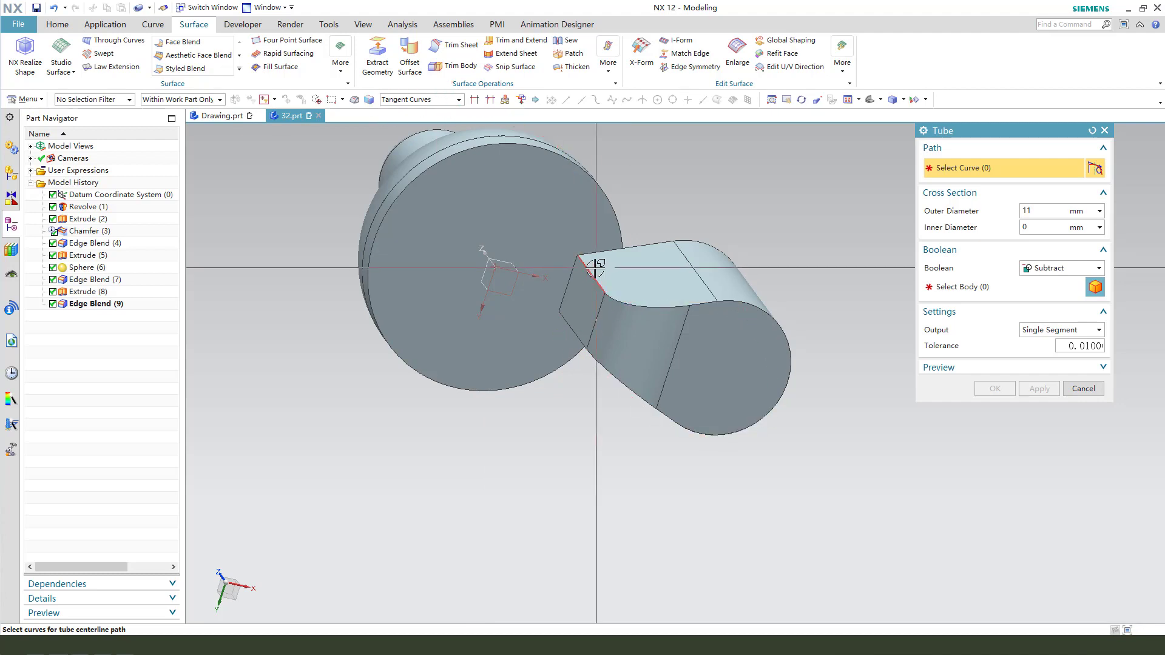
{"action": "left_click", "coordinate": [708, 298]}
- Create the tube with a 6 mm outer diameter and unite it with the dome body
{"action": "left_click", "coordinate": [1037, 212]}
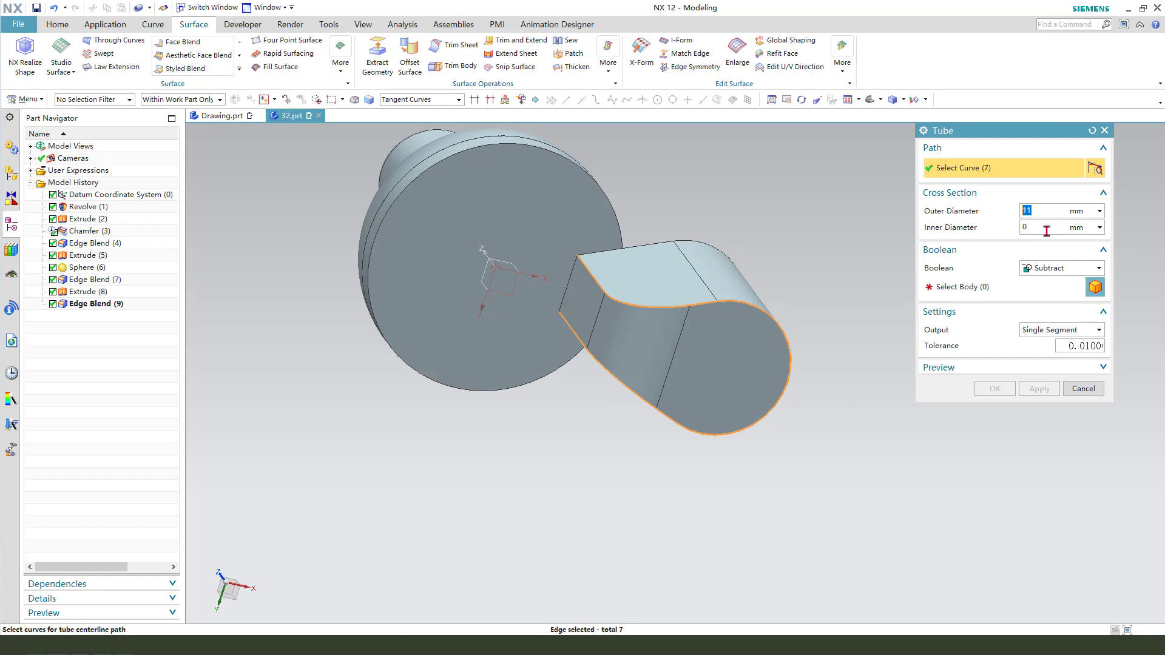
{"action": "left_click", "coordinate": [1057, 271]}
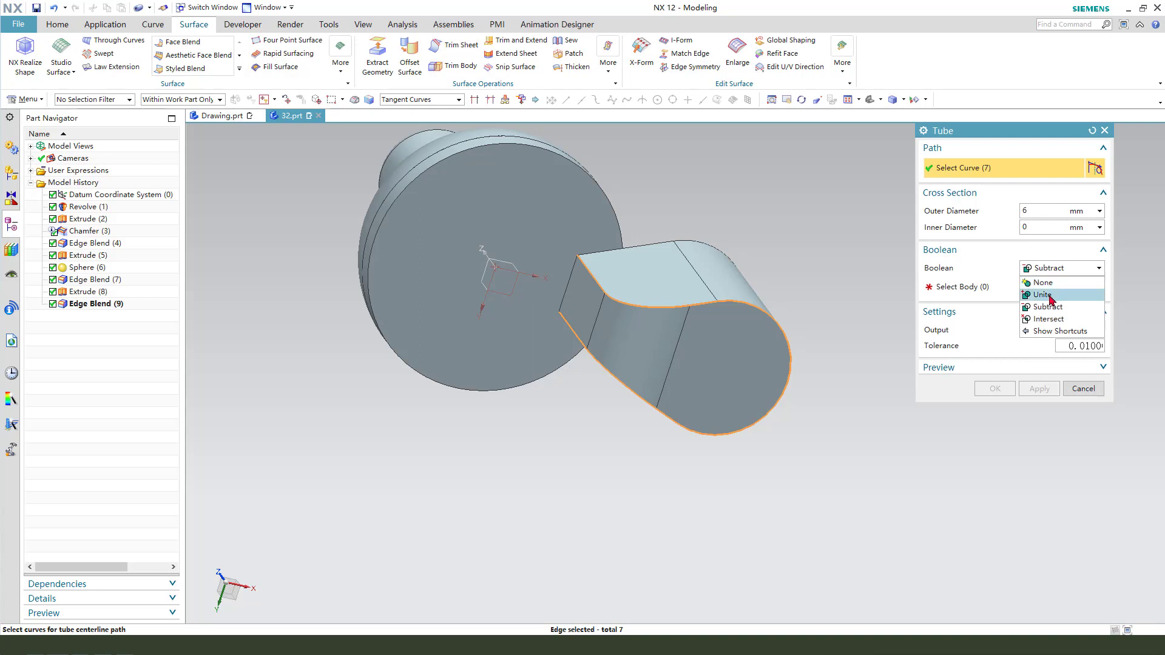
{"action": "left_click", "coordinate": [1054, 295]}
{"action": "left_click", "coordinate": [558, 210]}
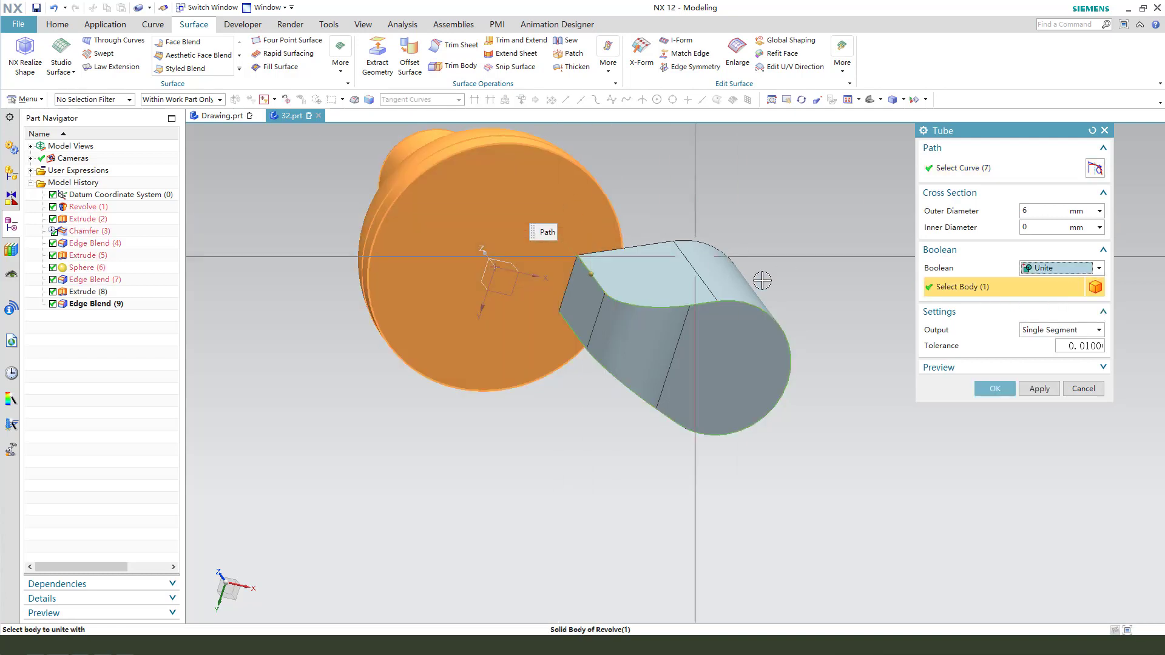
{"action": "left_click", "coordinate": [995, 389]}
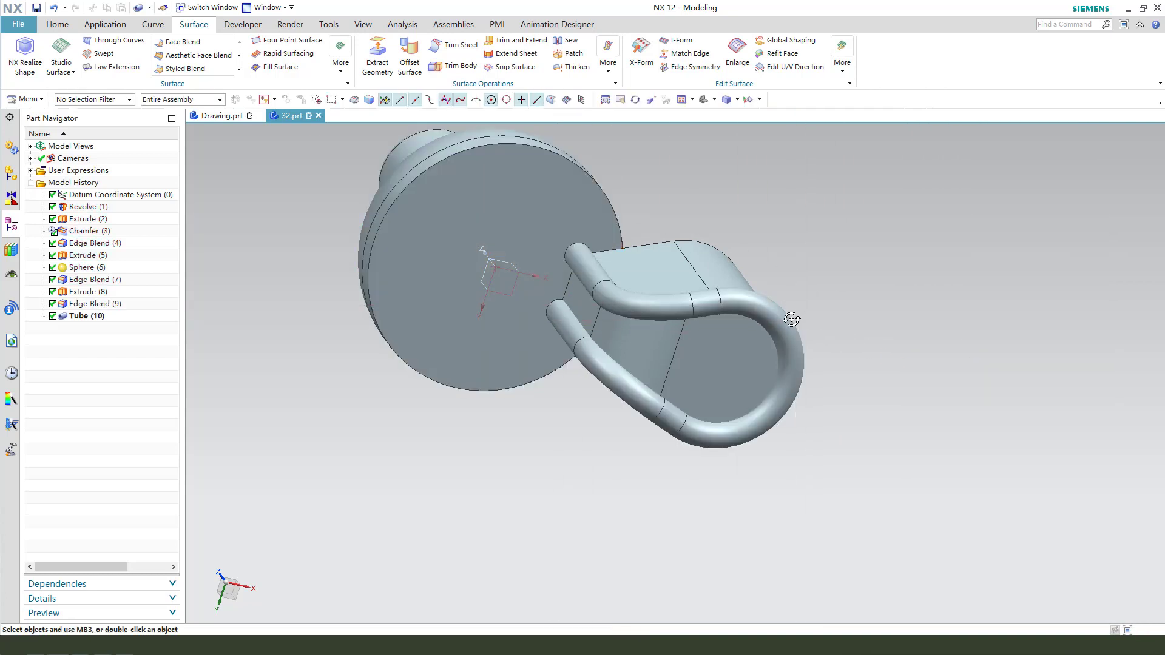
- Remove the extruded helper block with Delete Body, keeping the dome and its tube loop
{"action": "middle_click_drag", "start_coordinate": [793, 318], "coordinate": [807, 333]}
{"action": "left_click", "coordinate": [57, 24]}
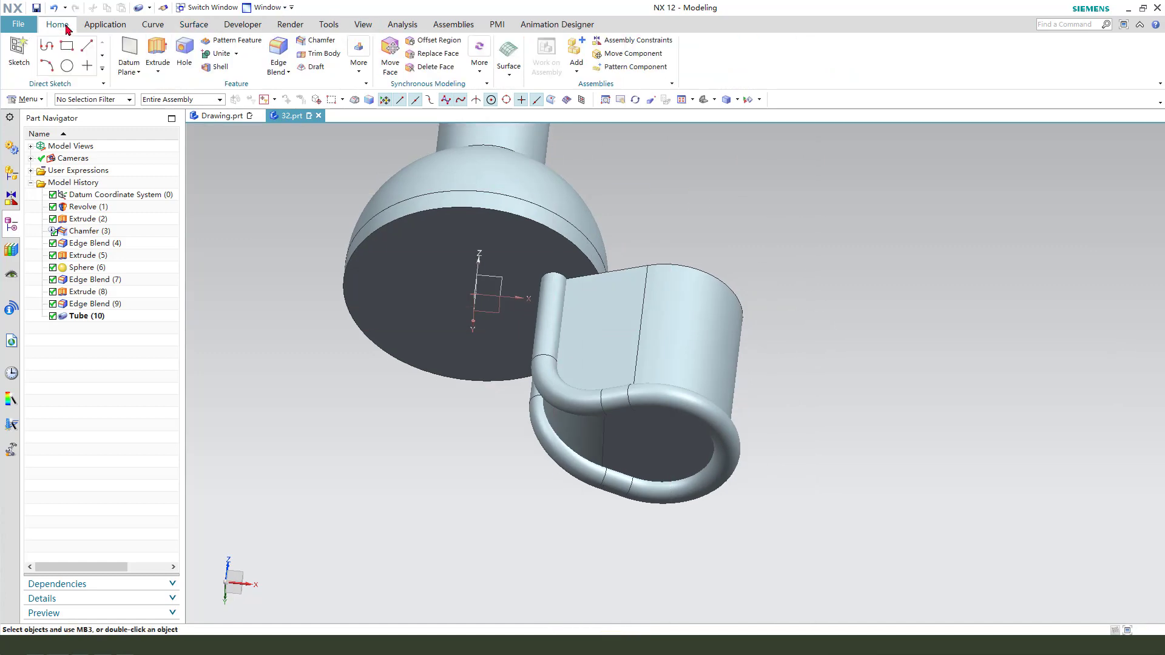
{"action": "left_click", "coordinate": [359, 64]}
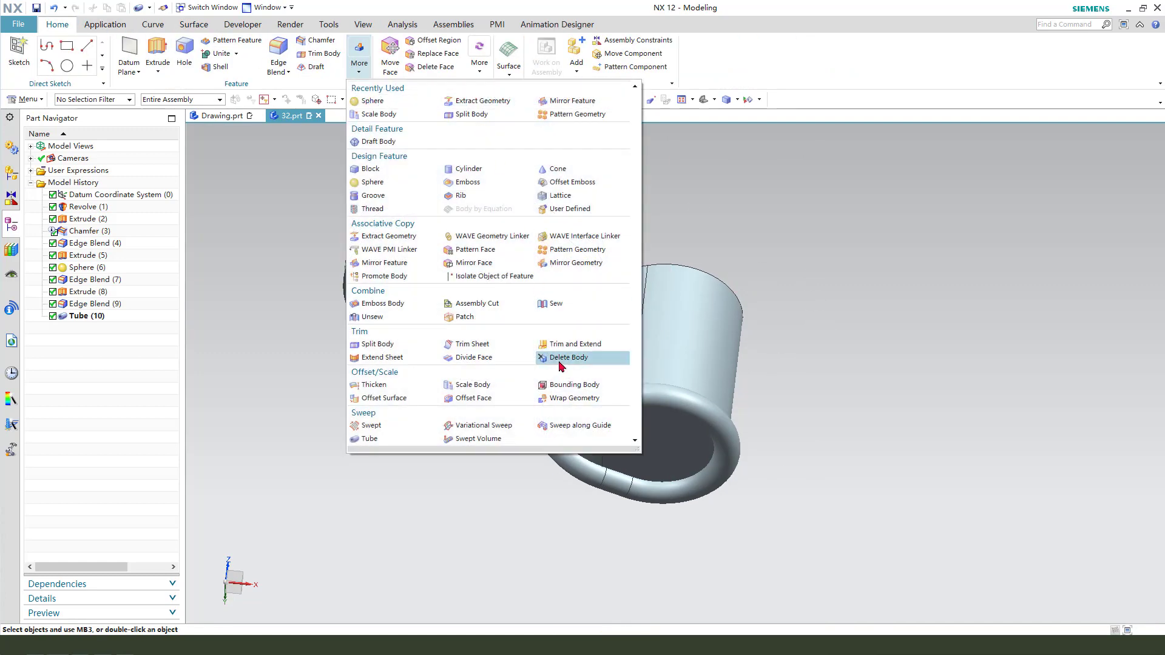
{"action": "left_click", "coordinate": [564, 358]}
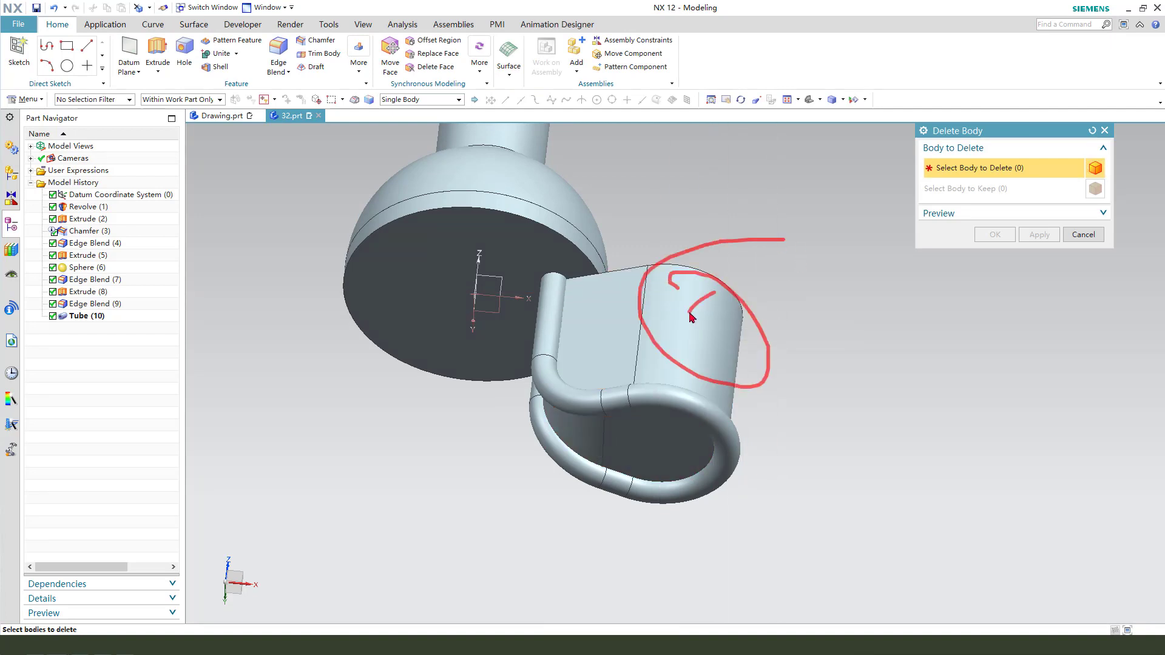
{"action": "left_click", "coordinate": [713, 327]}
{"action": "left_click", "coordinate": [995, 234]}
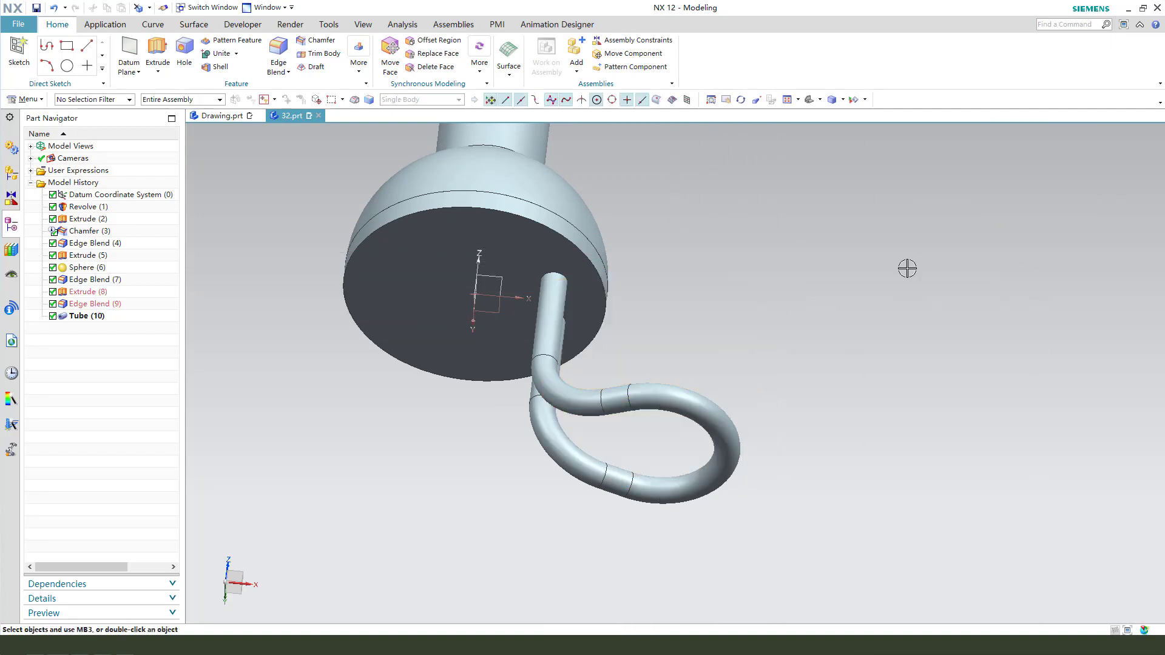
- Start a circular Pattern Feature of the tube loop, rotating about the vertical Z axis through the point 0, 0, 0
{"action": "middle_click_drag", "start_coordinate": [908, 268], "coordinate": [354, 380]}
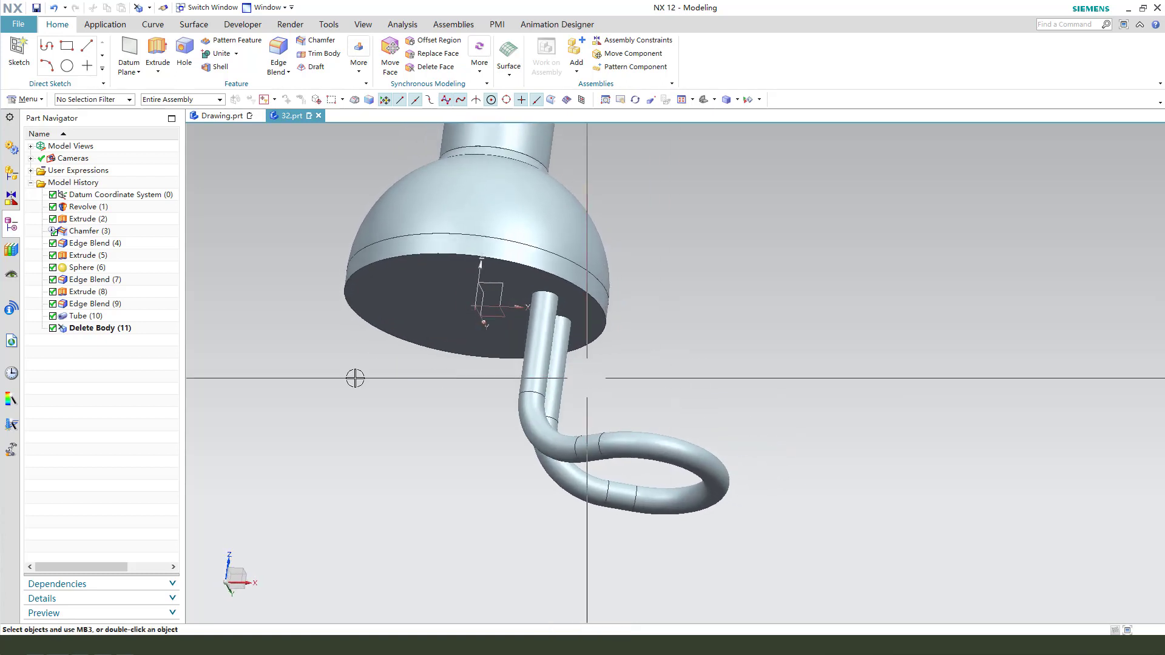
{"action": "left_click", "coordinate": [85, 316]}
{"action": "key", "text": "ctrl+f"}
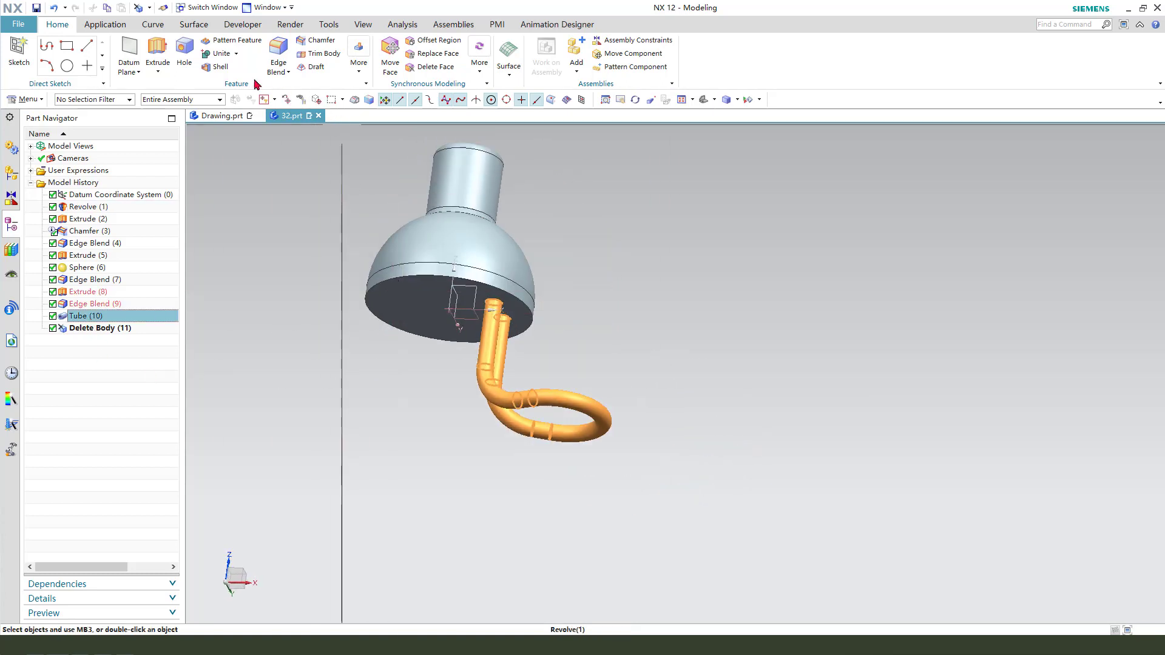
{"action": "left_click", "coordinate": [225, 41]}
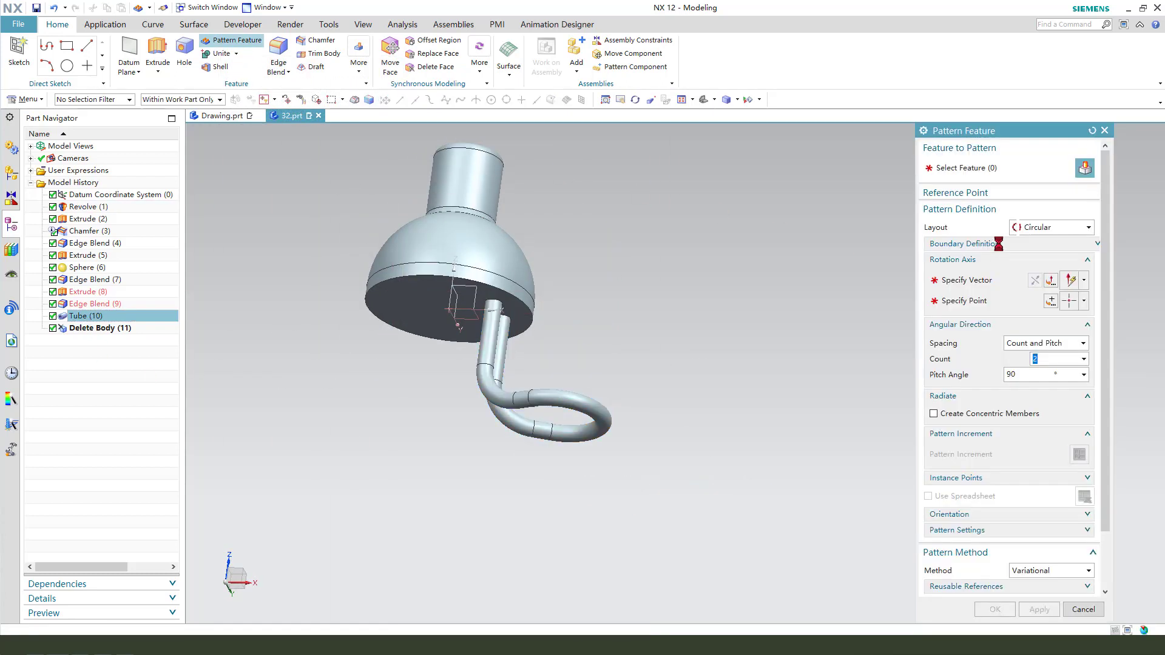
{"action": "left_click", "coordinate": [1002, 282]}
{"action": "scroll", "coordinate": [569, 334], "scroll_direction": "down", "scroll_amount": 2}
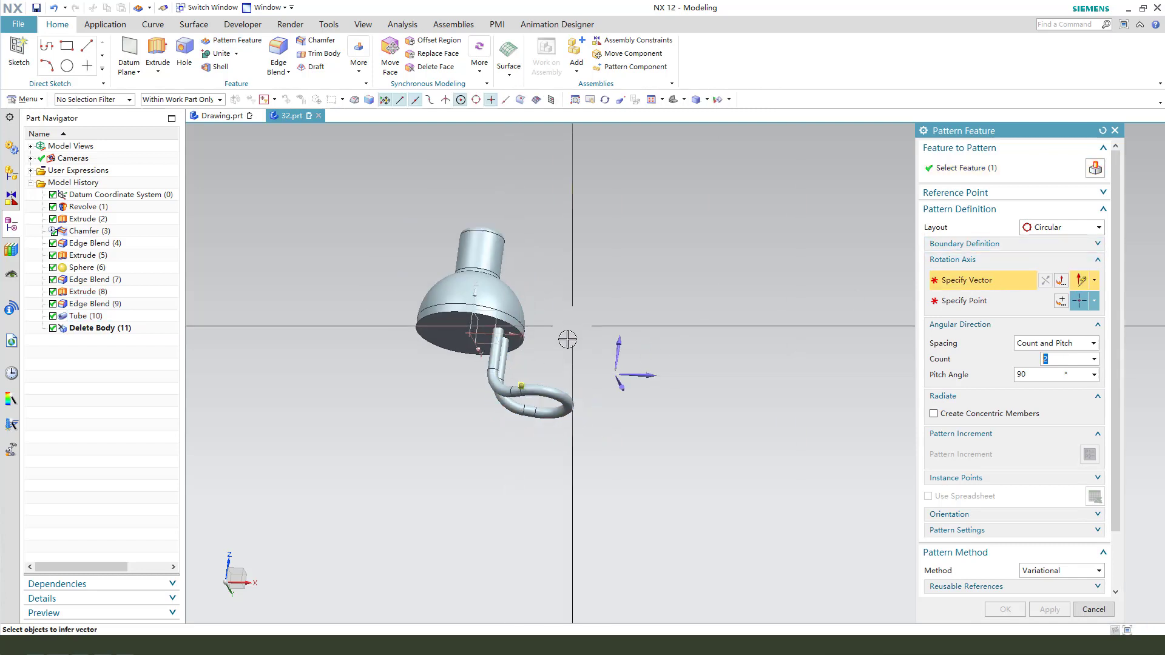
{"action": "middle_click_drag", "start_coordinate": [566, 338], "coordinate": [611, 306]}
{"action": "left_click", "coordinate": [628, 320]}
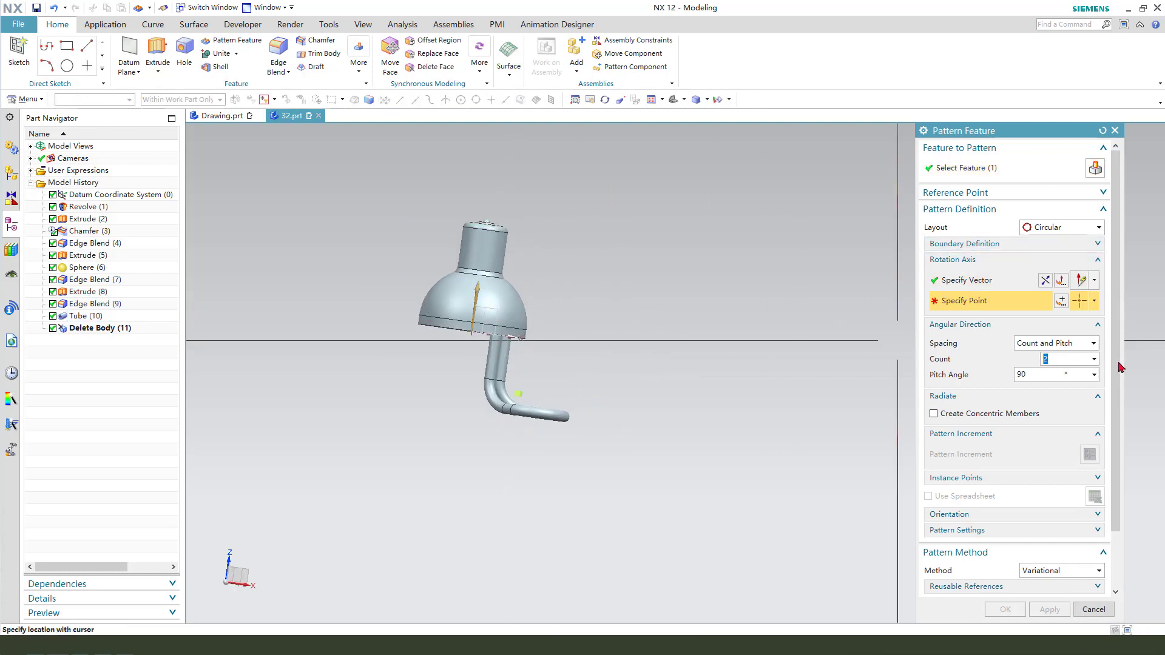
{"action": "middle_click_drag", "start_coordinate": [815, 364], "coordinate": [726, 322]}
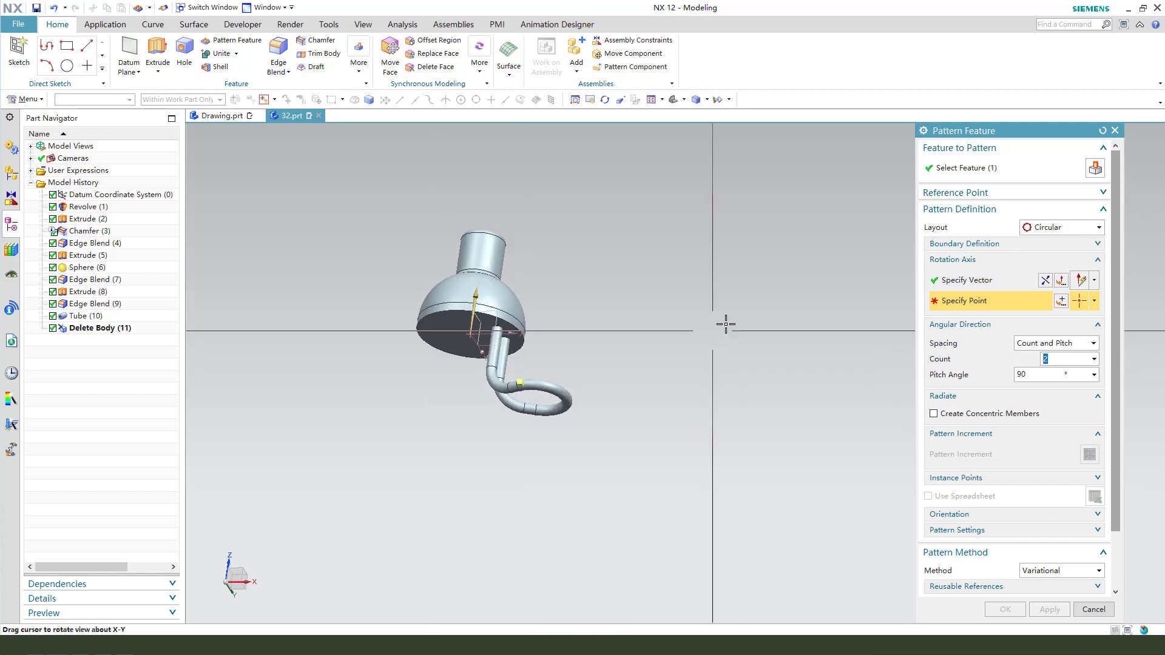
{"action": "left_click", "coordinate": [1061, 301]}
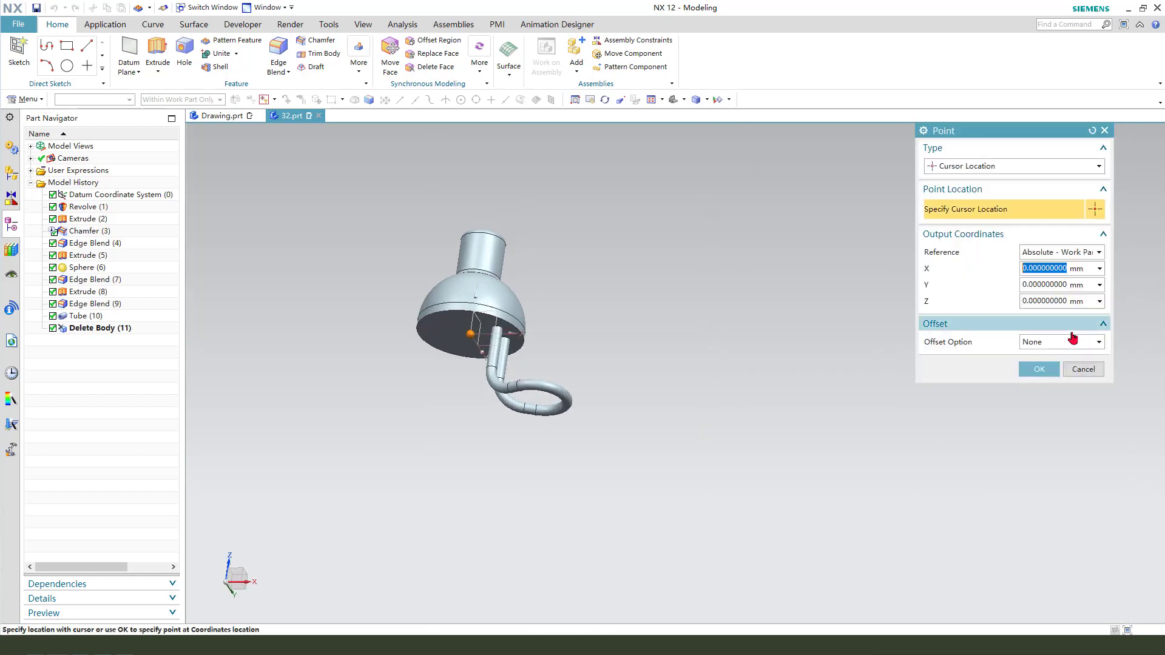
{"action": "left_click", "coordinate": [1047, 374]}
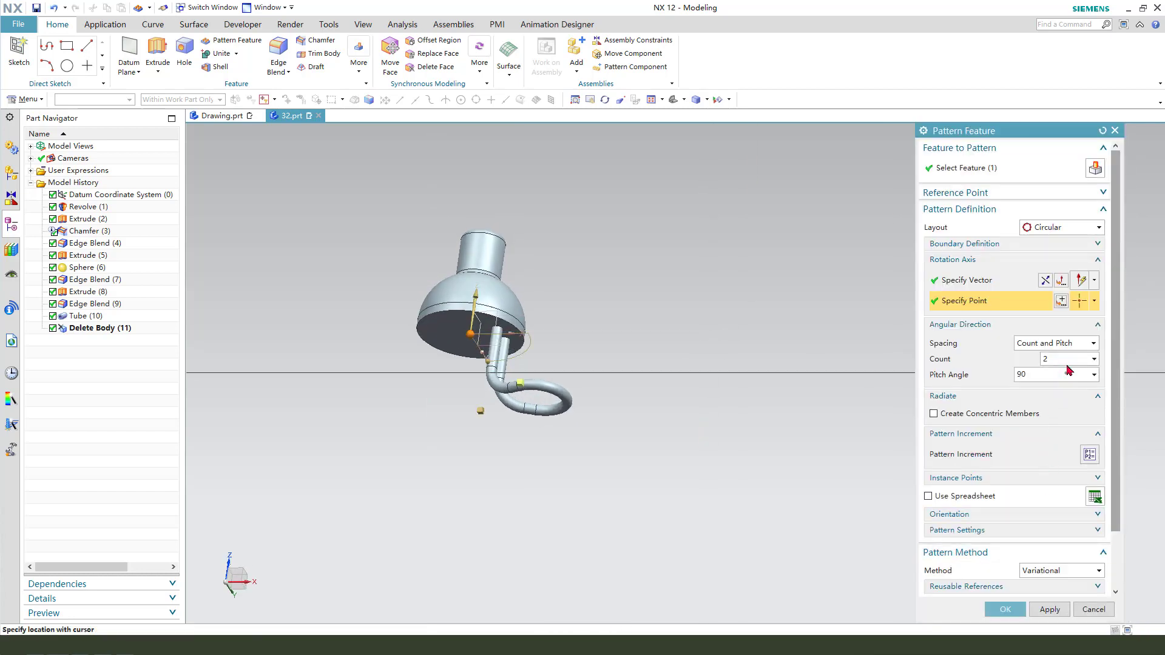
- Set the pattern spacing to Count and Span with a count of 5 over 360°, and create the pattern
{"action": "left_click", "coordinate": [1058, 344]}
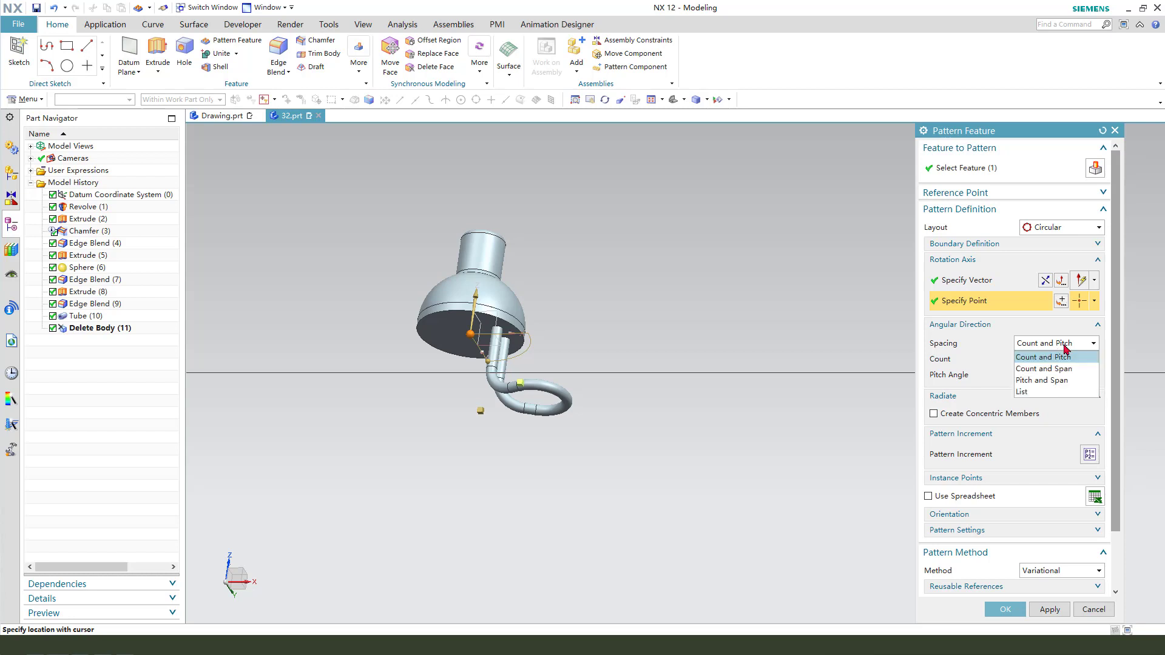
{"action": "left_click", "coordinate": [1062, 368]}
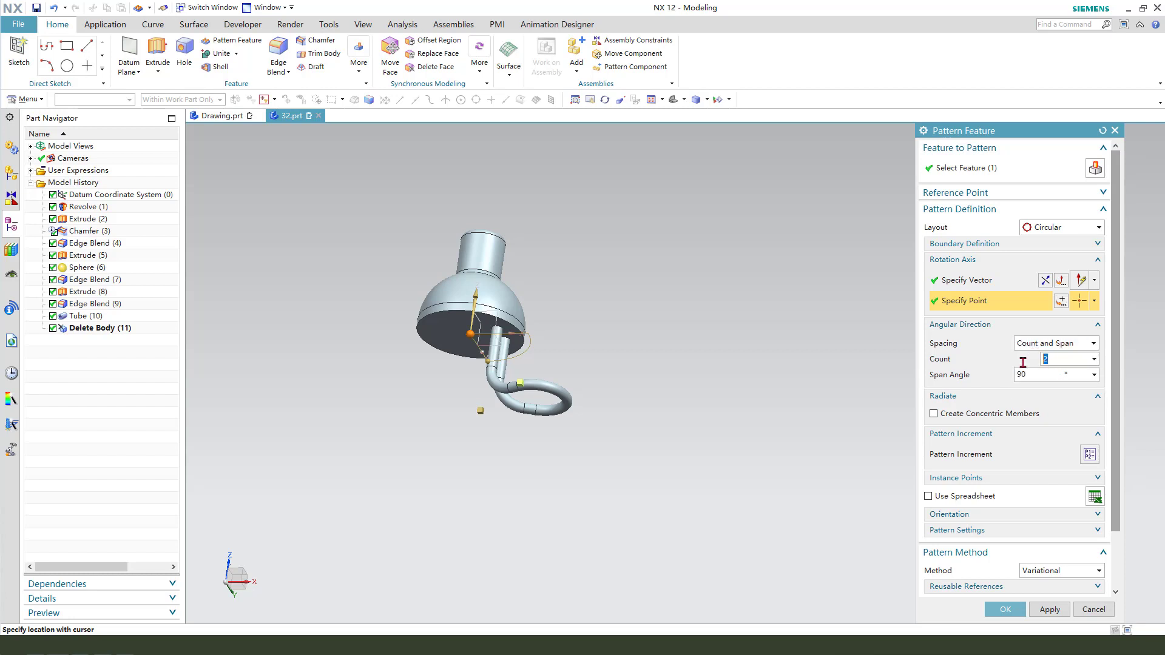
{"action": "key", "text": "Return"}
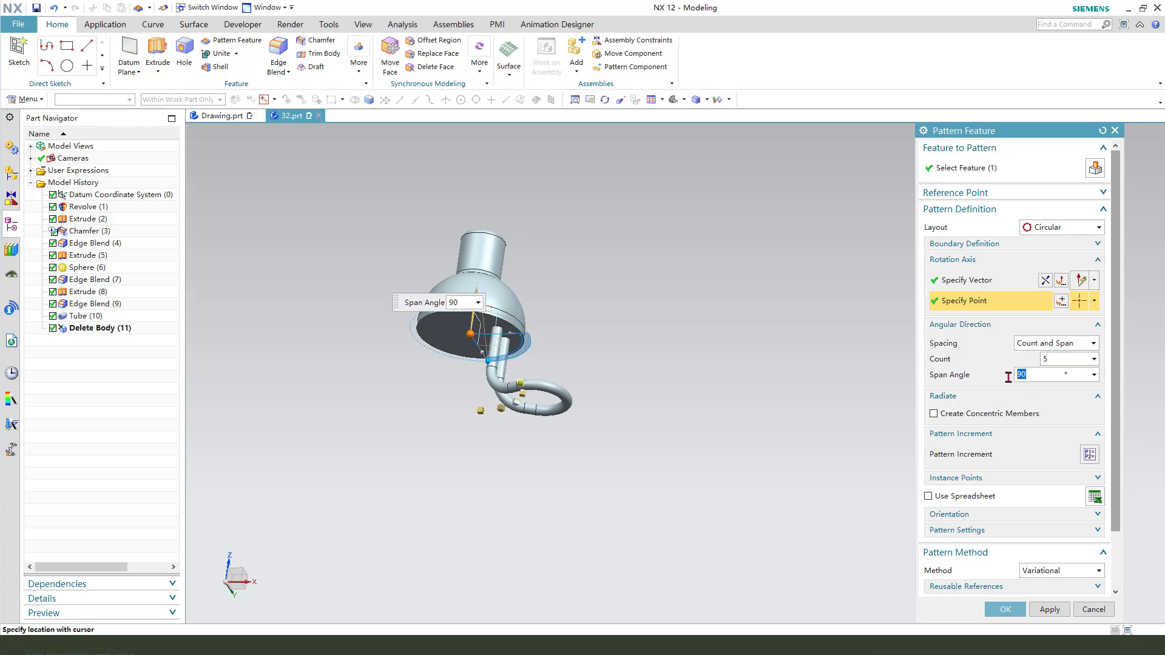
{"action": "type", "text": "360"}
{"action": "key", "text": "Return"}
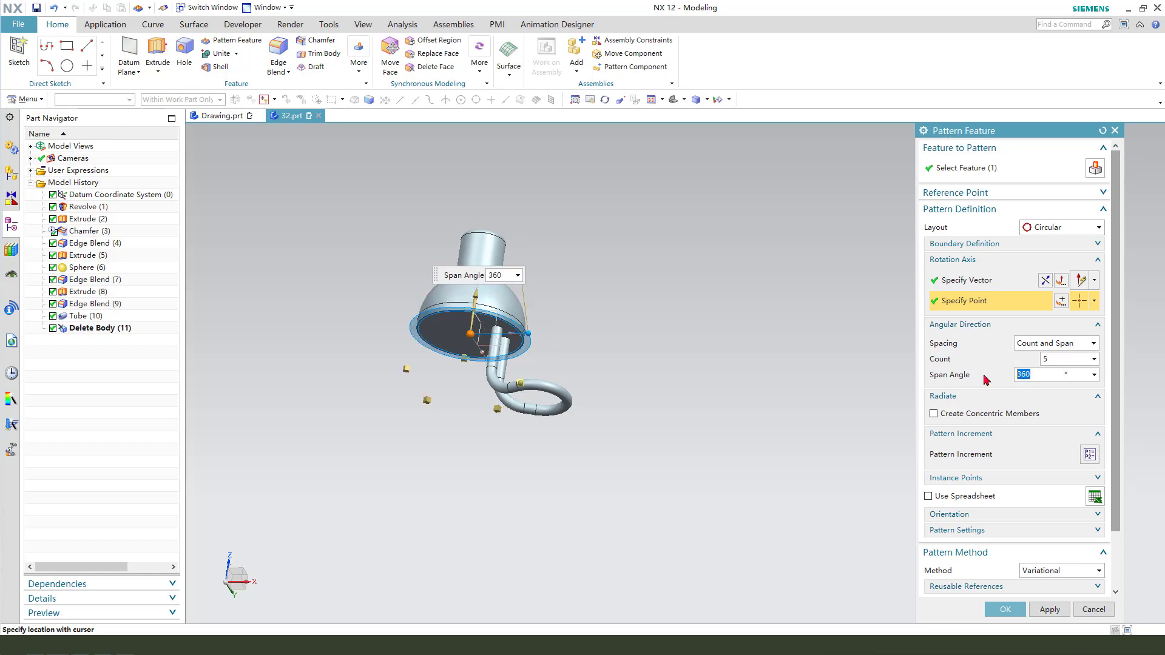
{"action": "left_click", "coordinate": [1008, 609]}
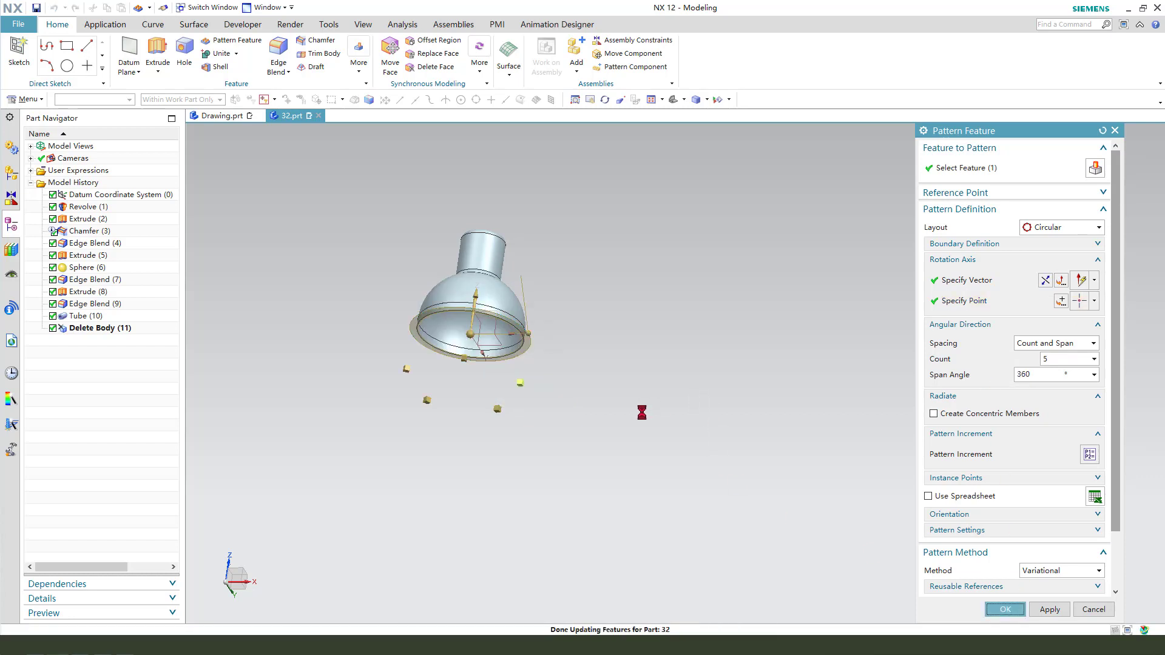
- Hide the datum coordinate system in the model view
{"action": "middle_click_drag", "start_coordinate": [576, 428], "coordinate": [531, 334]}
{"action": "scroll", "coordinate": [486, 387], "scroll_direction": "up", "scroll_amount": 1}
{"action": "left_click", "coordinate": [483, 299]}
{"action": "key", "text": "ctrl+b"}
- Compare the dome's lower rim with the enlarged groove detail in Drawing.prt and read its height, position and depth dimensions
{"action": "scroll", "coordinate": [495, 366], "scroll_direction": "up", "scroll_amount": 1}
{"action": "scroll", "coordinate": [540, 325], "scroll_direction": "up", "scroll_amount": 4}
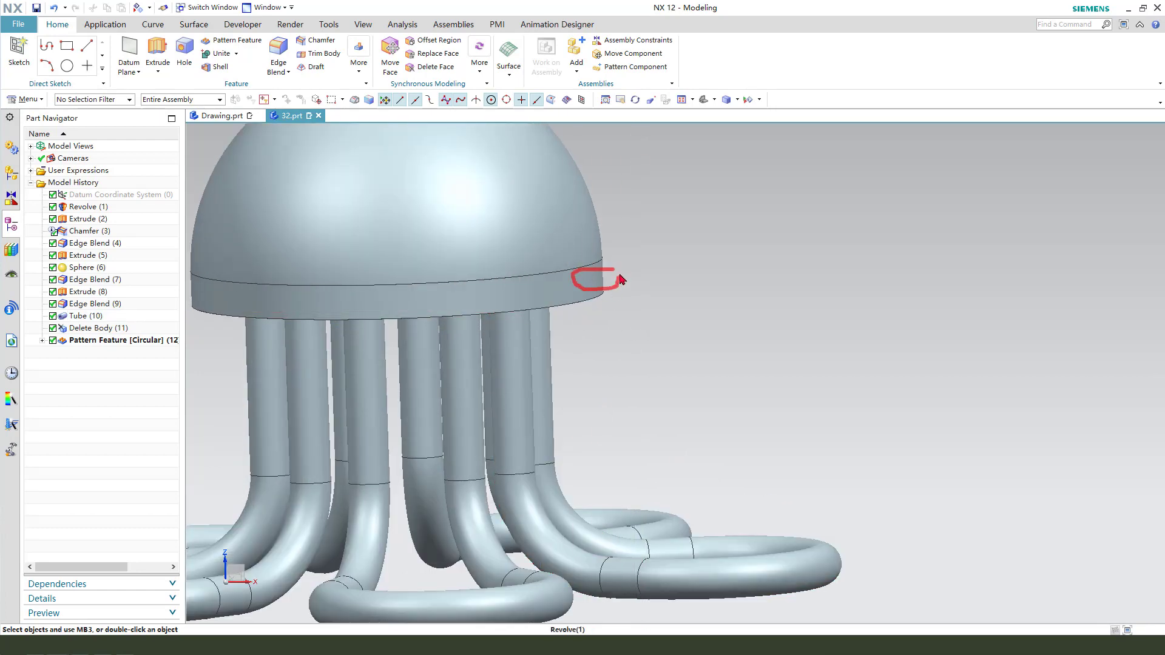
{"action": "key", "text": "Escape"}
{"action": "left_click", "coordinate": [227, 117]}
{"action": "scroll", "coordinate": [743, 385], "scroll_direction": "down", "scroll_amount": 4}
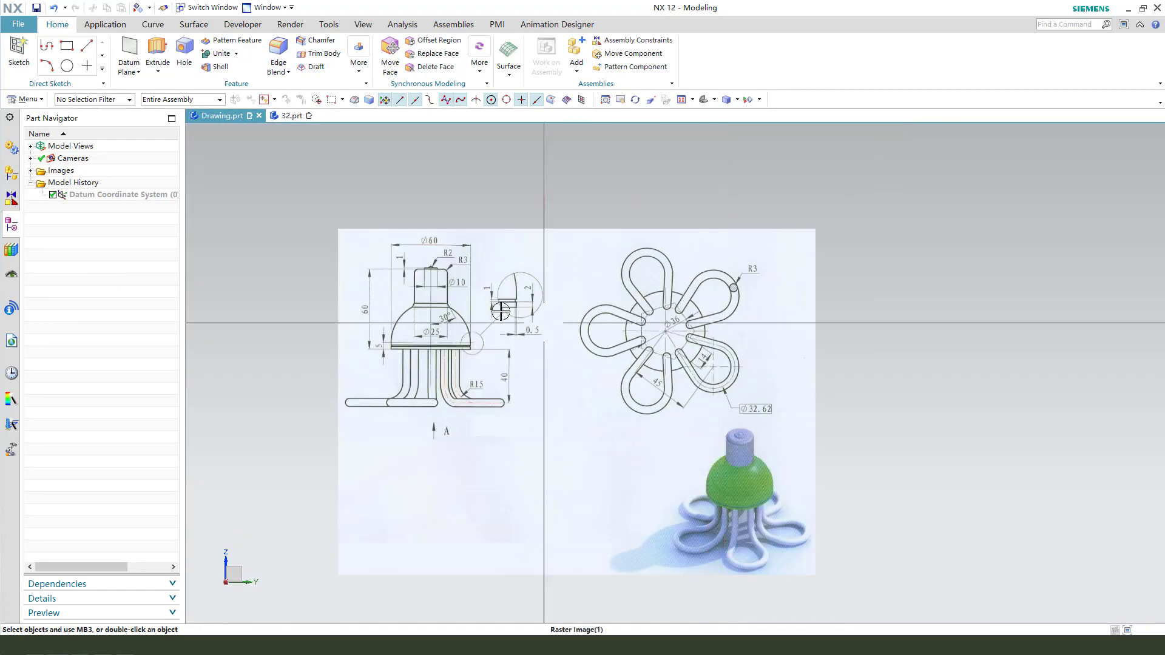
{"action": "scroll", "coordinate": [452, 310], "scroll_direction": "up", "scroll_amount": 4}
{"action": "scroll", "coordinate": [499, 456], "scroll_direction": "up", "scroll_amount": 2}
{"action": "scroll", "coordinate": [538, 435], "scroll_direction": "down", "scroll_amount": 2}
{"action": "scroll", "coordinate": [587, 307], "scroll_direction": "up", "scroll_amount": 1}
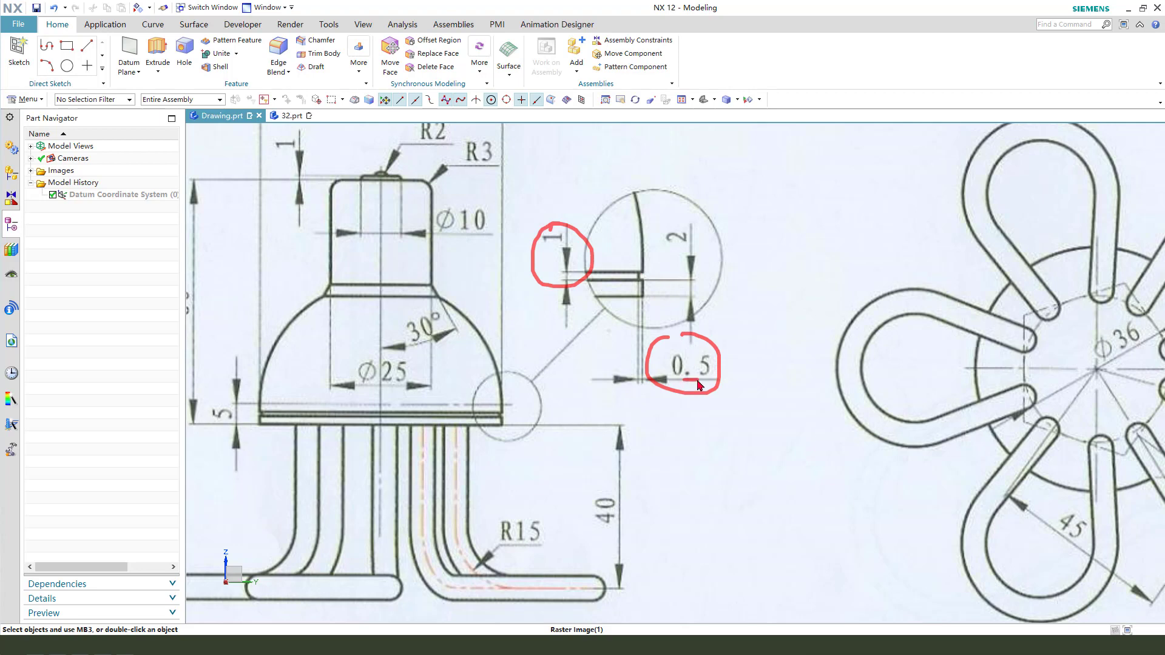
{"action": "key", "text": "Escape"}
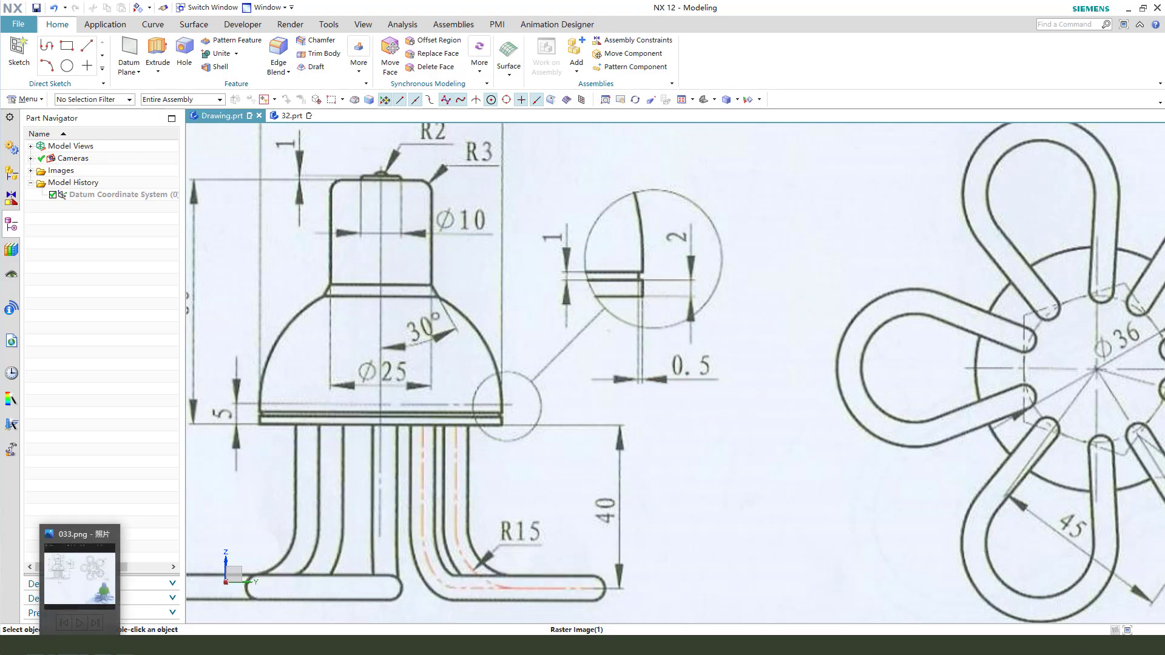
- Return to 32.prt and start an extrusion of the dome's circular bottom edge, from 2 mm to 3 mm upward
{"action": "left_click", "coordinate": [279, 121]}
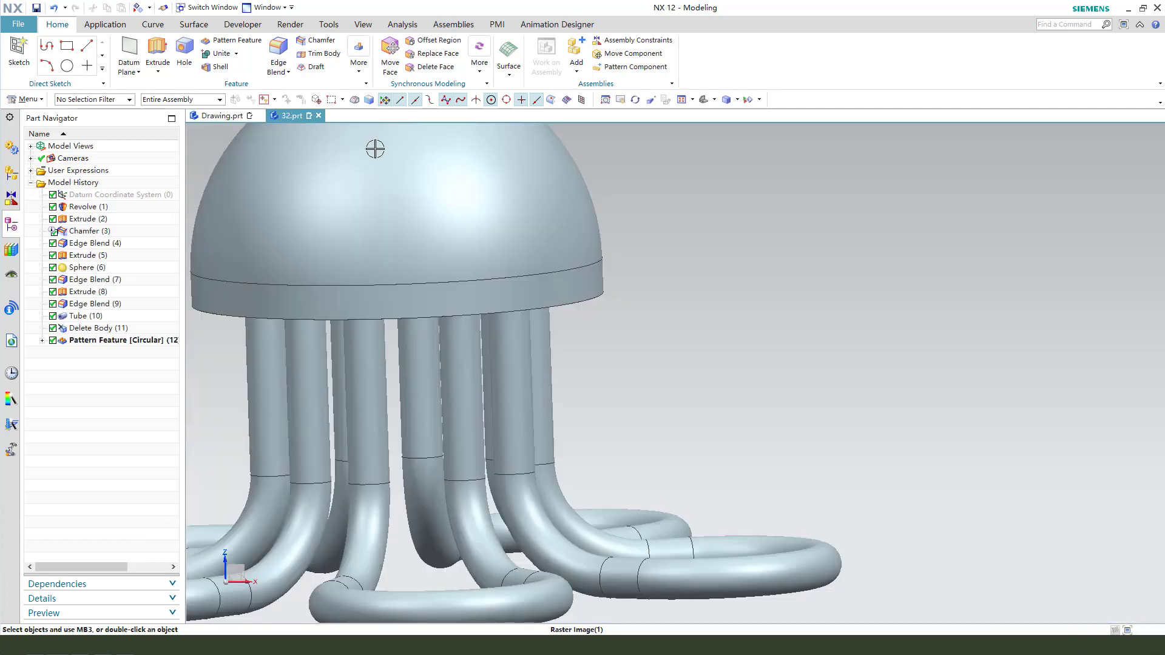
{"action": "scroll", "coordinate": [674, 346], "scroll_direction": "down", "scroll_amount": 3}
{"action": "middle_click_drag", "start_coordinate": [689, 351], "coordinate": [698, 303]}
{"action": "scroll", "coordinate": [718, 301], "scroll_direction": "up", "scroll_amount": 2}
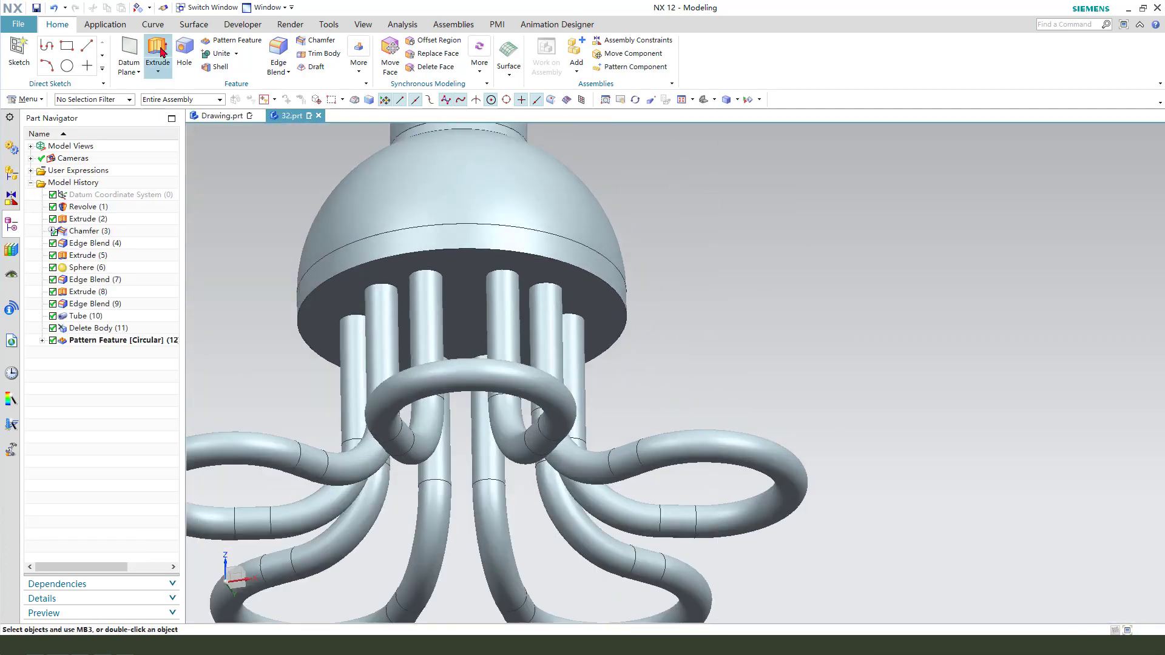
{"action": "left_click", "coordinate": [158, 51]}
{"action": "left_click", "coordinate": [614, 289]}
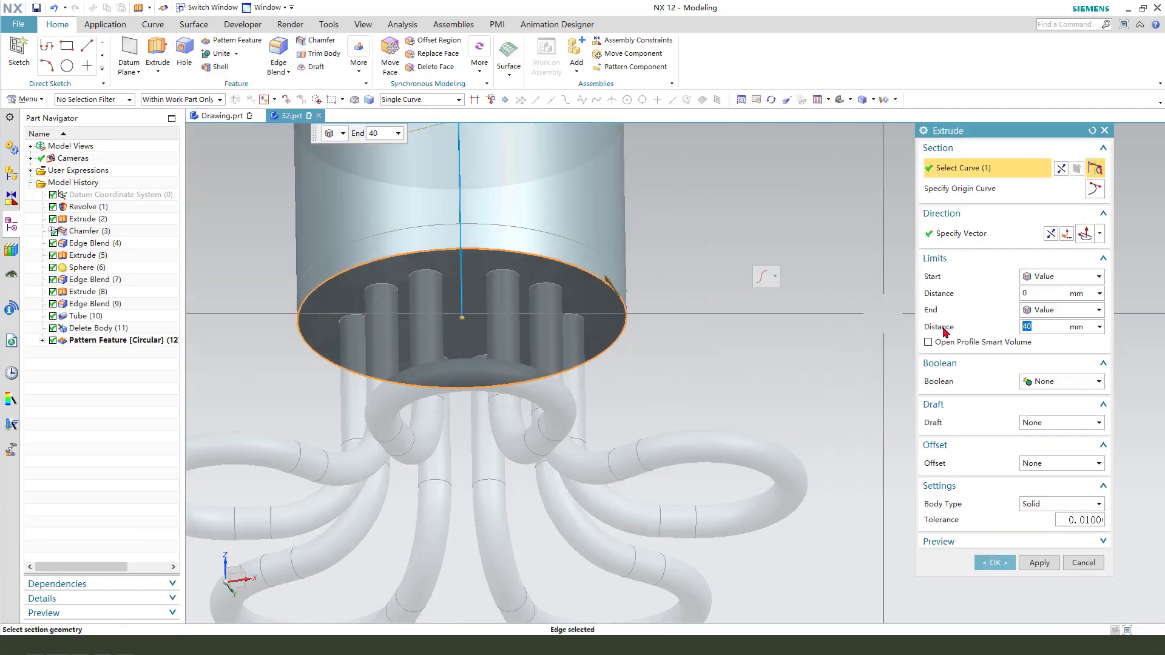
{"action": "left_click", "coordinate": [1059, 327]}
{"action": "type", "text": "3"}
{"action": "key", "text": "Return"}
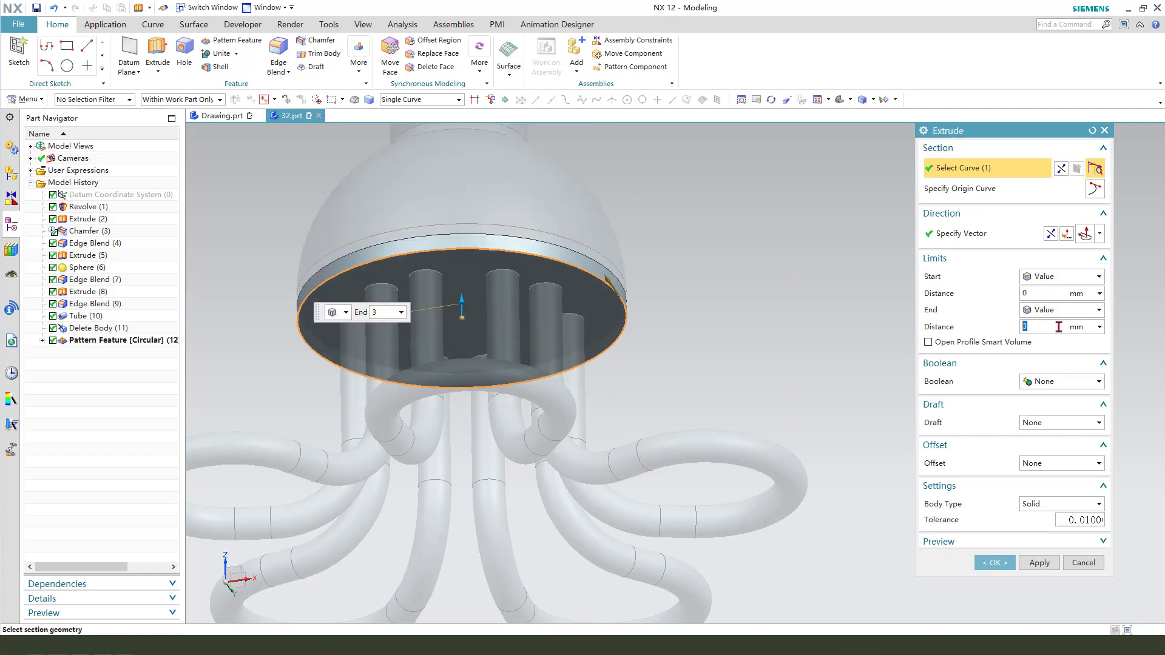
{"action": "left_click", "coordinate": [1039, 296]}
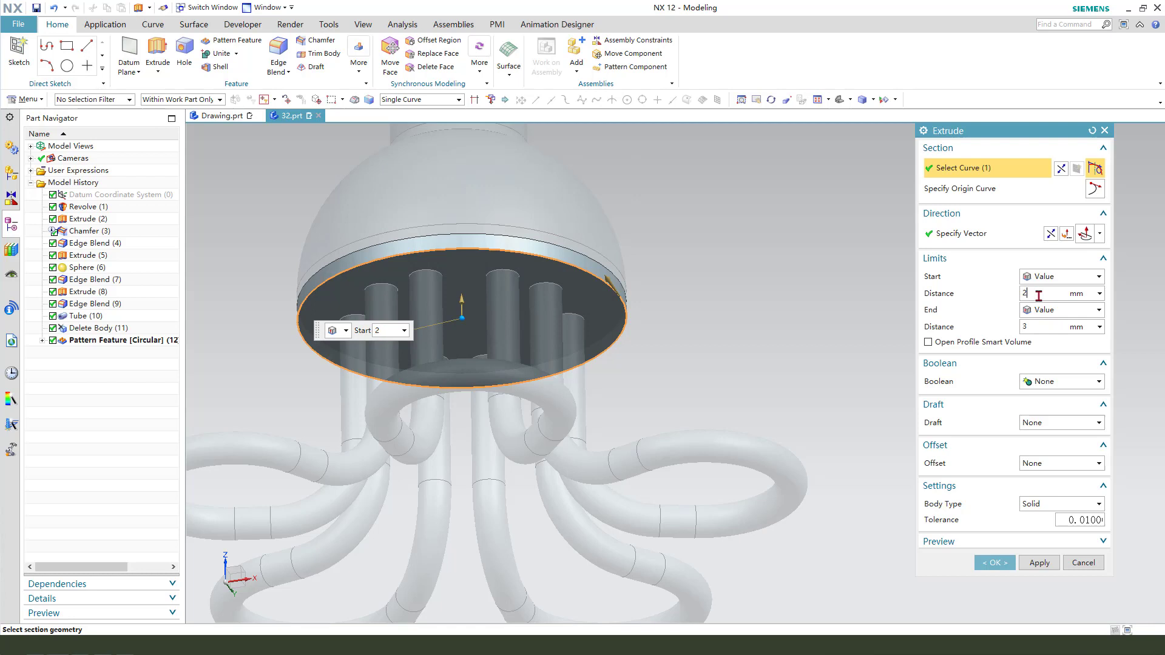
{"action": "type", "text": "2"}
{"action": "key", "text": "Return"}
{"action": "middle_click_drag", "start_coordinate": [736, 294], "coordinate": [758, 322]}
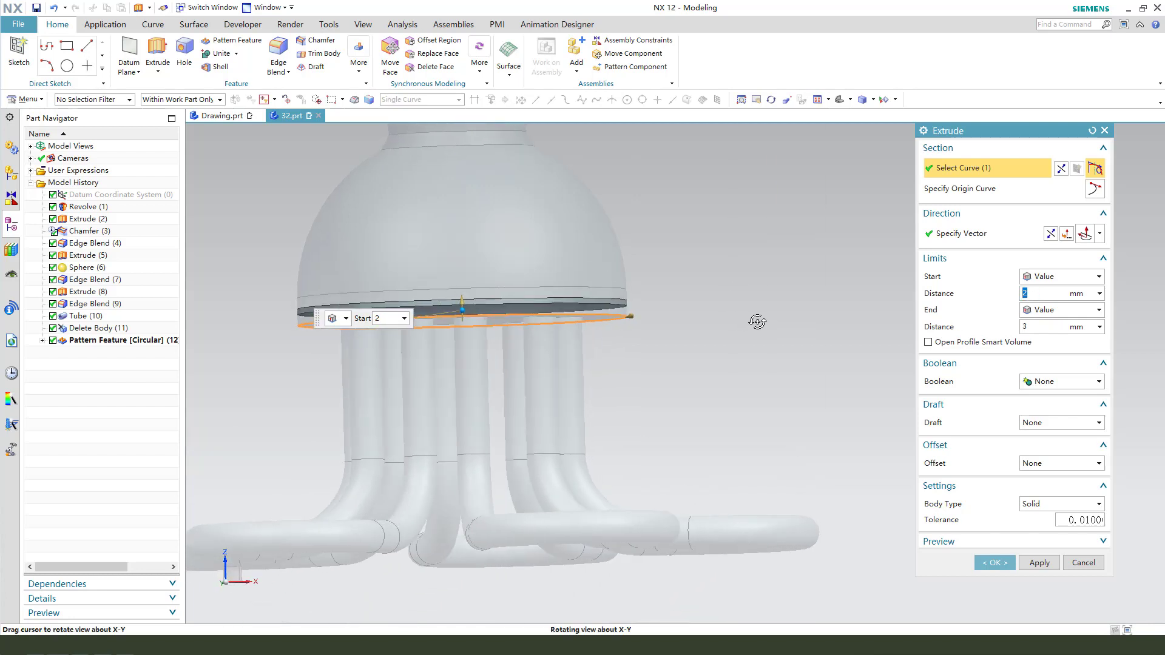
- Give the extrusion a two-sided offset from -0.5 mm to 16 mm and subtract it to cut the rim groove
{"action": "left_click", "coordinate": [1056, 464]}
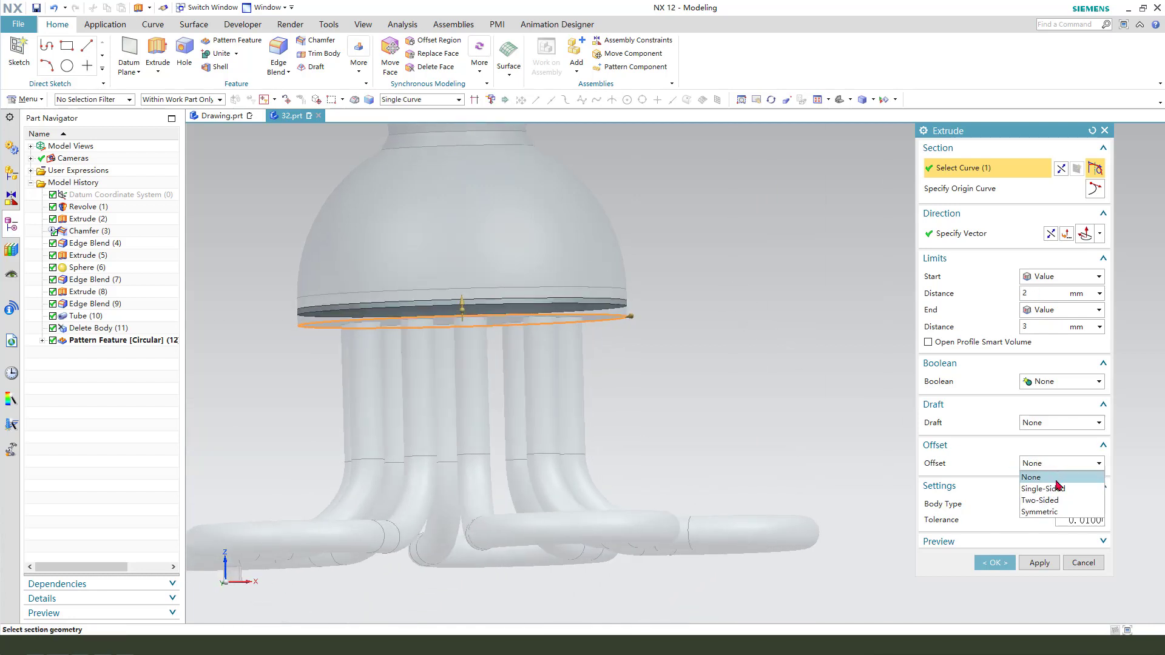
{"action": "left_click", "coordinate": [1057, 503]}
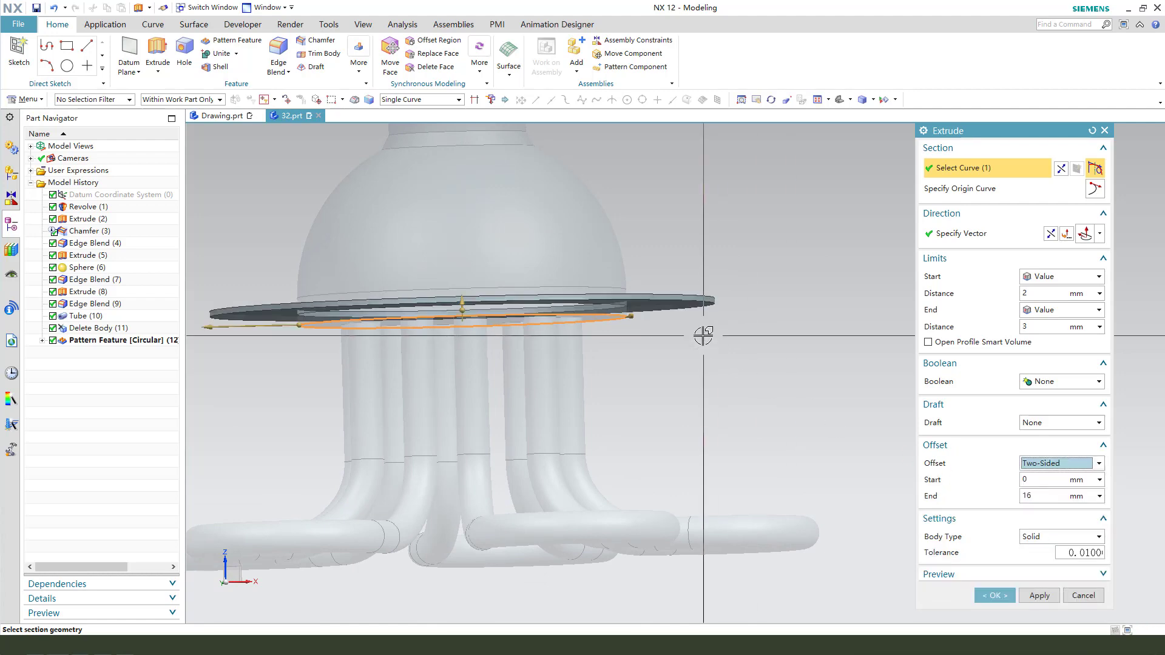
{"action": "middle_click_drag", "start_coordinate": [702, 335], "coordinate": [722, 374]}
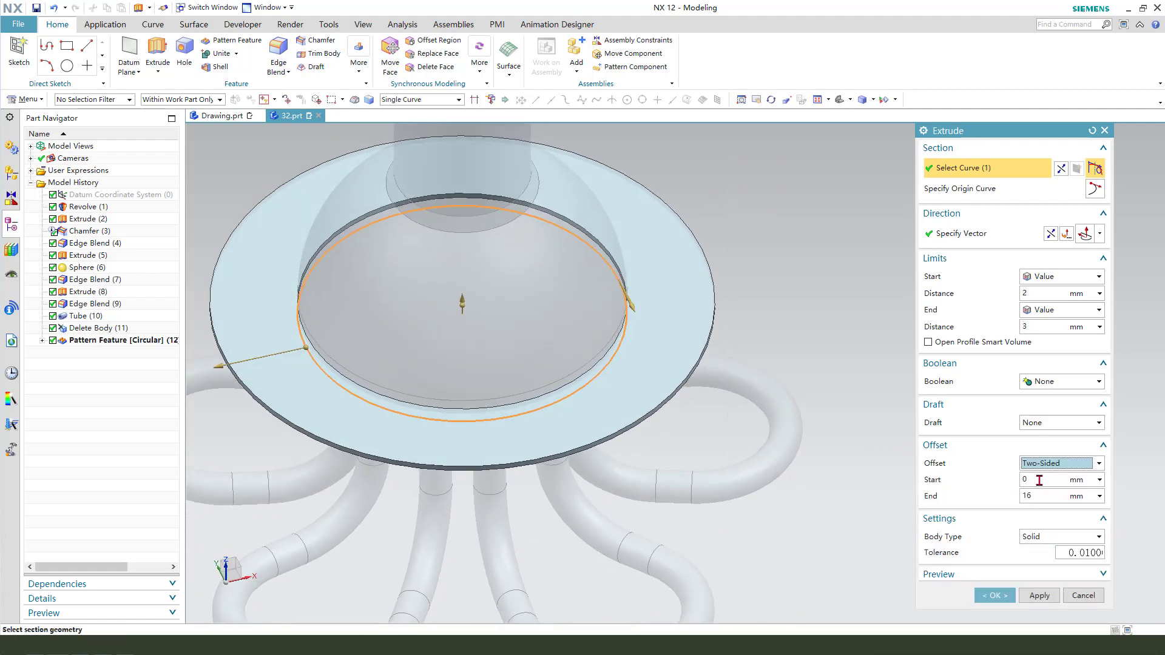
{"action": "left_click", "coordinate": [1024, 480]}
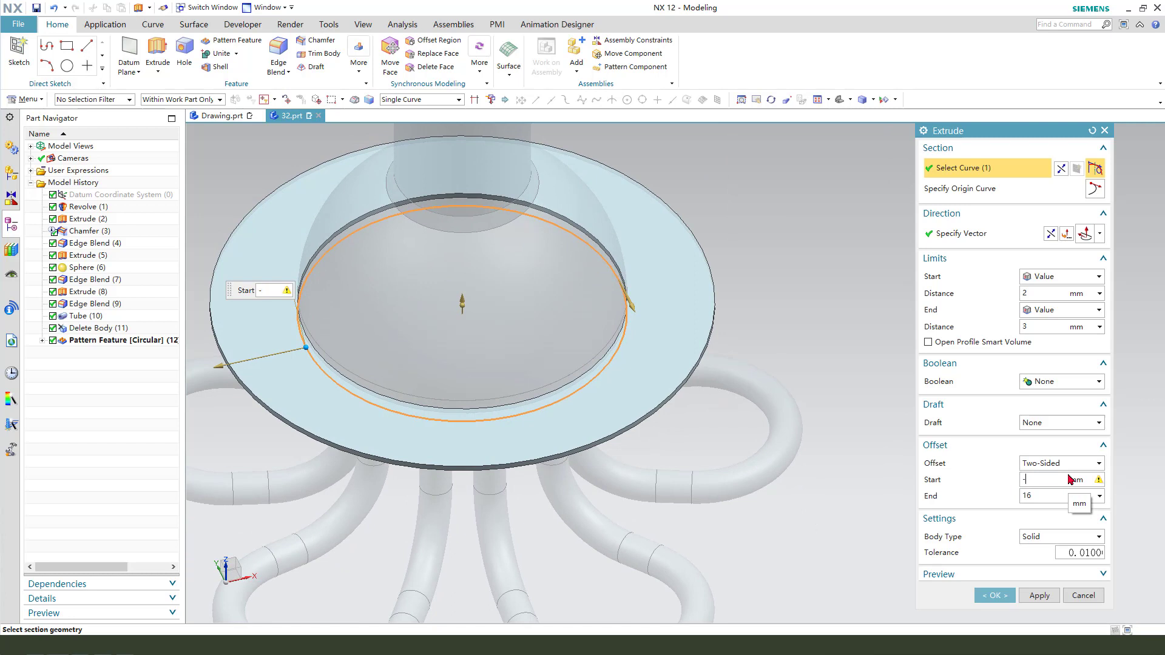
{"action": "key", "text": "Return"}
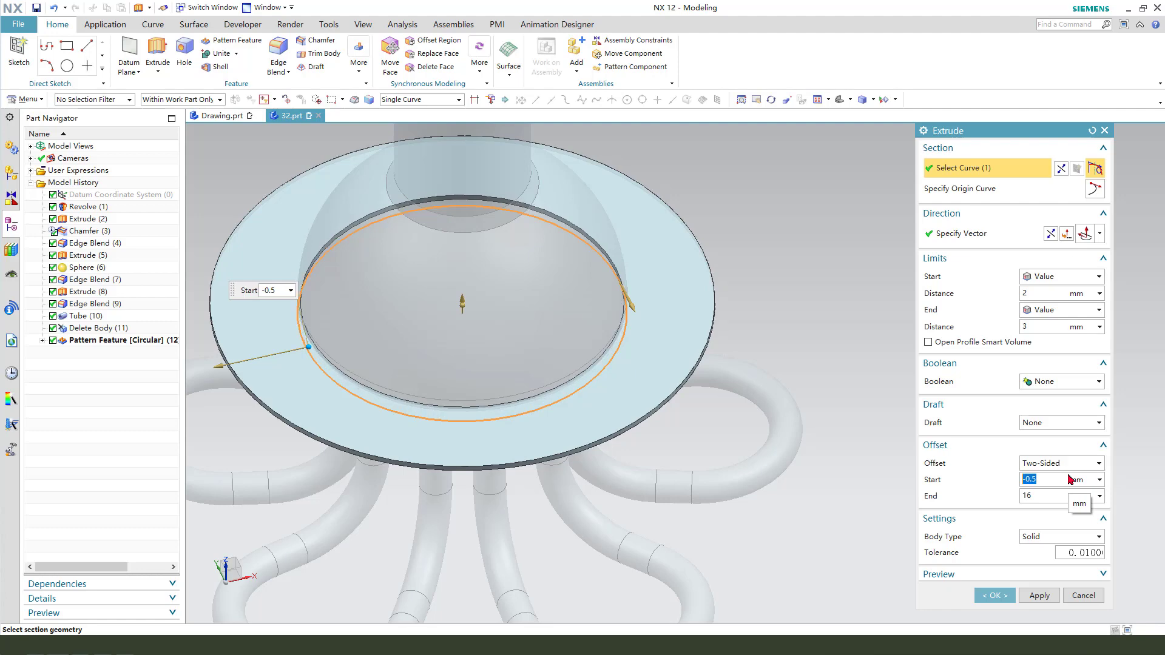
{"action": "left_click", "coordinate": [1049, 384]}
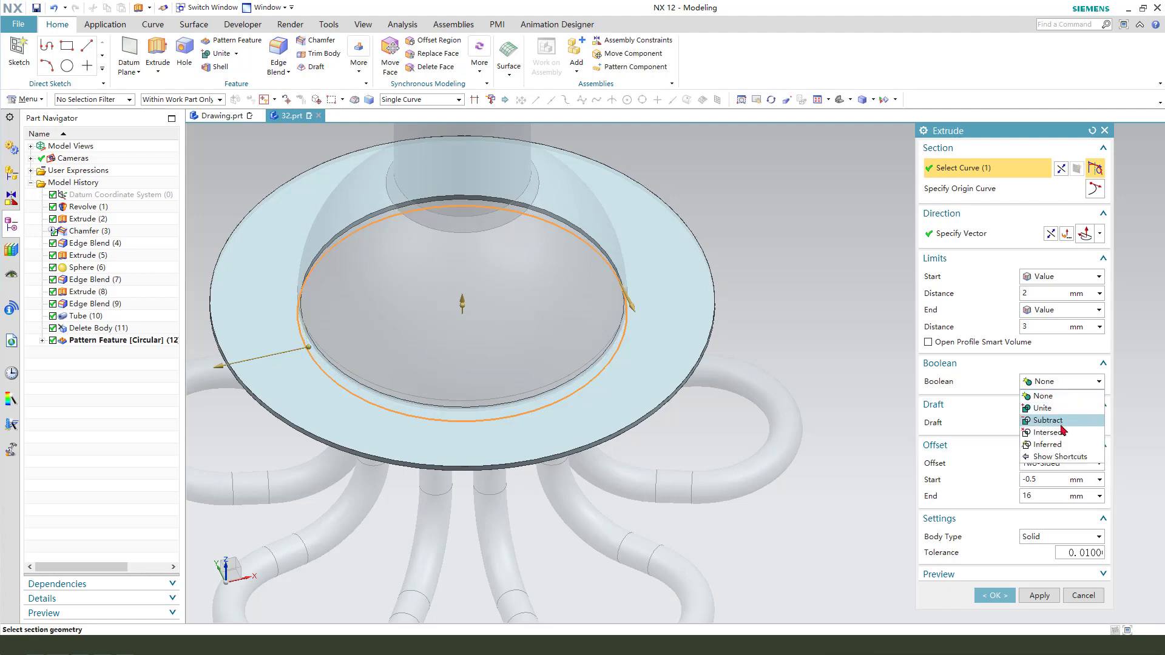
{"action": "left_click", "coordinate": [1048, 421]}
{"action": "left_click", "coordinate": [1005, 609]}
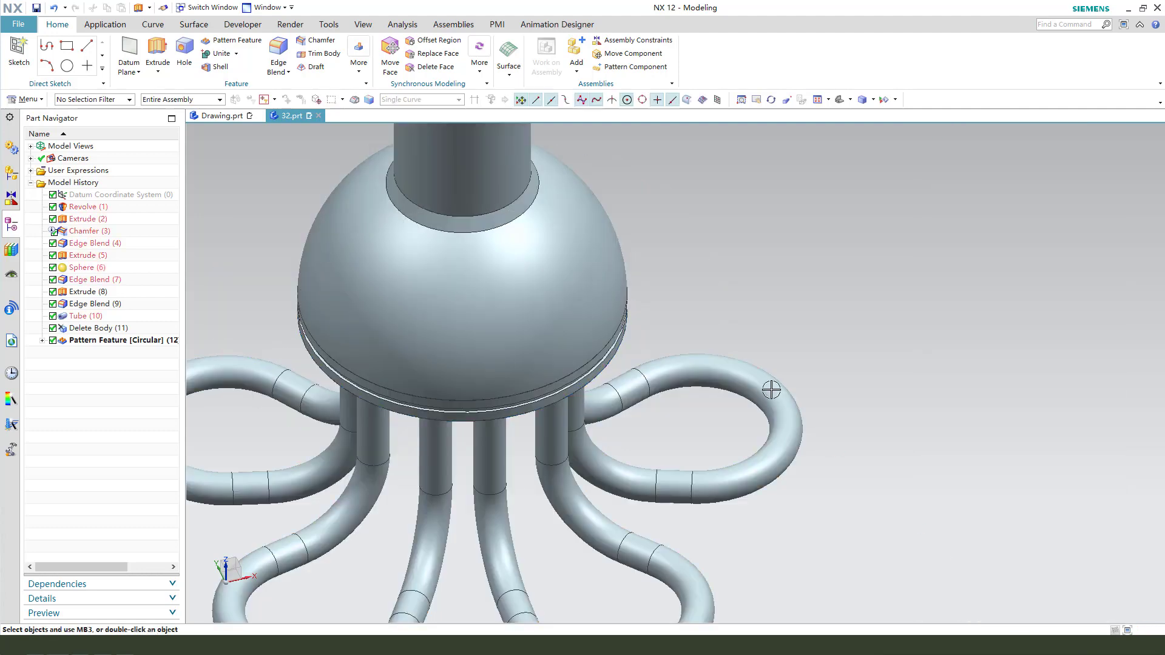
- Edit the object display of the entire solid body and set its color to yellow
{"action": "mouse_move", "coordinate": [770, 385]}
{"action": "middle_mouse_down"}
{"action": "mouse_move", "coordinate": [653, 338]}
{"action": "mouse_move", "coordinate": [653, 363]}
{"action": "mouse_move", "coordinate": [715, 364]}
{"action": "middle_mouse_up"}
{"action": "scroll", "coordinate": [653, 363], "scroll_direction": "down", "scroll_amount": 2}
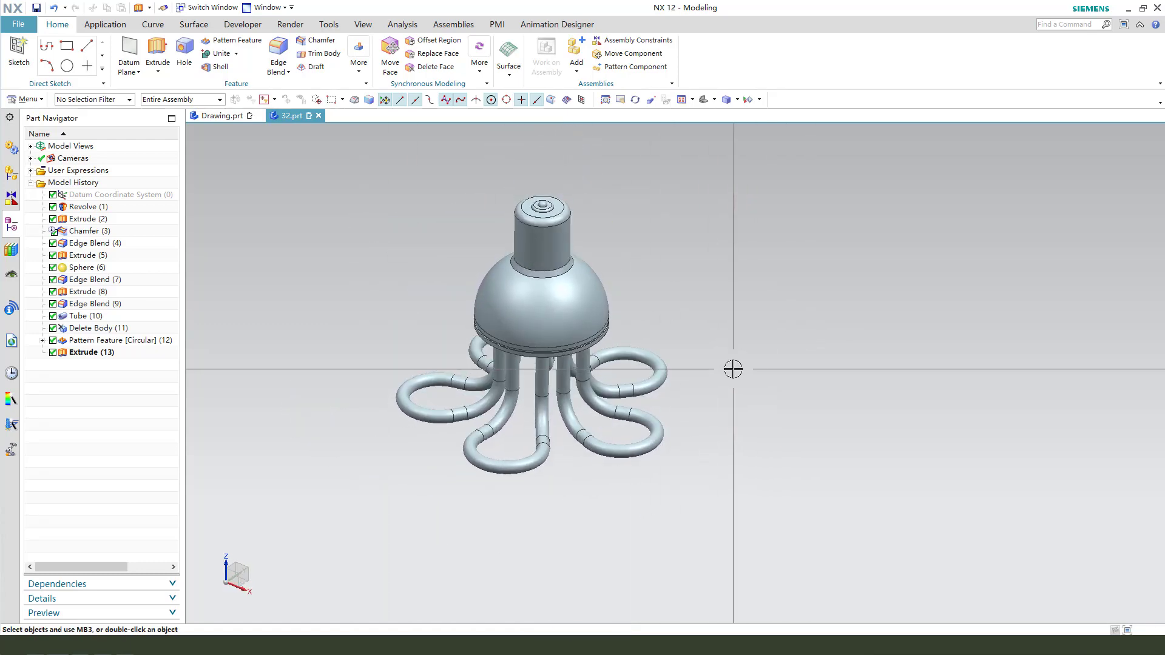
{"action": "key", "text": "ctrl+j"}
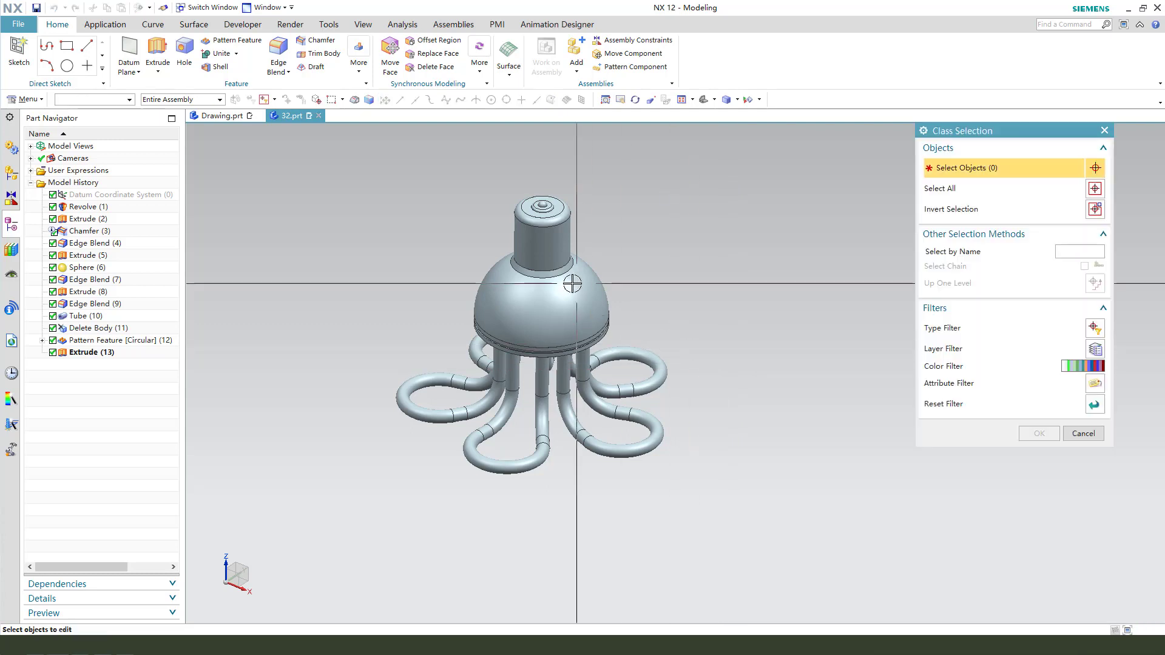
{"action": "left_click", "coordinate": [609, 282]}
{"action": "left_click", "coordinate": [1039, 433]}
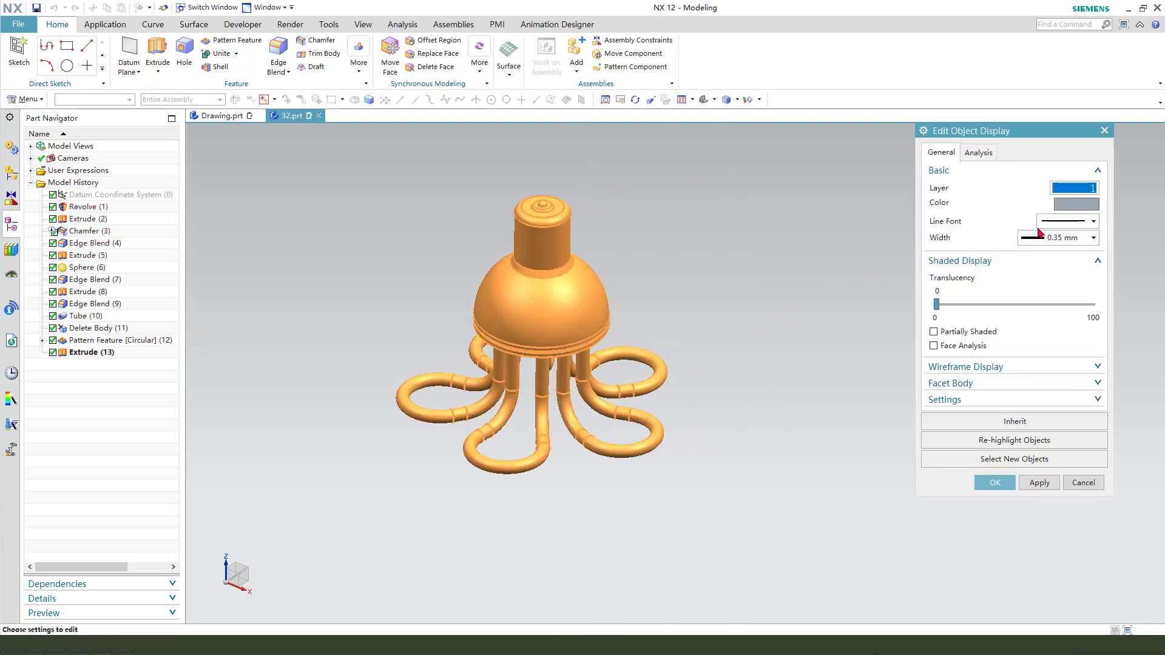
{"action": "left_click", "coordinate": [1076, 205]}
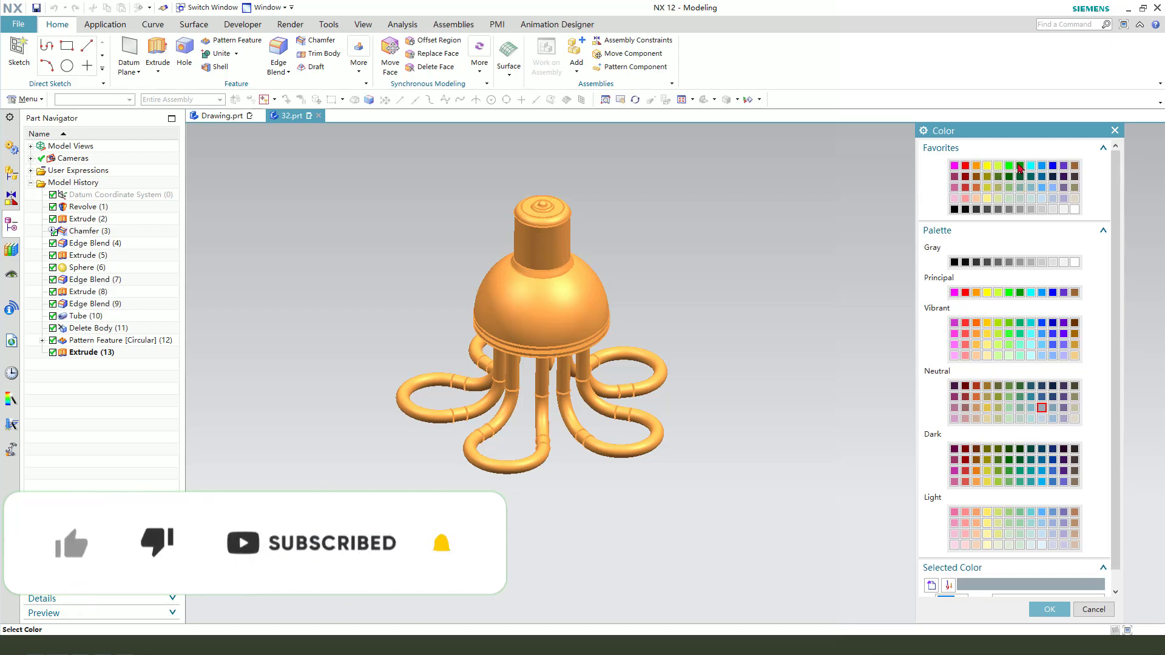
{"action": "left_click", "coordinate": [1019, 166]}
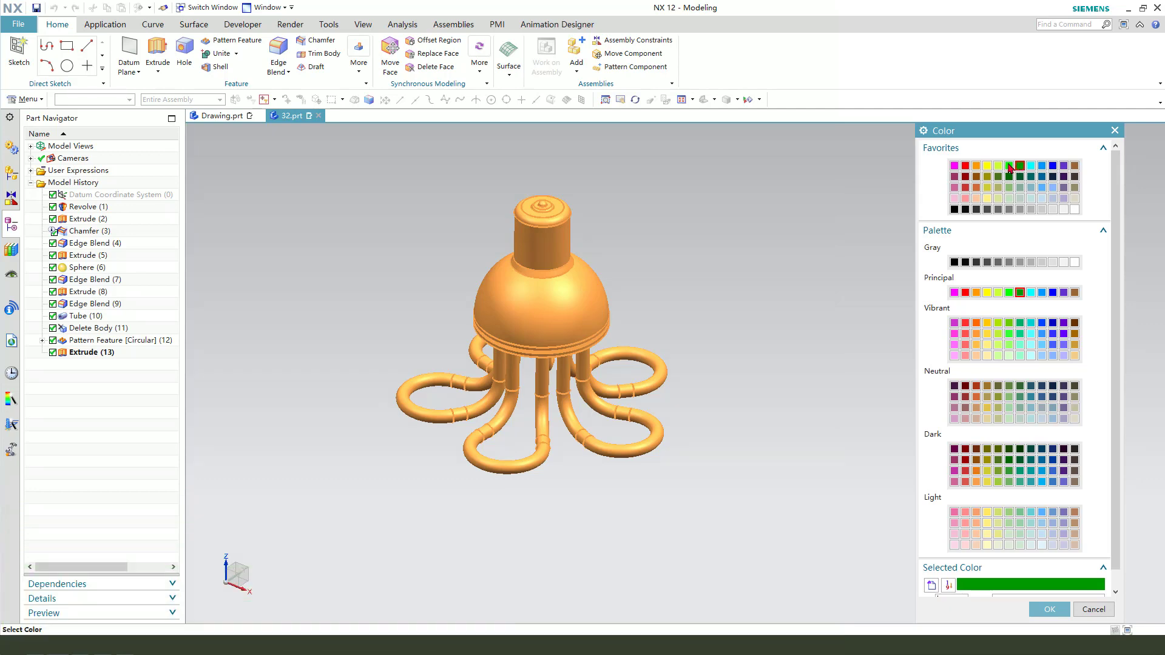
{"action": "left_click", "coordinate": [988, 166]}
{"action": "left_click", "coordinate": [1049, 609]}
{"action": "left_click", "coordinate": [968, 479]}
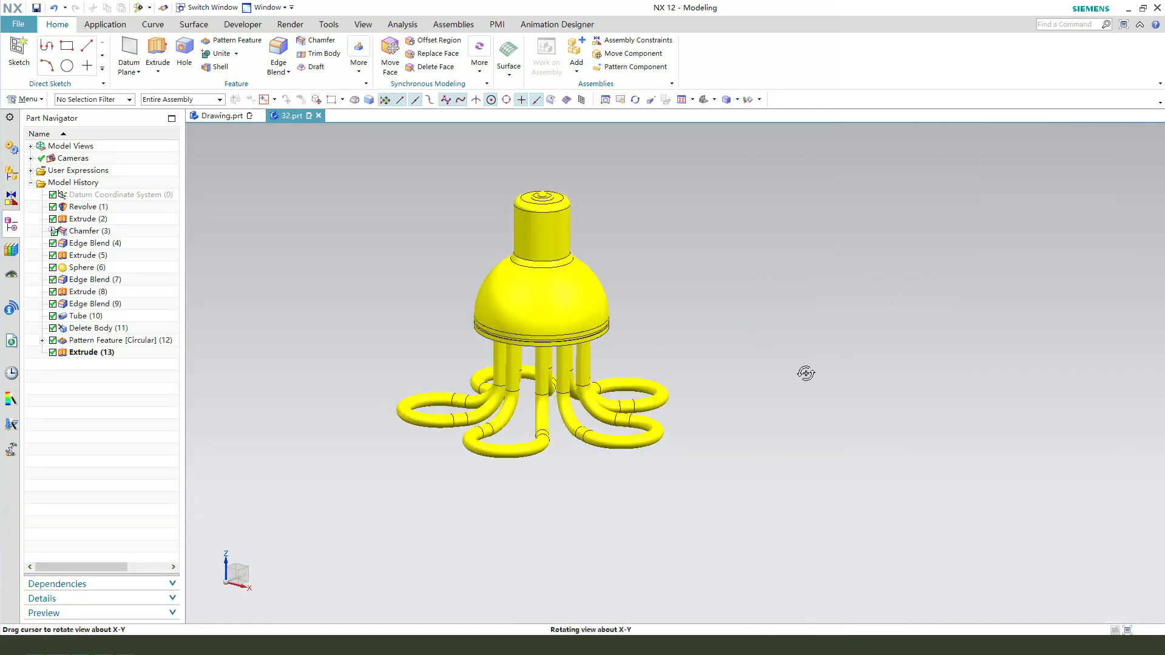
- Restrict selection to faces and color the dome, the blend at its neck and the rim bands around the groove dark green
{"action": "middle_click_drag", "start_coordinate": [807, 372], "coordinate": [797, 384]}
{"action": "key", "text": "ctrl+j"}
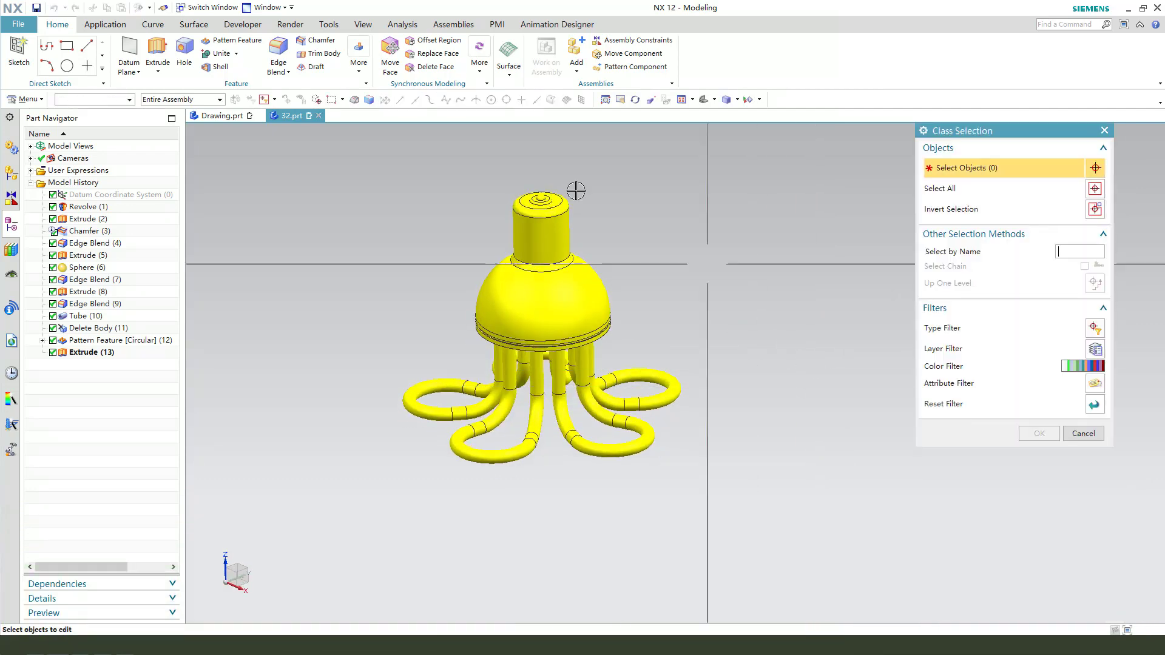
{"action": "left_click", "coordinate": [119, 99]}
{"action": "left_click", "coordinate": [63, 157]}
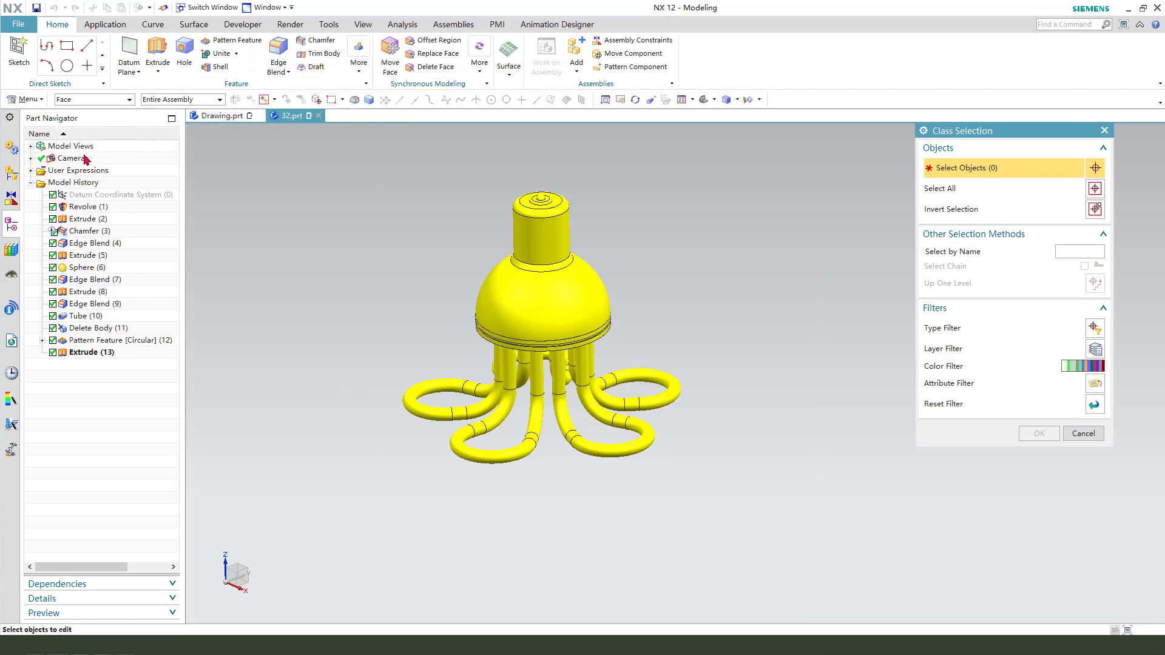
{"action": "scroll", "coordinate": [564, 307], "scroll_direction": "up", "scroll_amount": 5}
{"action": "left_click", "coordinate": [567, 219]}
{"action": "middle_click_drag", "start_coordinate": [643, 320], "coordinate": [639, 283]}
{"action": "scroll", "coordinate": [637, 304], "scroll_direction": "up", "scroll_amount": 3}
{"action": "left_click", "coordinate": [637, 311]}
{"action": "scroll", "coordinate": [652, 325], "scroll_direction": "up", "scroll_amount": 4}
{"action": "left_click", "coordinate": [650, 325]}
{"action": "scroll", "coordinate": [661, 337], "scroll_direction": "down", "scroll_amount": 8}
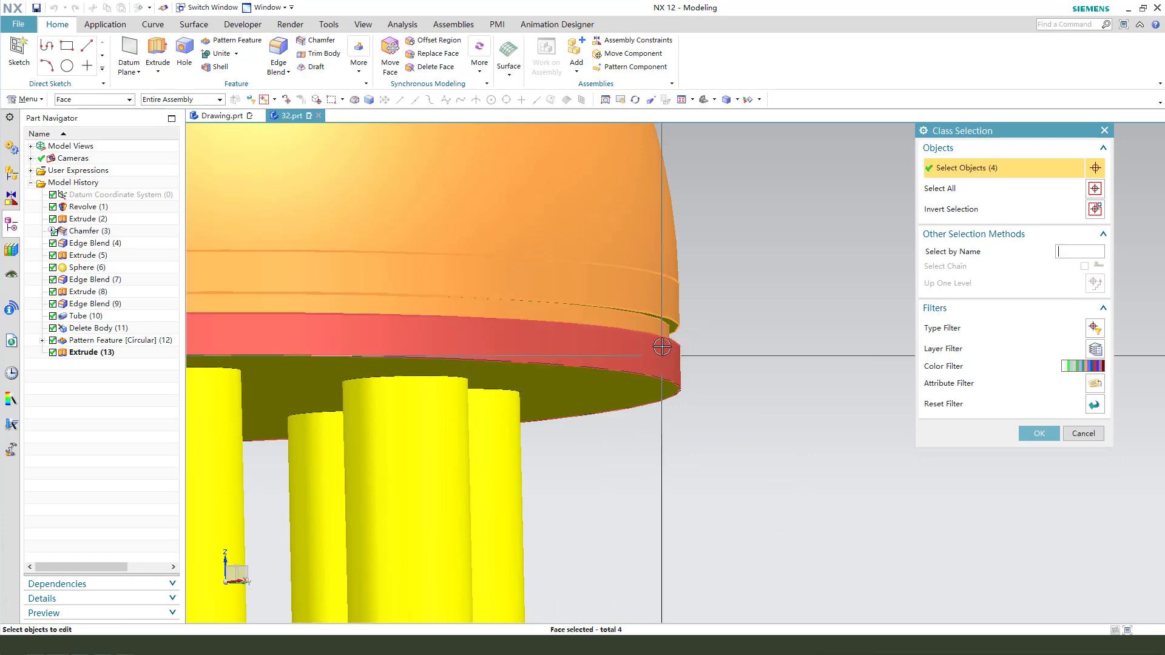
{"action": "middle_click", "coordinate": [722, 348]}
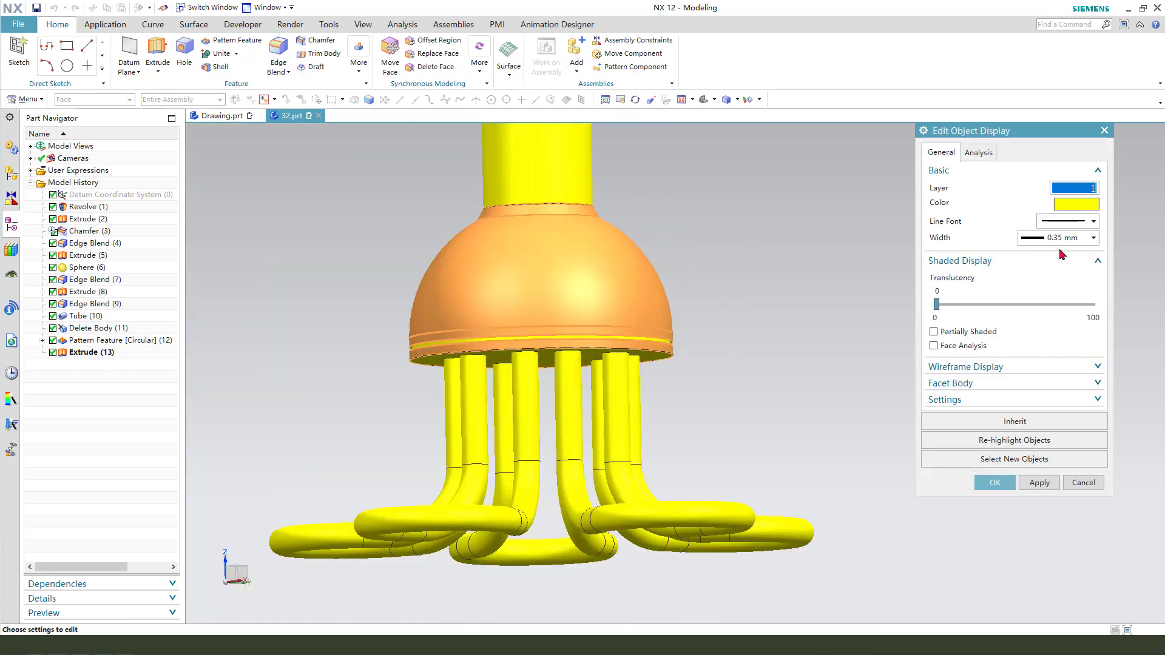
{"action": "left_click", "coordinate": [1086, 209]}
{"action": "left_click", "coordinate": [1021, 168]}
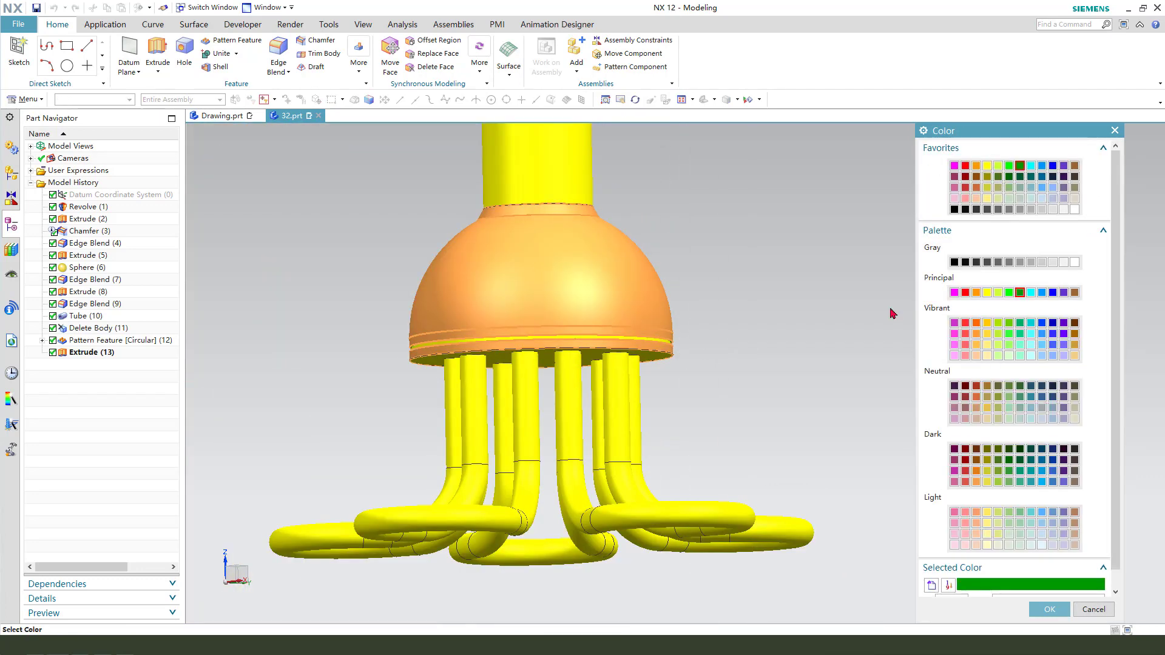
{"action": "middle_click", "coordinate": [874, 321]}
{"action": "middle_click", "coordinate": [858, 336]}
{"action": "scroll", "coordinate": [671, 385], "scroll_direction": "down", "scroll_amount": 2}
{"action": "mouse_move", "coordinate": [671, 385]}
{"action": "middle_mouse_down"}
{"action": "mouse_move", "coordinate": [689, 395]}
{"action": "mouse_move", "coordinate": [679, 390]}
{"action": "middle_mouse_up"}
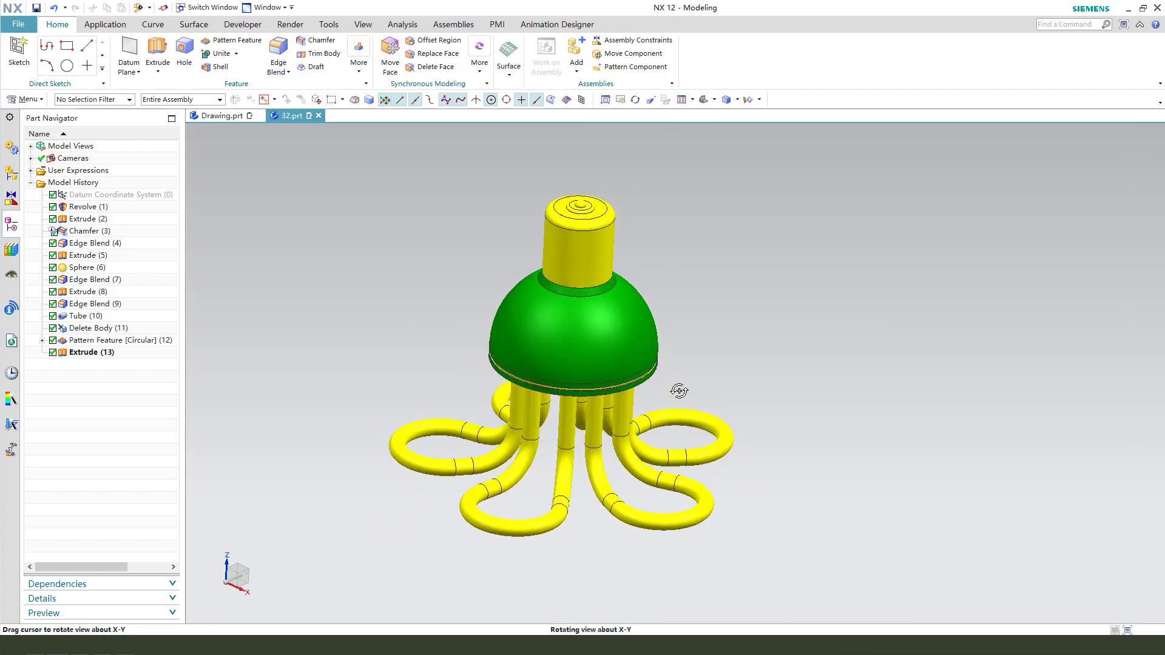
{"action": "middle_click_drag", "start_coordinate": [782, 379], "coordinate": [728, 351]}
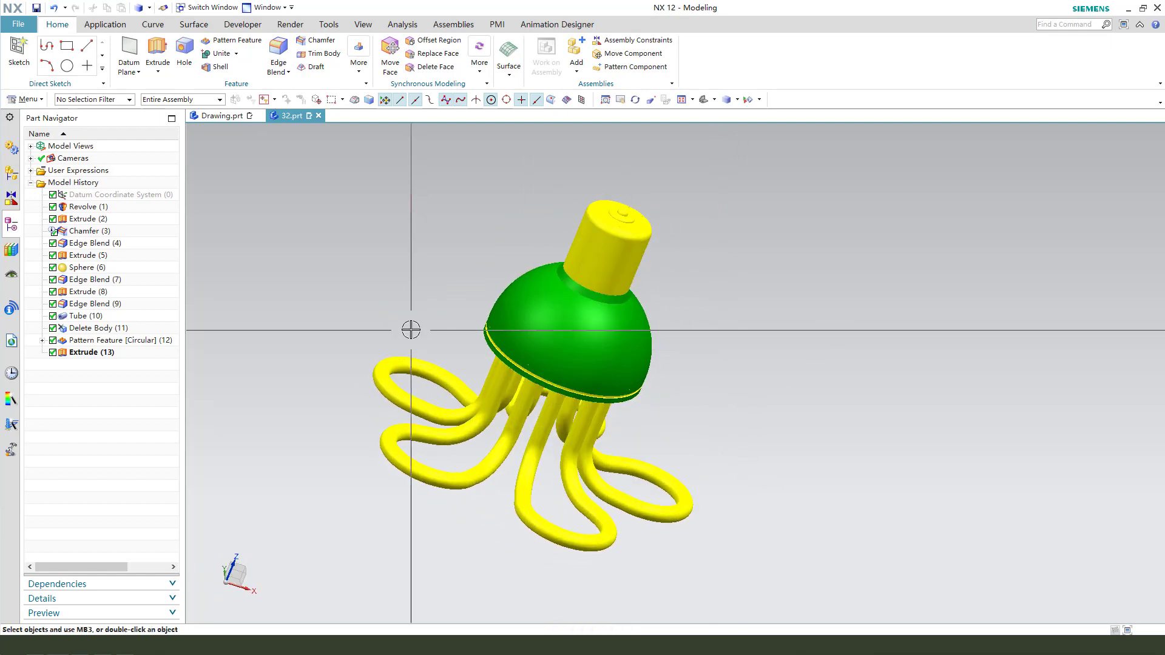